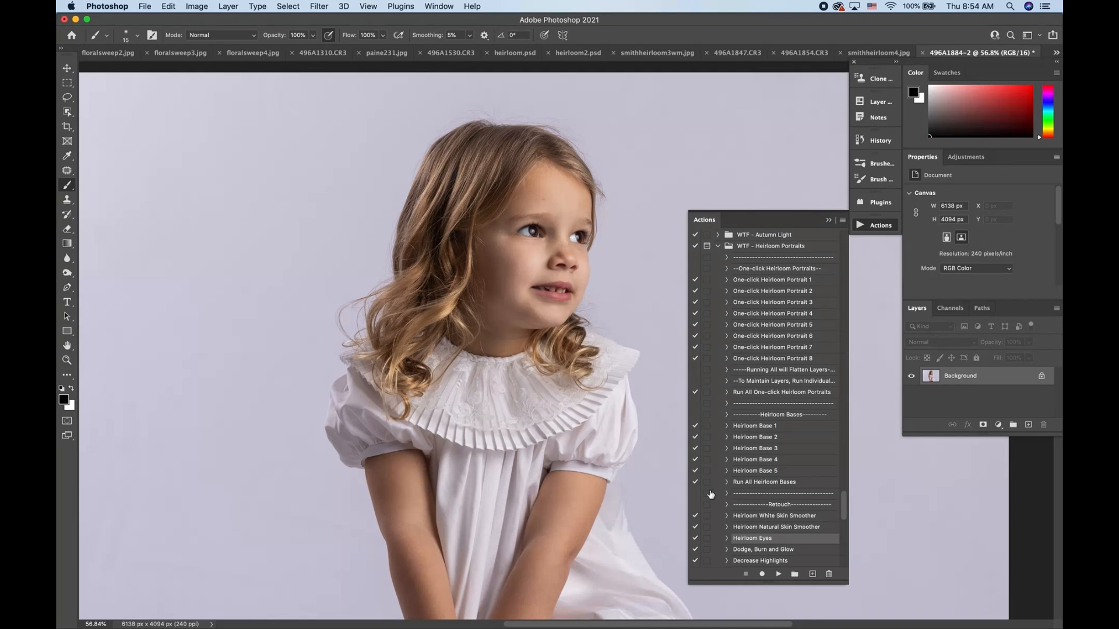
# Try the One-click Heirloom Portrait 3 action on the photo, compare it with the original, and delete its layer group
pyautogui.press('super+0')
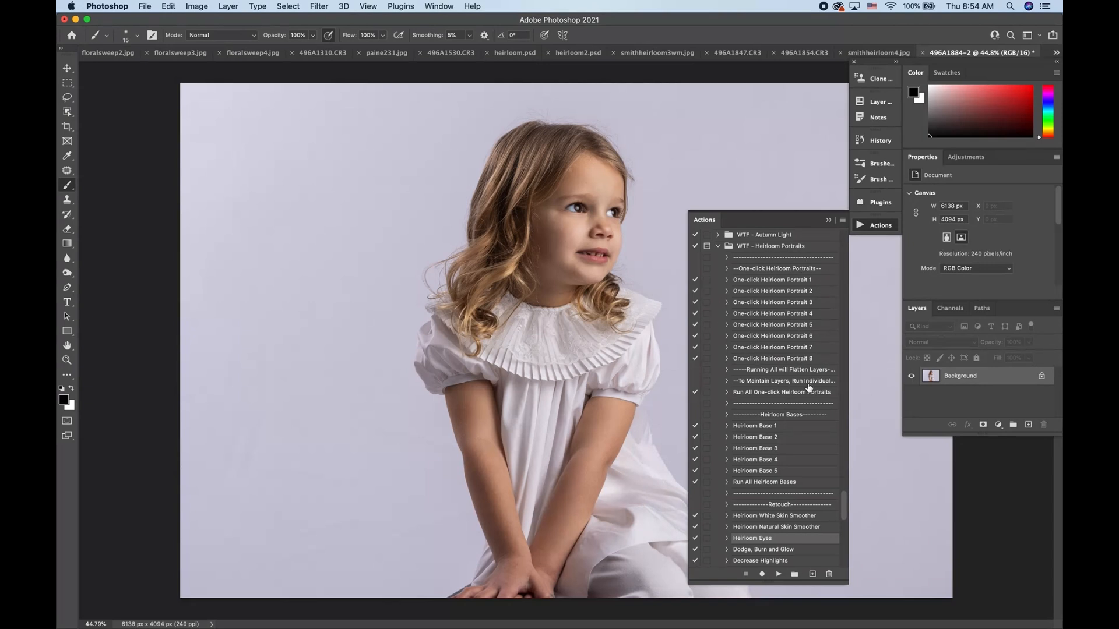
pyautogui.click(795, 304)
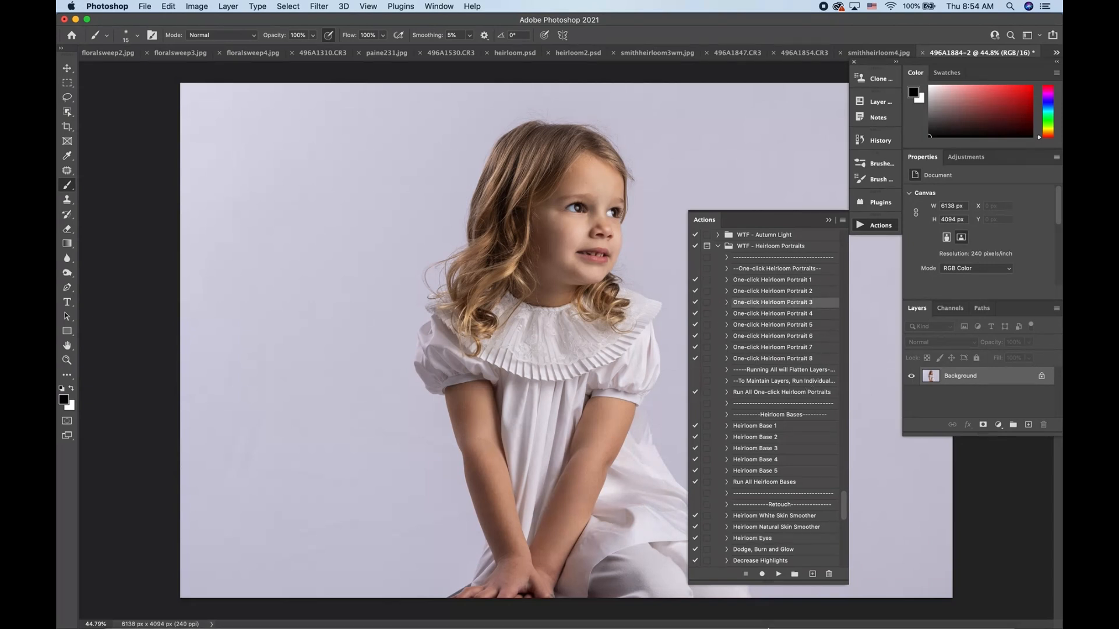
pyautogui.click(780, 573)
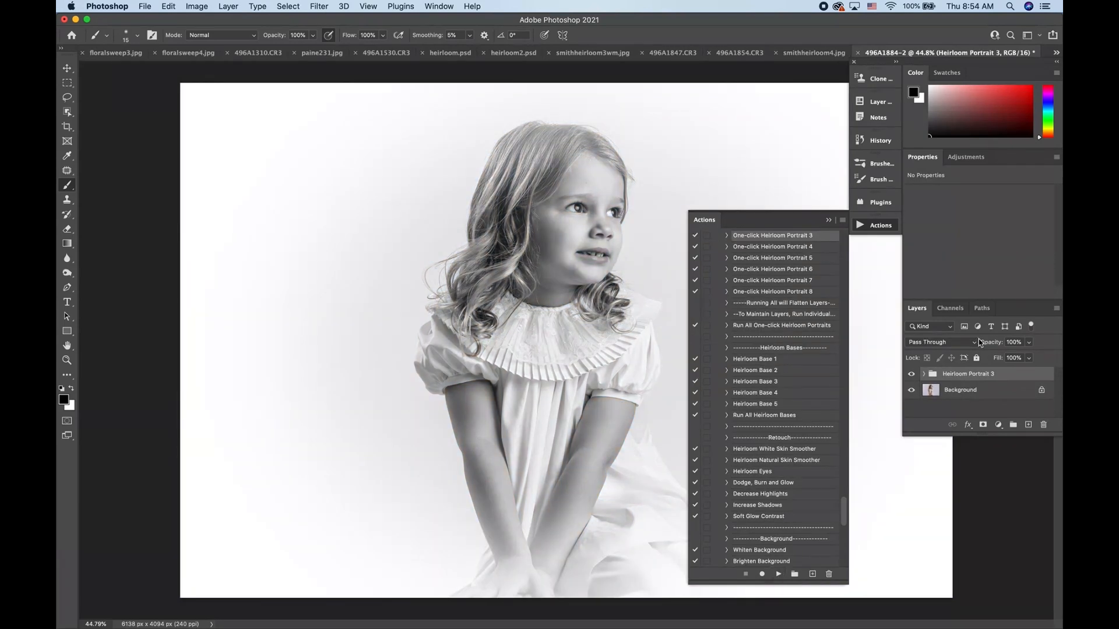
pyautogui.click(912, 373)
pyautogui.click(912, 373)
pyautogui.scroll(2, 779, 376)
pyautogui.scroll(-3, 780, 376)
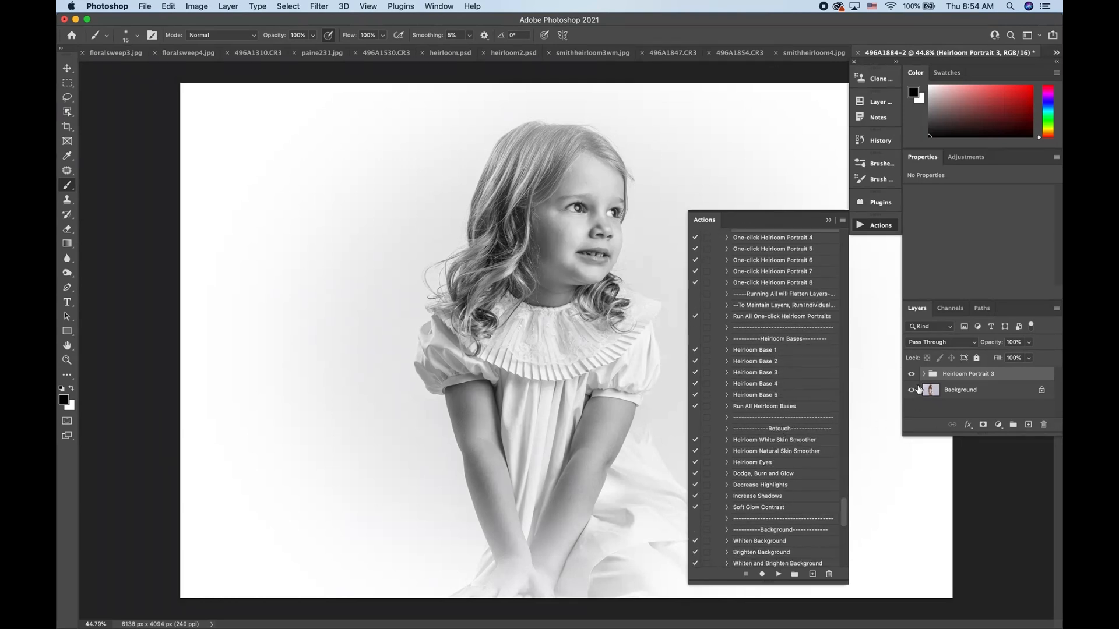
pyautogui.moveTo(996, 376); pyautogui.dragTo(1044, 425)
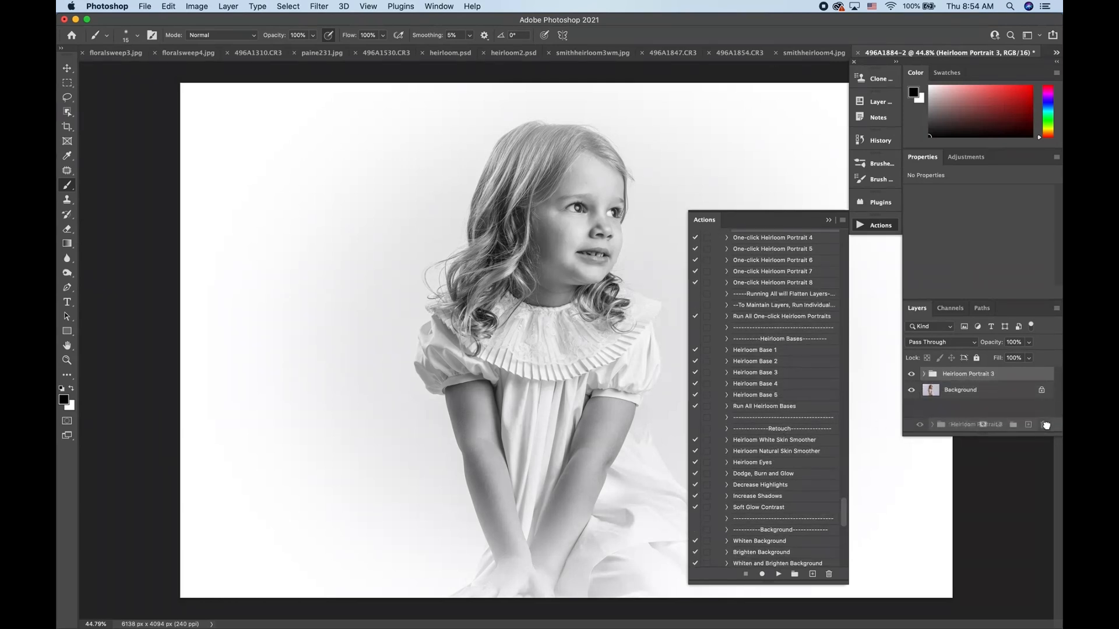
# Try the One-click Heirloom Portrait 5 action, compare the result with the original, and delete its layer group
pyautogui.click(798, 250)
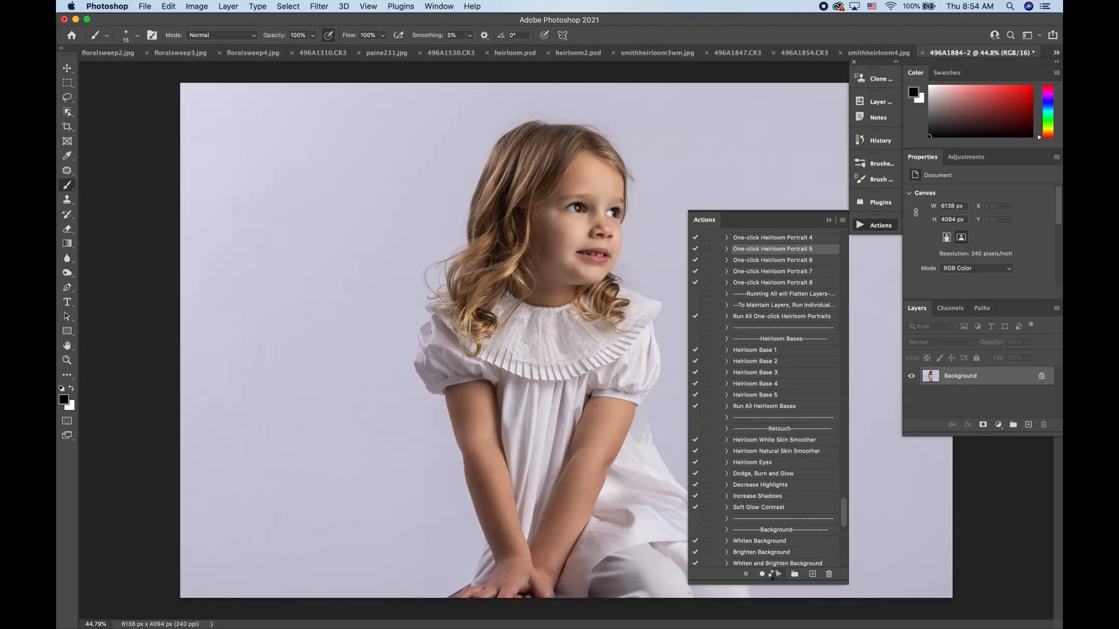
pyautogui.click(778, 575)
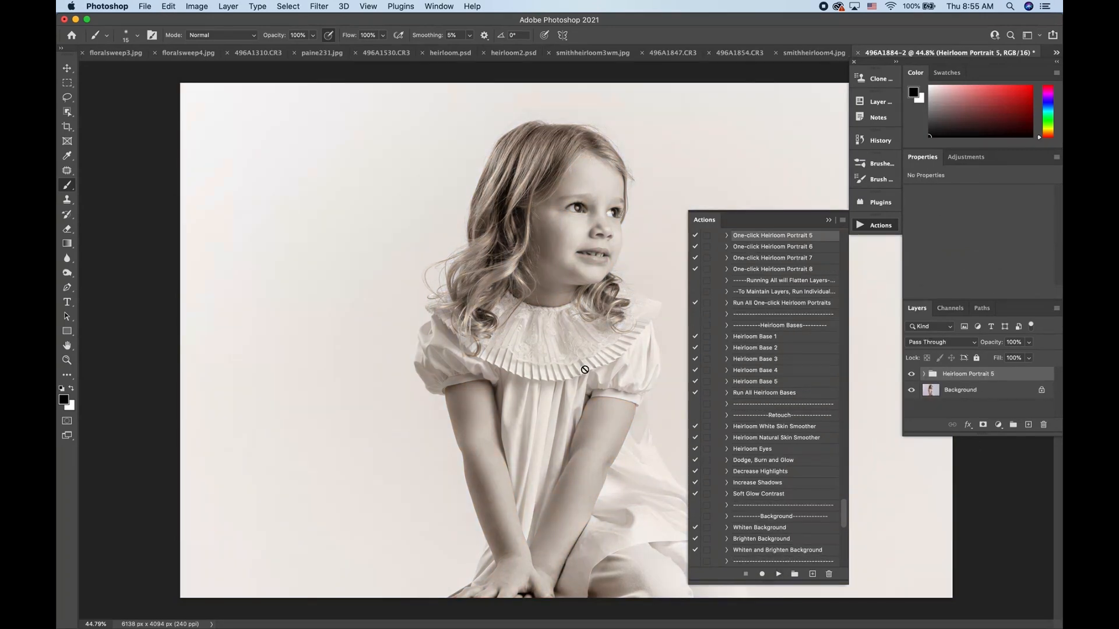
pyautogui.scroll(-10, 810, 377)
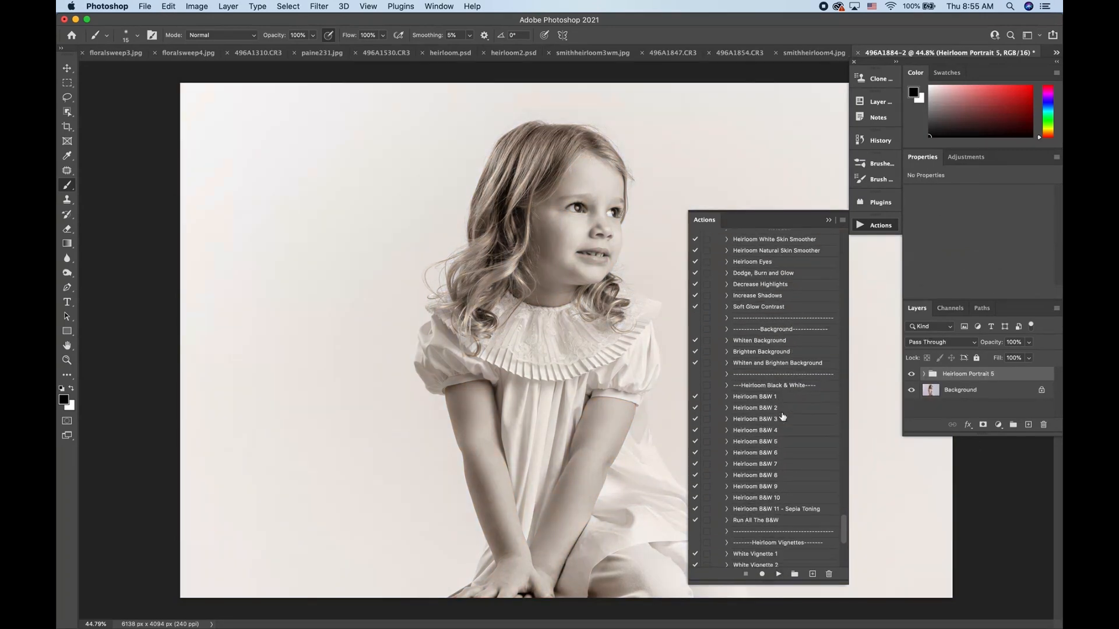
pyautogui.scroll(-3, 782, 416)
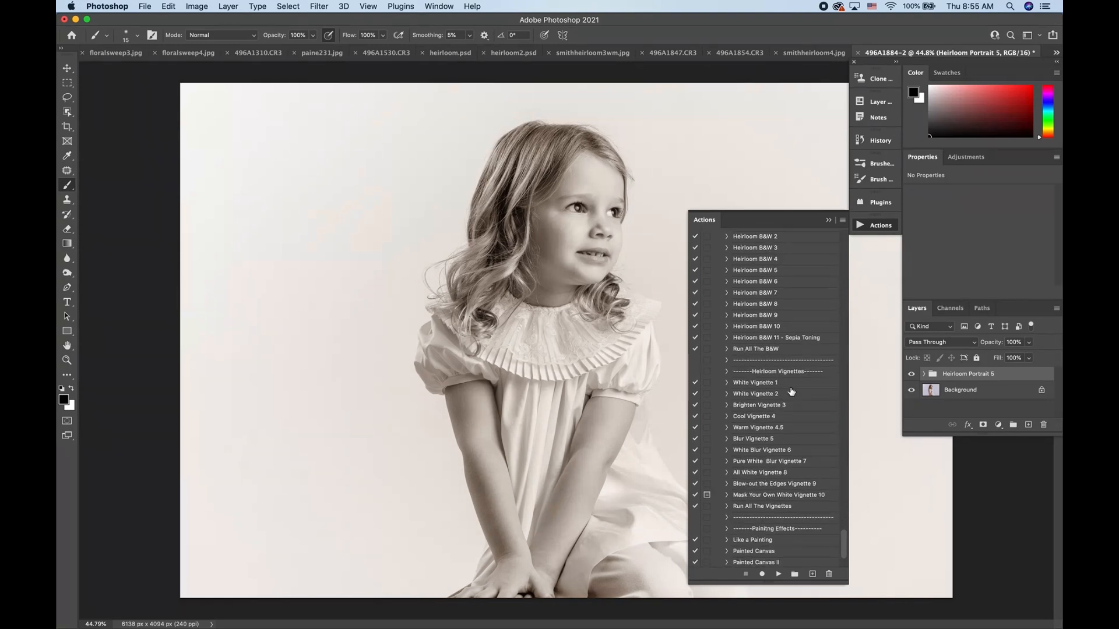
pyautogui.scroll(12, 811, 345)
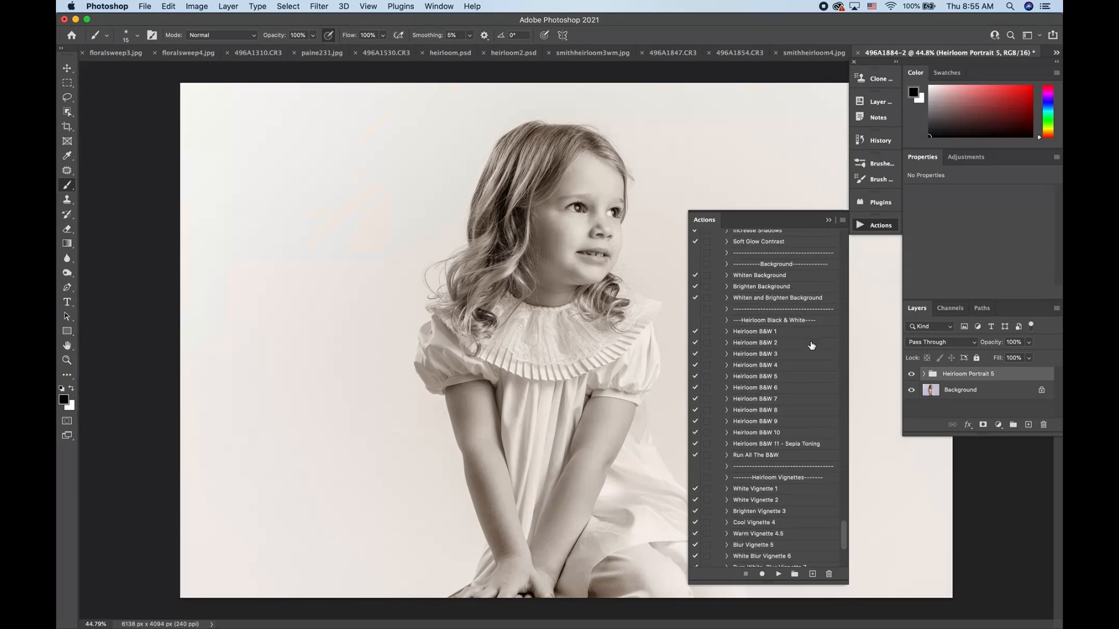
pyautogui.scroll(1, 812, 345)
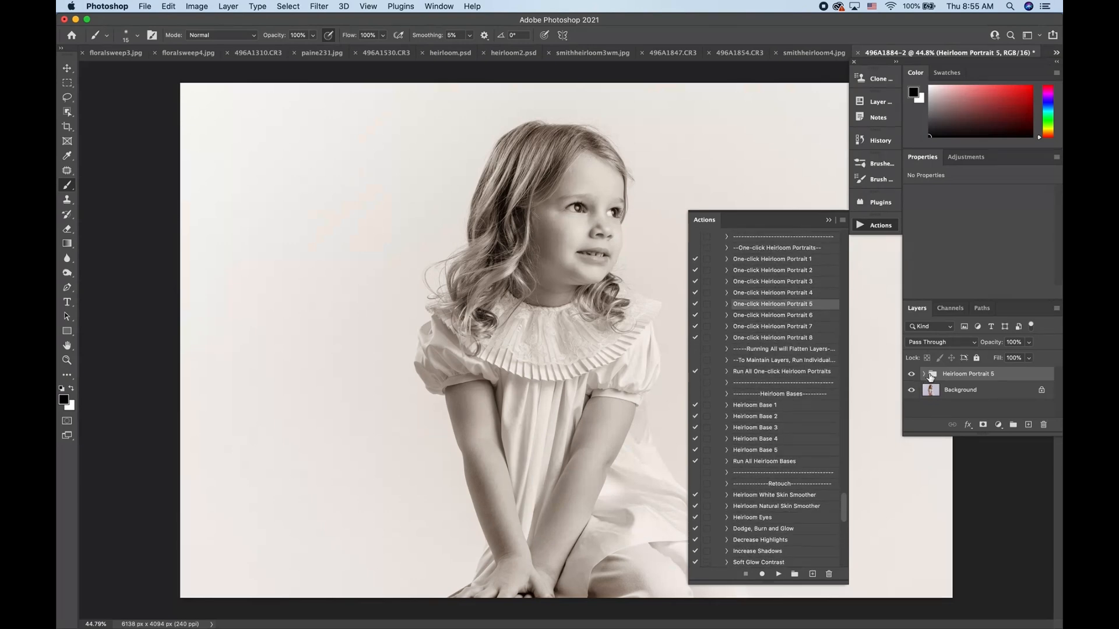
pyautogui.click(912, 374)
pyautogui.click(912, 374)
pyautogui.moveTo(982, 376); pyautogui.dragTo(1049, 429)
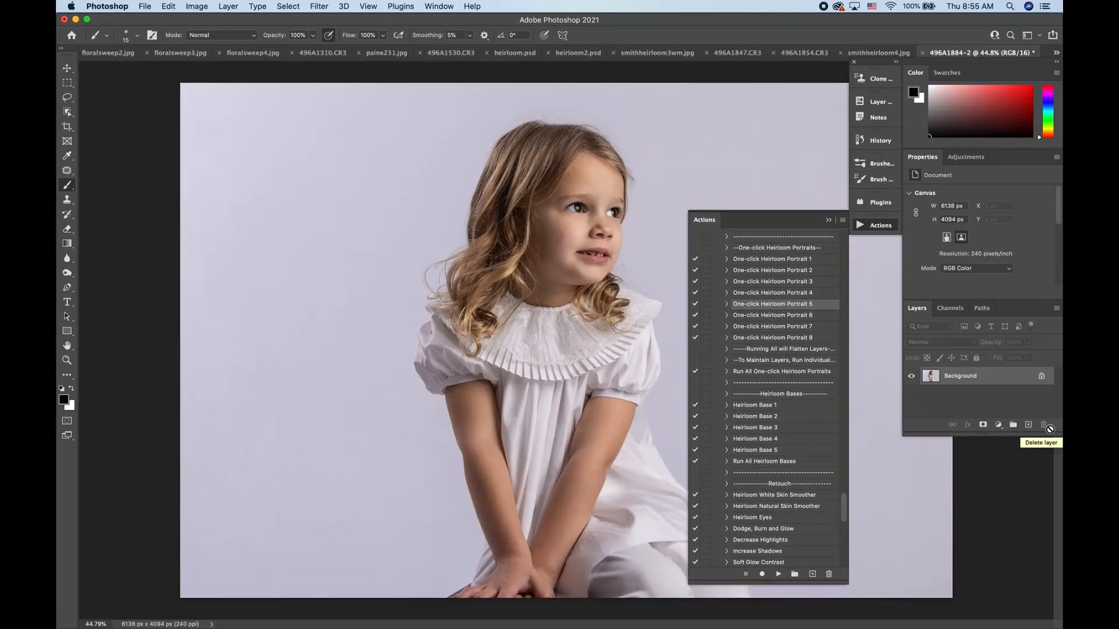
# Run the Heirloom Base 4 action on the original photo and compare the image with and without it
pyautogui.scroll(-5, 769, 384)
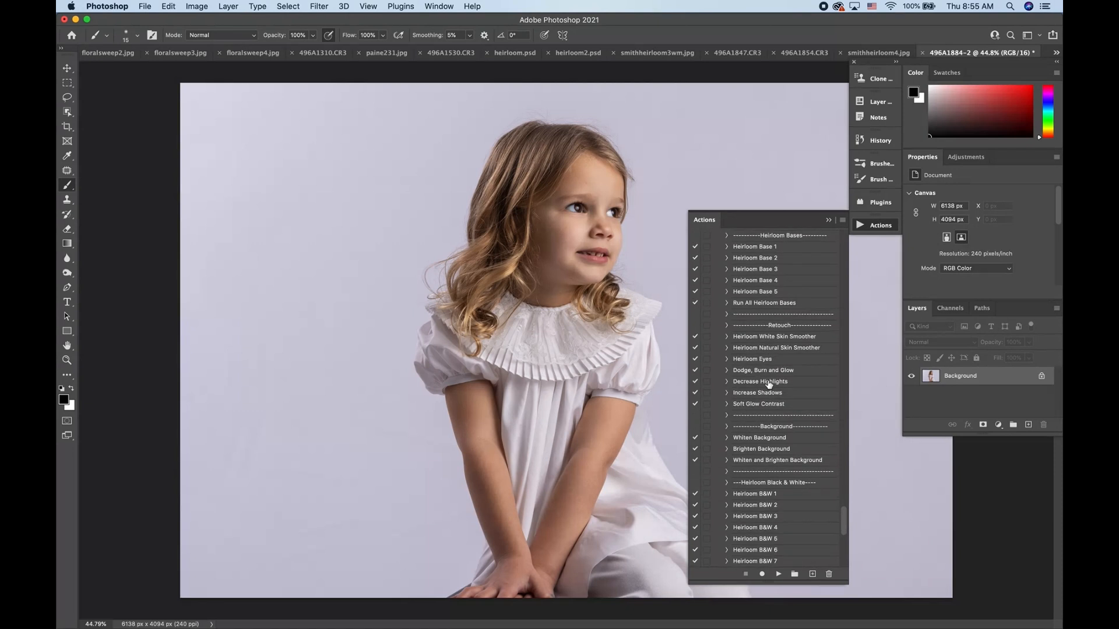
pyautogui.scroll(2, 770, 384)
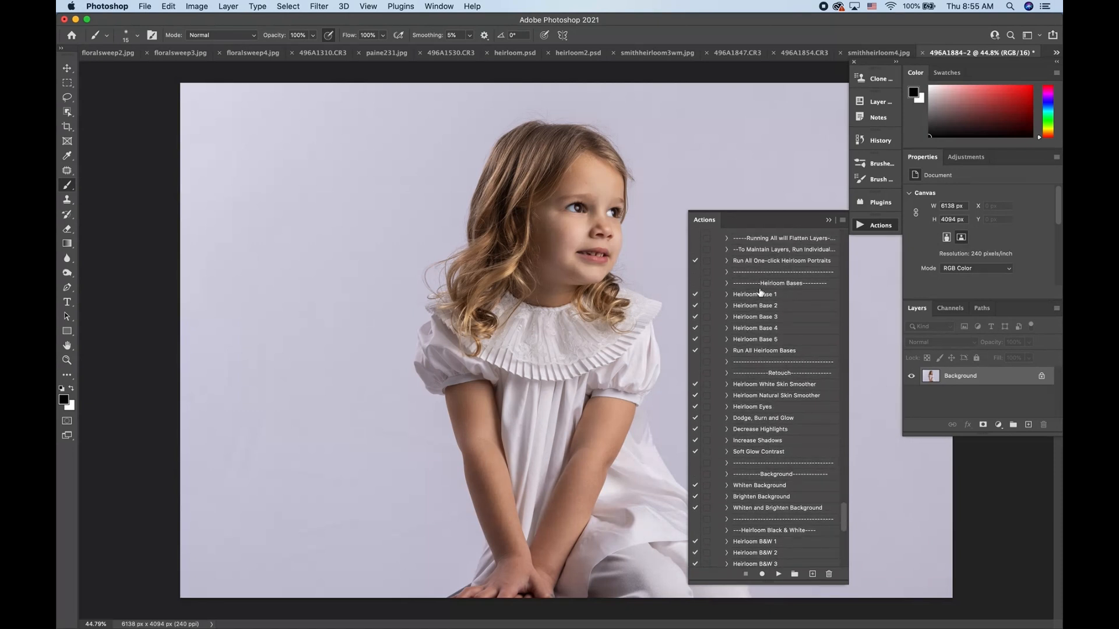
pyautogui.click(763, 329)
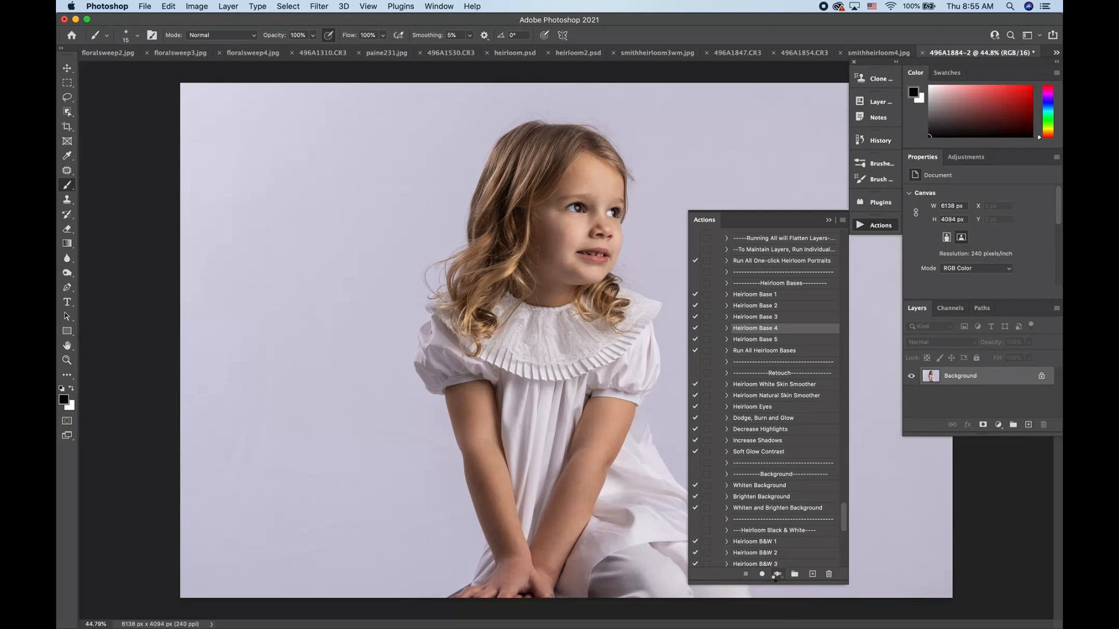
pyautogui.click(777, 574)
pyautogui.click(914, 376)
pyautogui.click(913, 377)
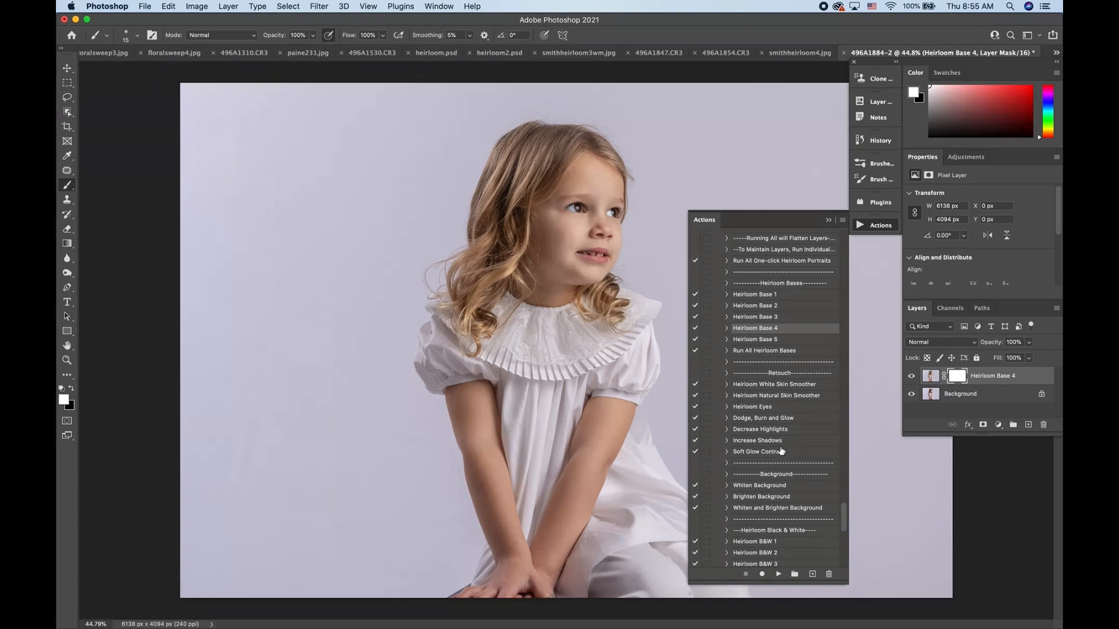
# Run the Heirloom White Skin Smoother action and brush its effect onto the girl's forehead with a 200 px brush
pyautogui.scroll(-3, 781, 451)
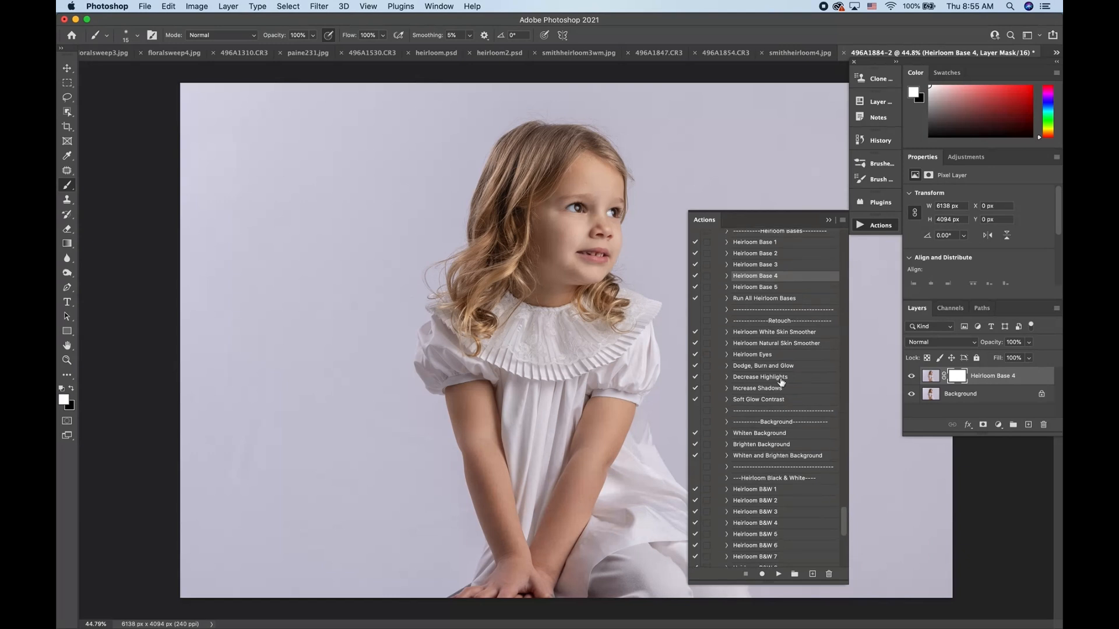
pyautogui.click(776, 346)
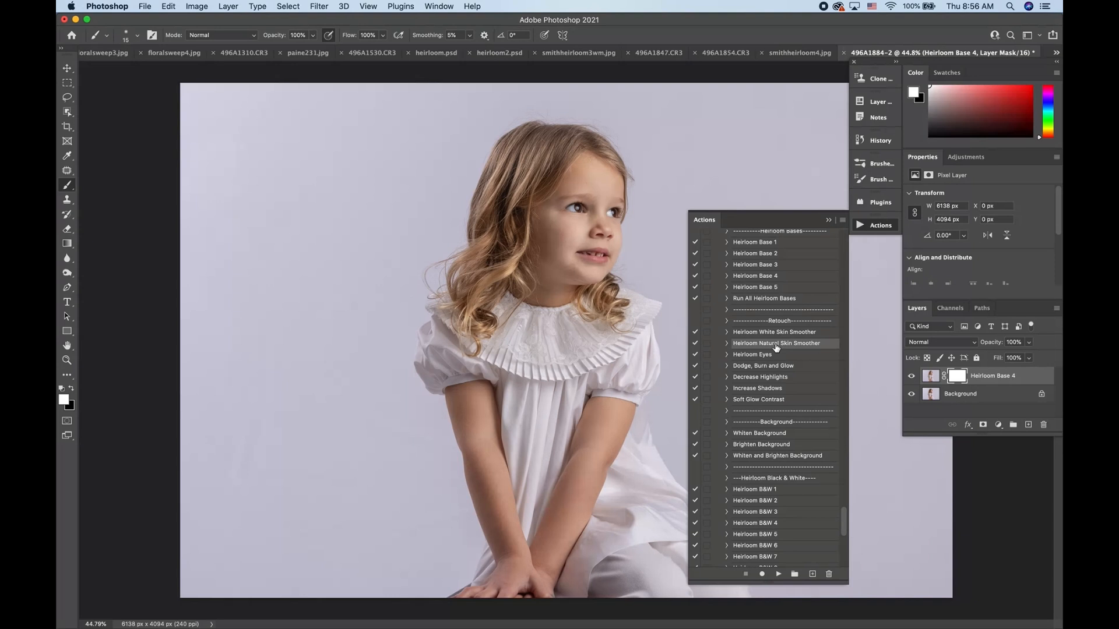
pyautogui.click(768, 334)
pyautogui.click(778, 574)
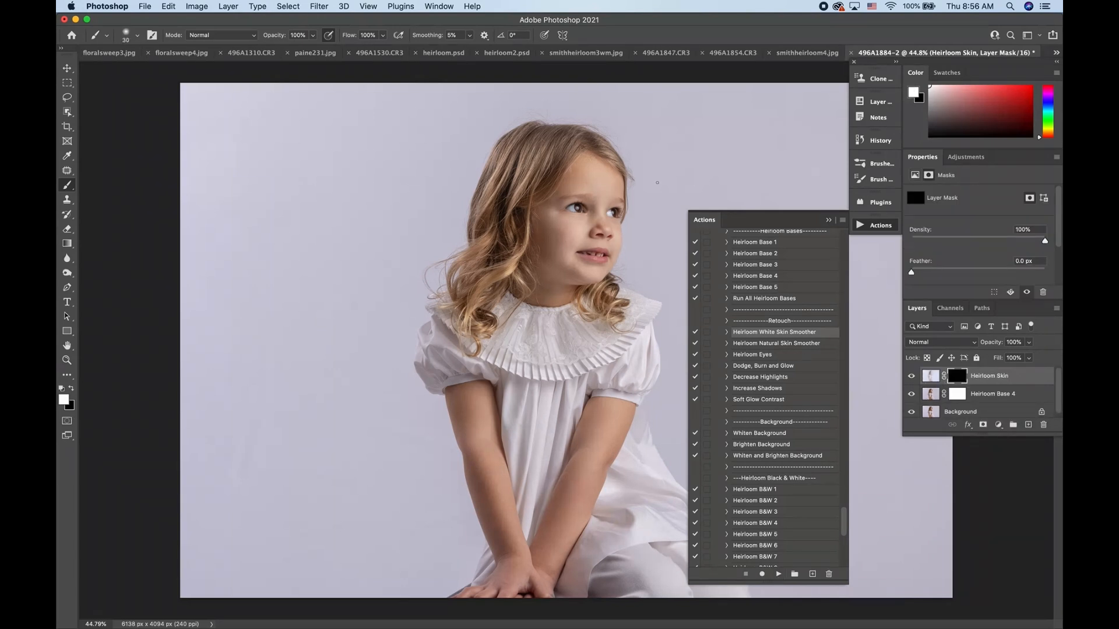
pyautogui.press(']')
pyautogui.press(']')
pyautogui.press(']')
pyautogui.press(']')
pyautogui.press(']')
pyautogui.moveTo(611, 177)
pyautogui.mouseDown()
pyautogui.moveTo(573, 177)
pyautogui.moveTo(603, 182)
pyautogui.mouseUp()
# Try the Heirloom Skin layer at 23% opacity with more brushing on the cheek, and delete the layer
pyautogui.click(1029, 342)
pyautogui.moveTo(1031, 358); pyautogui.dragTo(990, 367)
pyautogui.moveTo(569, 235)
pyautogui.mouseDown()
pyautogui.moveTo(550, 223)
pyautogui.moveTo(567, 261)
pyautogui.moveTo(566, 234)
pyautogui.moveTo(587, 226)
pyautogui.moveTo(550, 244)
pyautogui.mouseUp()
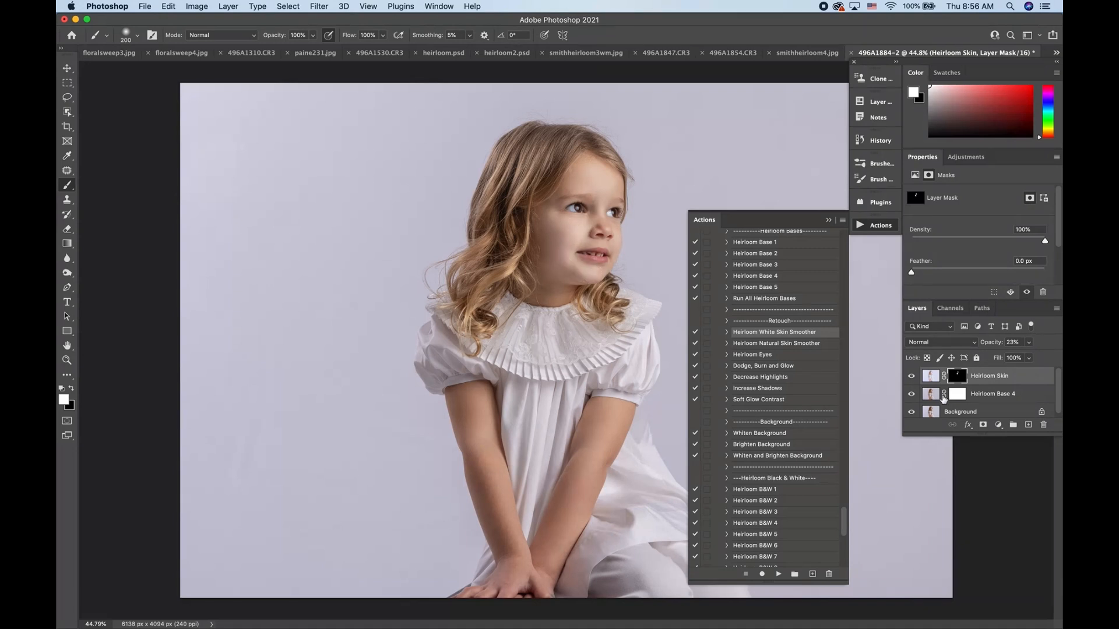
pyautogui.moveTo(1026, 380); pyautogui.dragTo(1047, 425)
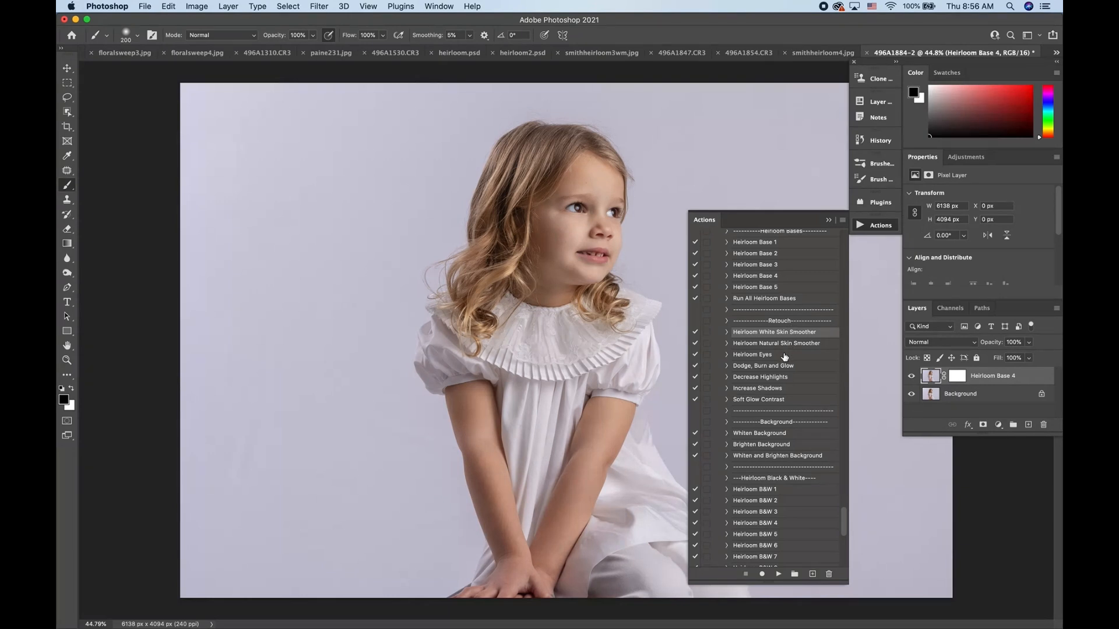
# Run the Heirloom Natural Skin Smoother action and paint the smoothing onto the arms with the 200 px brush
pyautogui.click(785, 343)
pyautogui.click(779, 574)
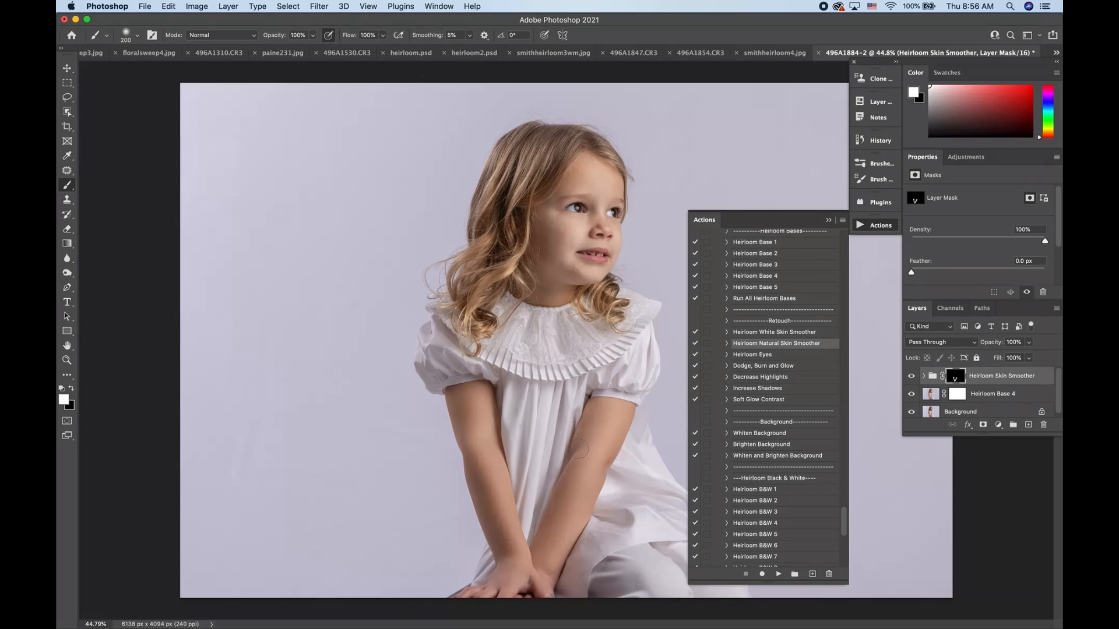
# Paint the skin smoothing over the face and neck with a smaller brush, leaving out the eyes, nostrils and mouth
pyautogui.scroll(1, 578, 447)
pyautogui.scroll(10, 590, 174)
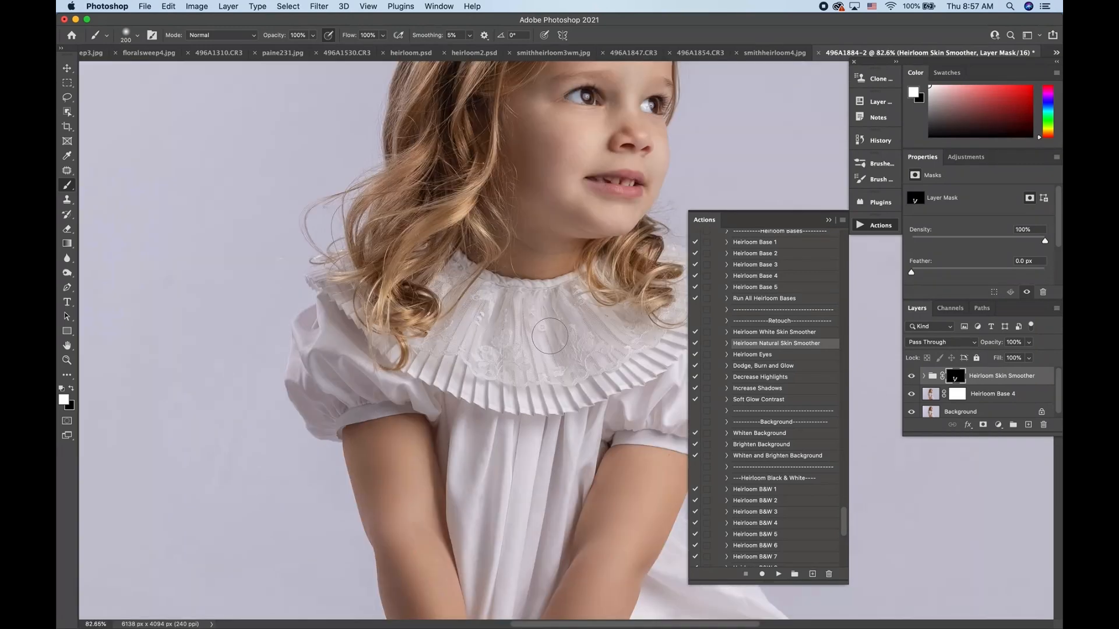
pyautogui.press('[')
pyautogui.press('[')
pyautogui.press('[')
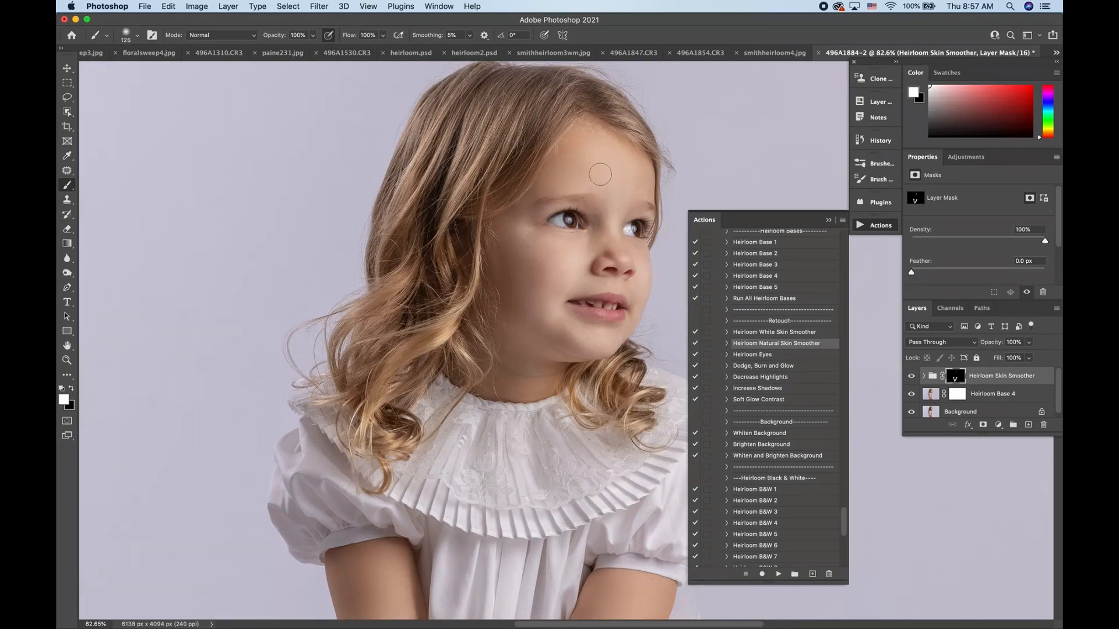
pyautogui.press('[')
pyautogui.press('[')
pyautogui.press('[')
pyautogui.press(']')
pyautogui.press(']')
pyautogui.press(']')
# Refine the skin smoother's mask on the face in black and white, checking coverage with the red mask overlay
pyautogui.press('\\')
pyautogui.press('x')
pyautogui.press('x')
pyautogui.press('\\')
pyautogui.press('\\')
pyautogui.press('x')
pyautogui.press('x')
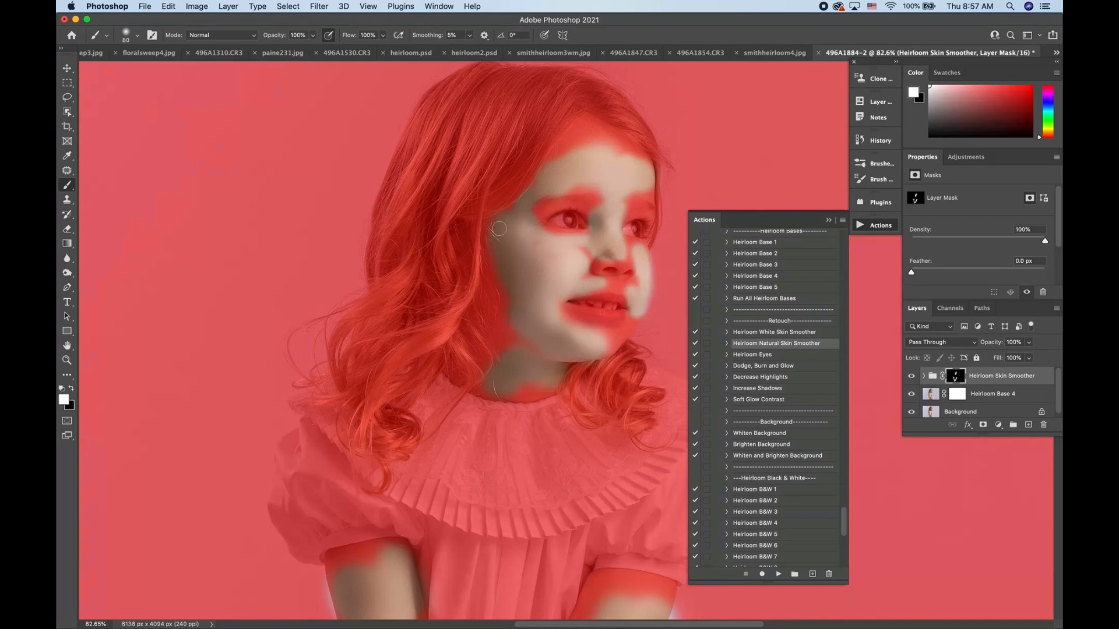
pyautogui.press('\\')
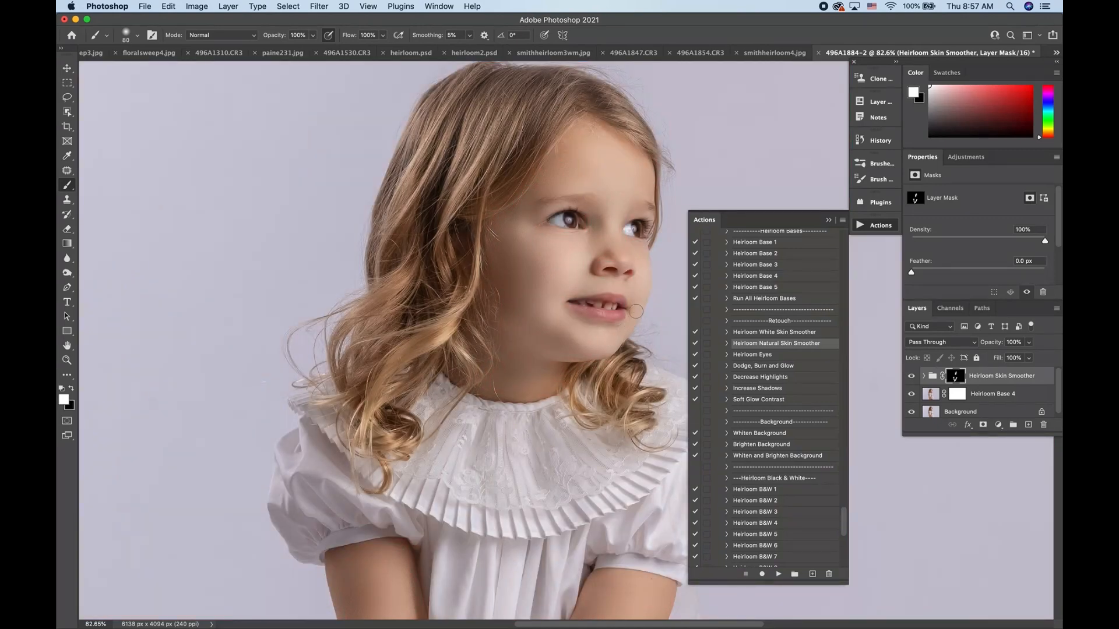
pyautogui.press('\\')
pyautogui.press('x')
pyautogui.press('x')
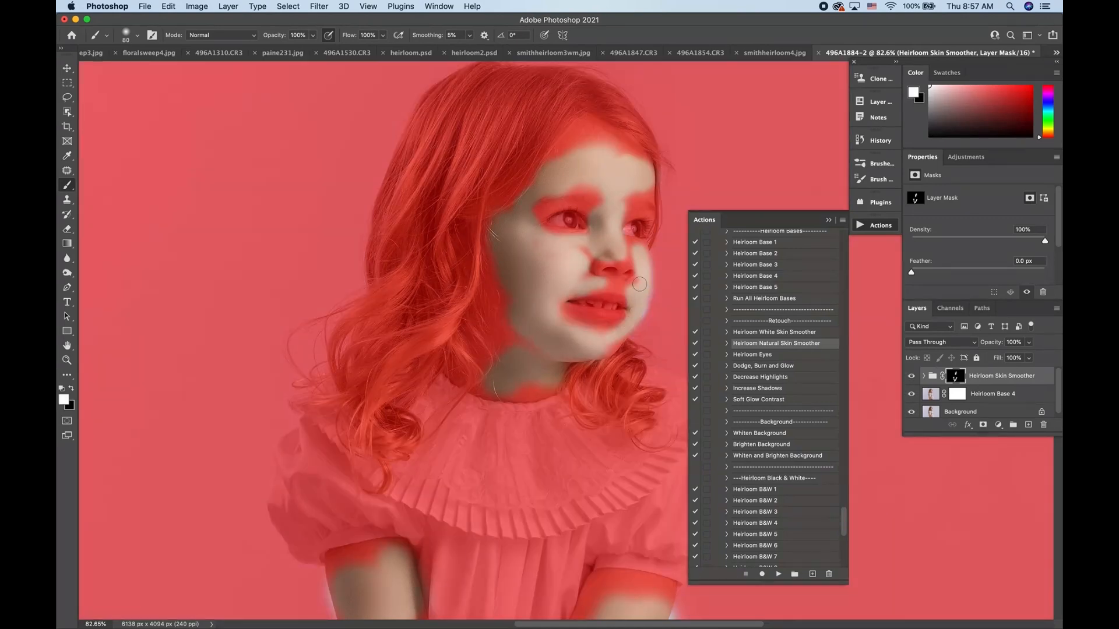
pyautogui.press('\\')
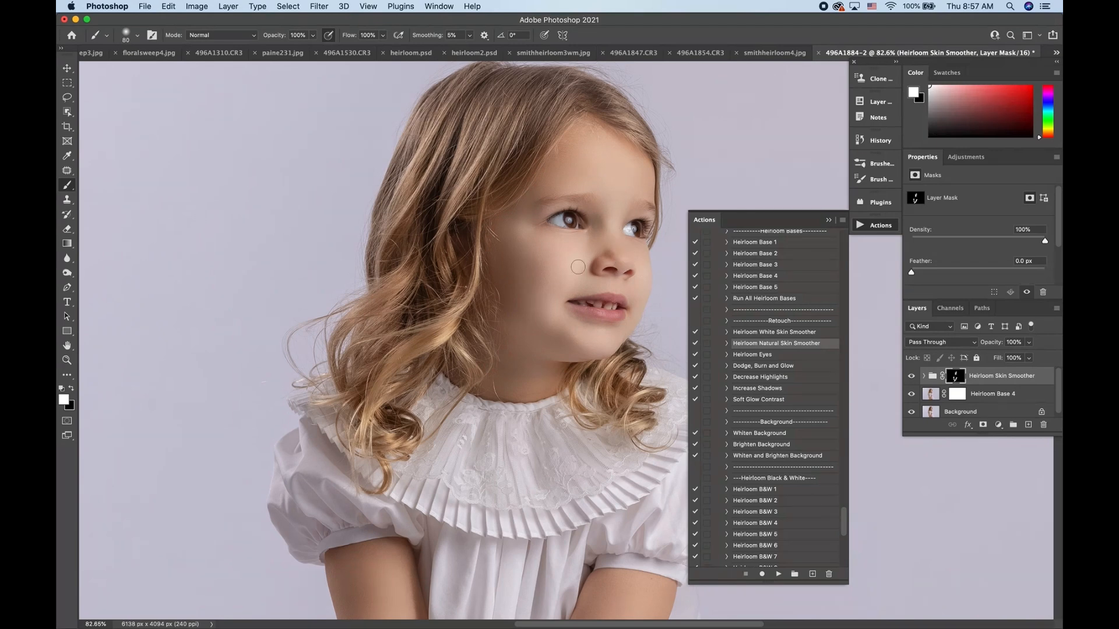
# Compare the face up close with the Heirloom Skin Smoother group hidden and shown
pyautogui.press('super+minus')
pyautogui.press('super+minus')
pyautogui.press('super+minus')
pyautogui.press('super+plus')
pyautogui.press('super+plus')
pyautogui.press('super+plus')
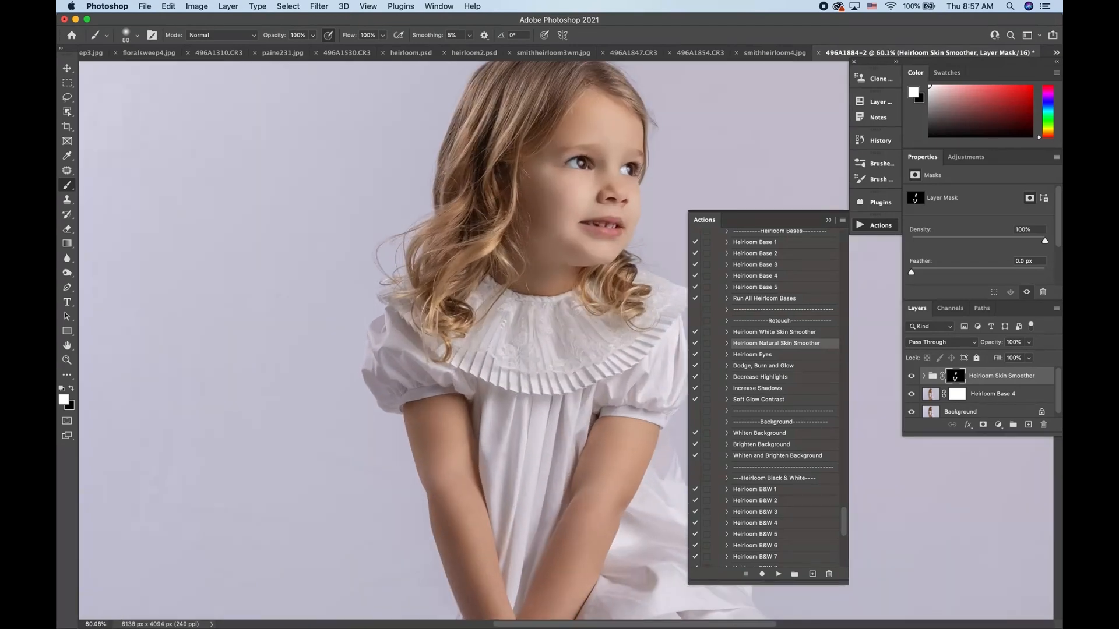
pyautogui.press('super+plus')
pyautogui.scroll(5, 525, 340)
pyautogui.click(912, 377)
pyautogui.click(912, 377)
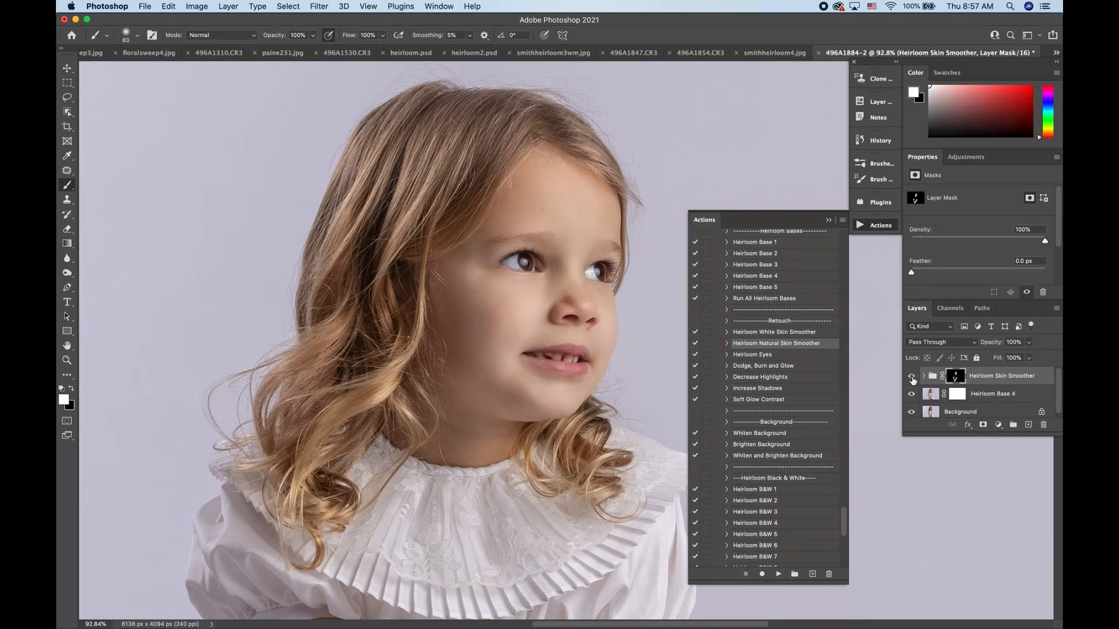
pyautogui.click(911, 377)
pyautogui.click(911, 377)
# Lower the opacity of the Heirloom Skin Smoother group to 83%
pyautogui.press('super+0')
pyautogui.click(1029, 342)
pyautogui.moveTo(1032, 357); pyautogui.dragTo(1022, 359)
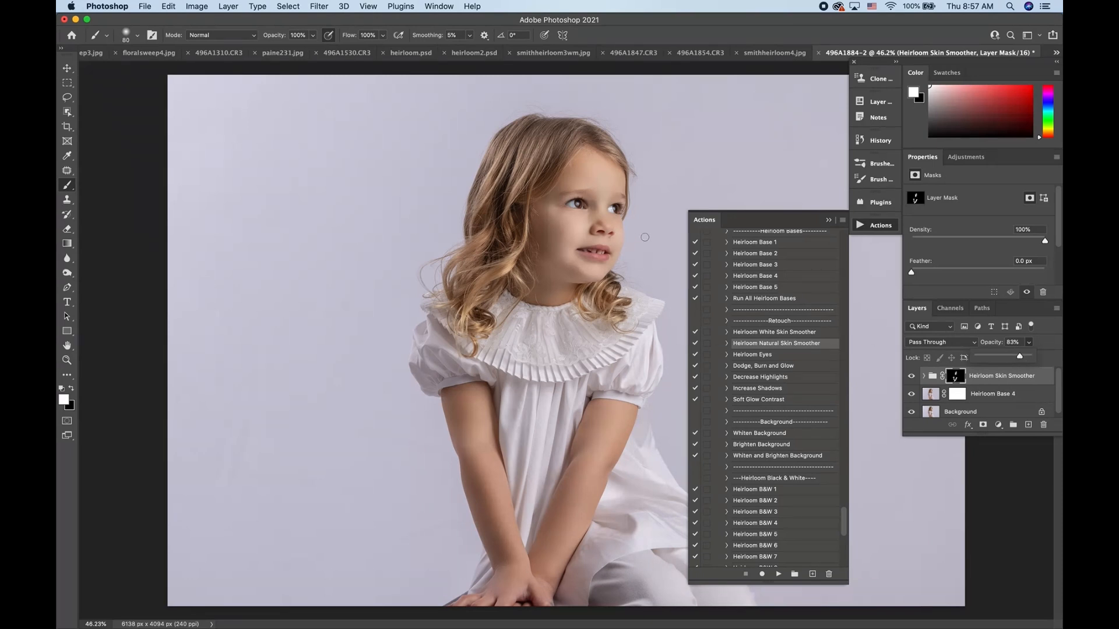
# Run the Heirloom Eyes action and expand its layer group to show the individual eye adjustment layers
pyautogui.click(766, 356)
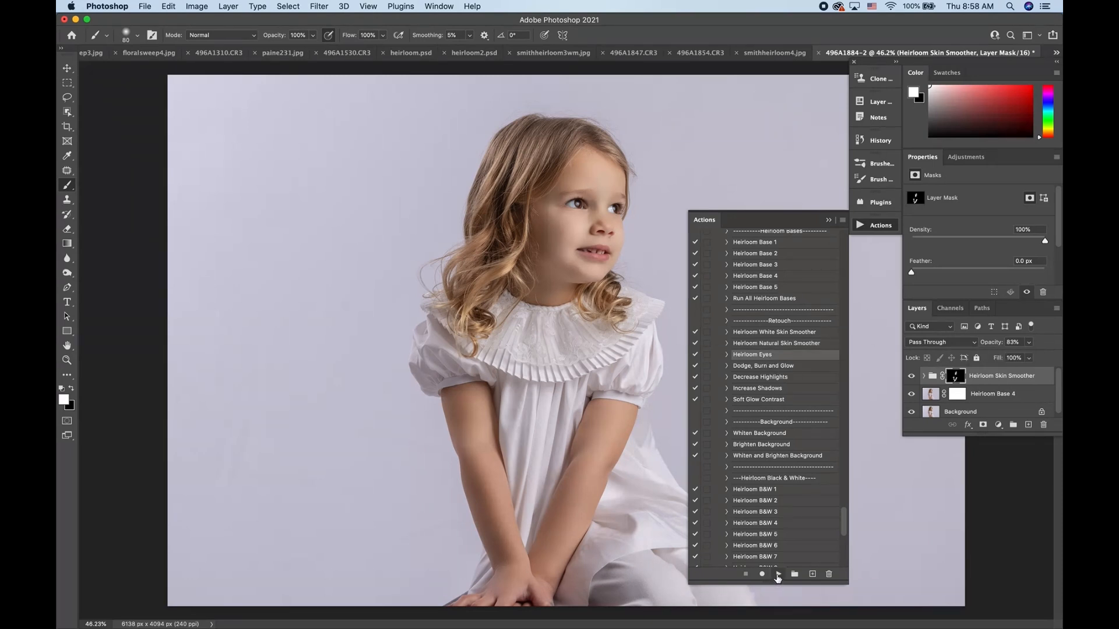
pyautogui.click(778, 574)
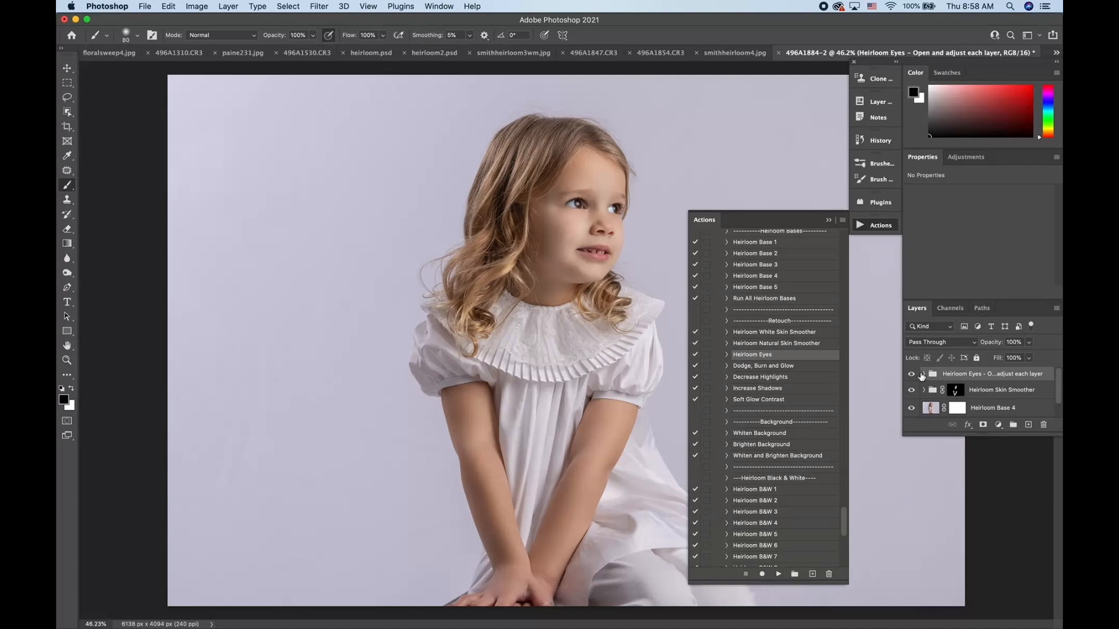
pyautogui.click(921, 376)
pyautogui.scroll(1, 504, 337)
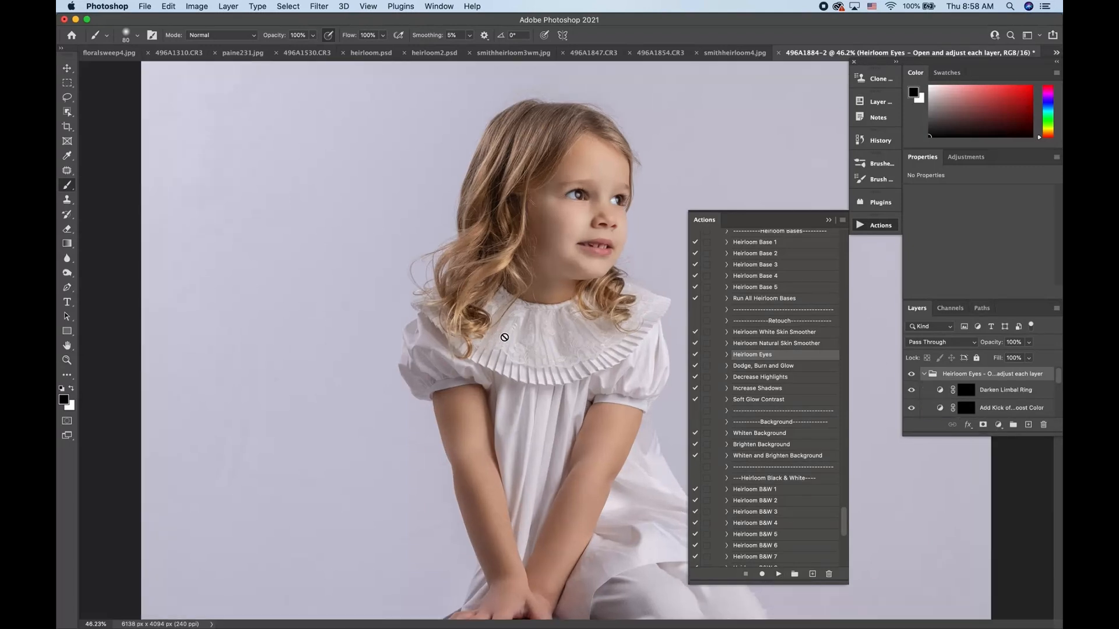
pyautogui.scroll(10, 505, 338)
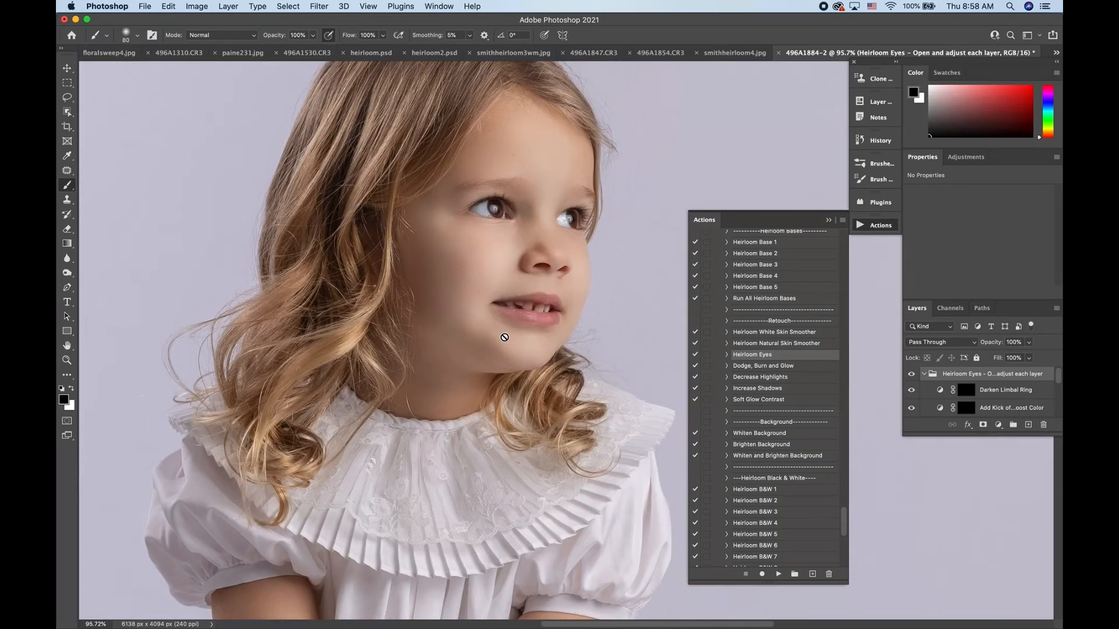
# Paint the Brighten Eye Sockets mask white around the eyes with a larger brush and lower that layer's opacity to 14%
pyautogui.scroll(-3, 993, 394)
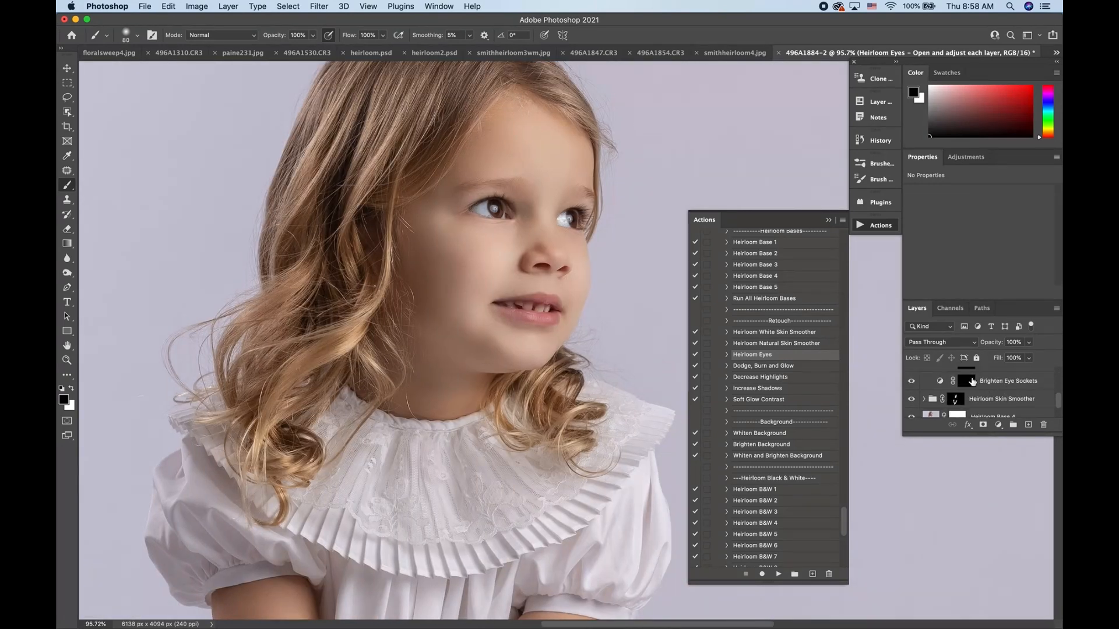
pyautogui.click(966, 381)
pyautogui.press('x')
pyautogui.press(']')
pyautogui.press(']')
pyautogui.press(']')
pyautogui.press(']')
pyautogui.press(']')
pyautogui.press(']')
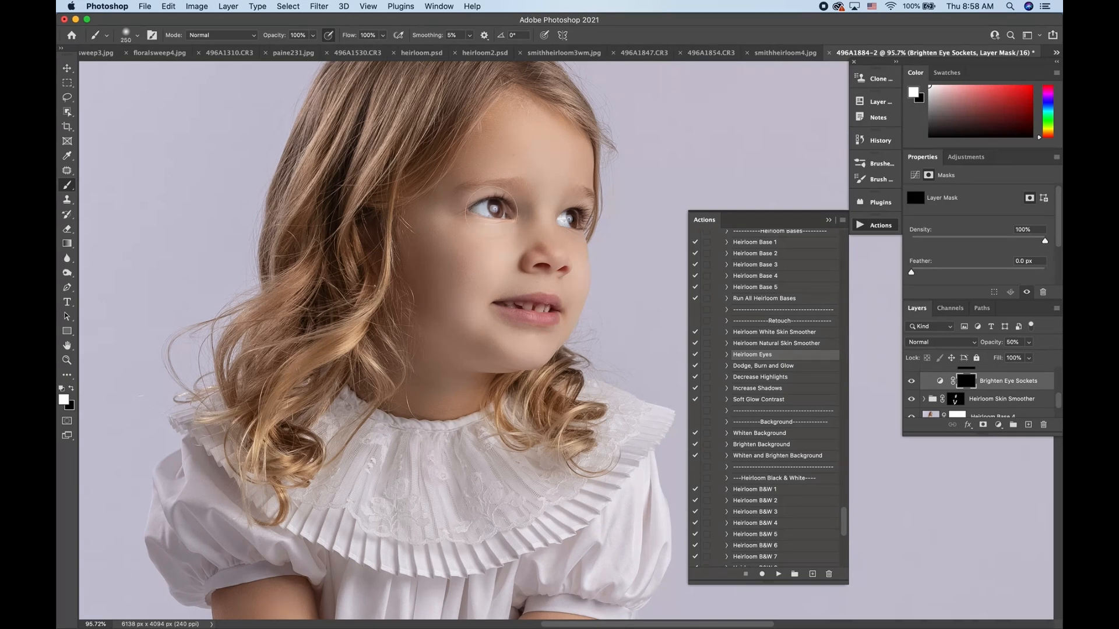
pyautogui.click(572, 218)
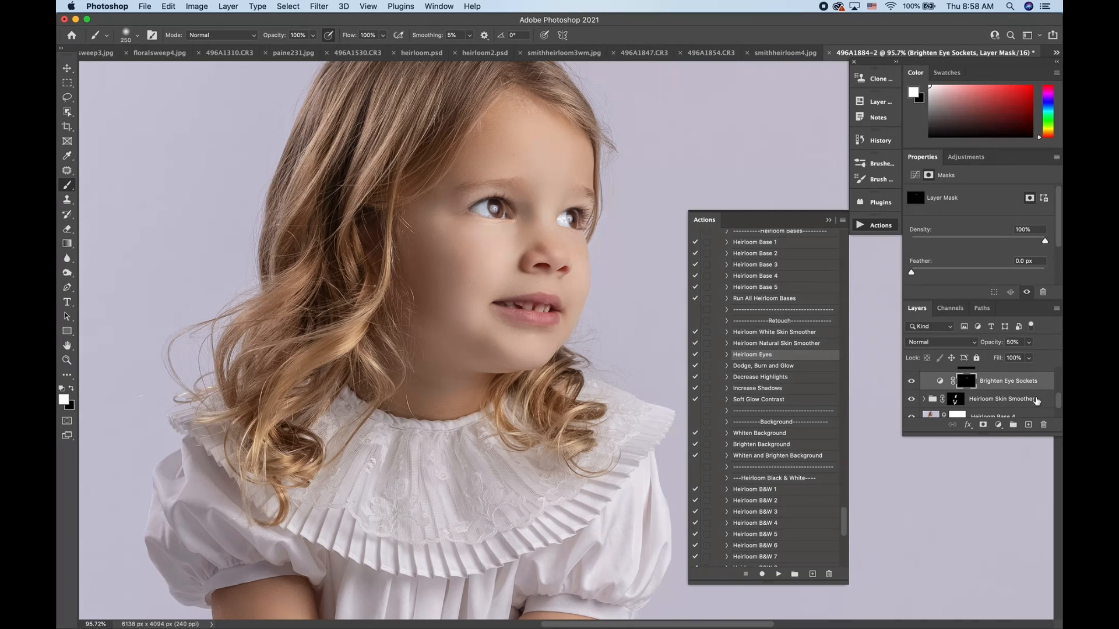
pyautogui.moveTo(1029, 342); pyautogui.dragTo(1011, 360)
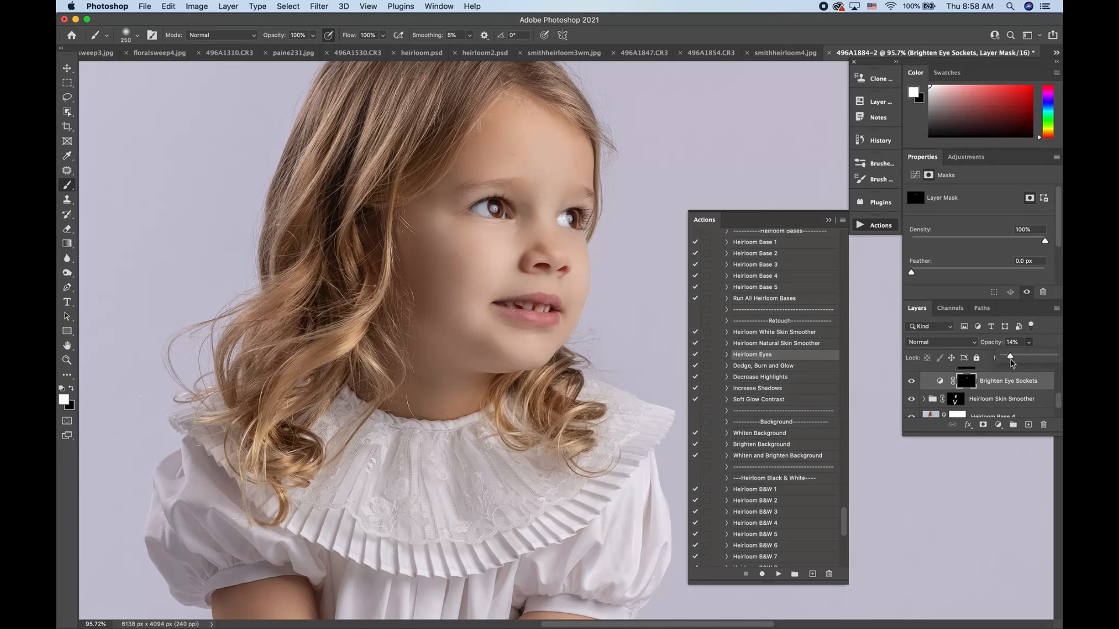
# Paint the Add Kicker Light mask over the iris with a small brush and lower that layer's opacity to 32%
pyautogui.scroll(1, 982, 404)
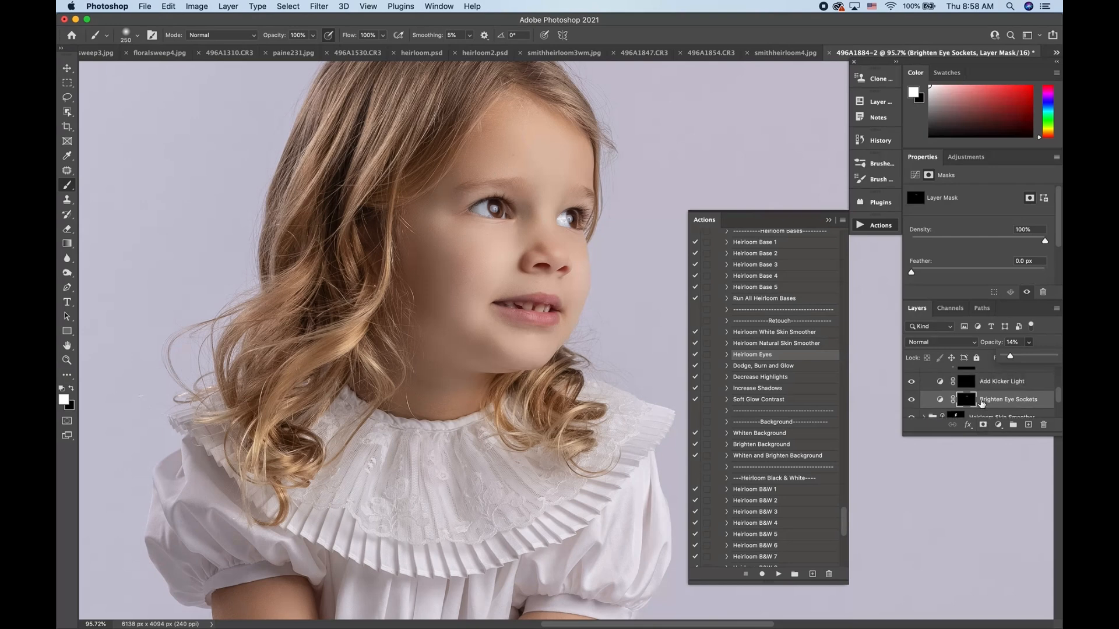
pyautogui.scroll(1, 981, 403)
pyautogui.click(983, 402)
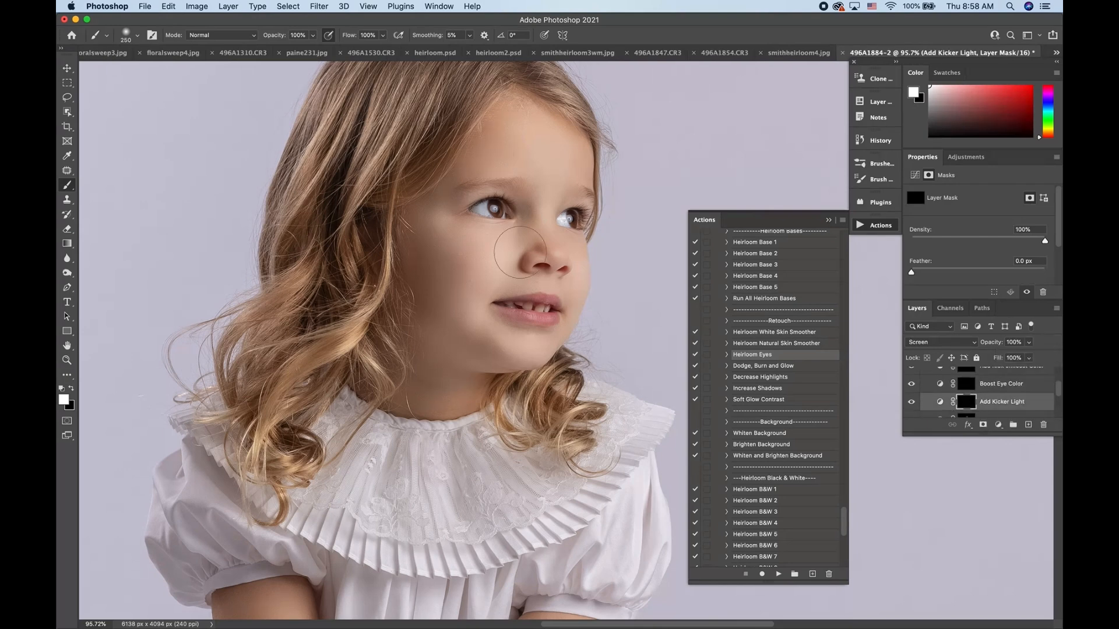
pyautogui.press('[')
pyautogui.press('[')
pyautogui.press('[')
pyautogui.press('[')
pyautogui.press('[')
pyautogui.press('[')
pyautogui.press('[')
pyautogui.press('[')
pyautogui.press('[')
pyautogui.press('super+plus')
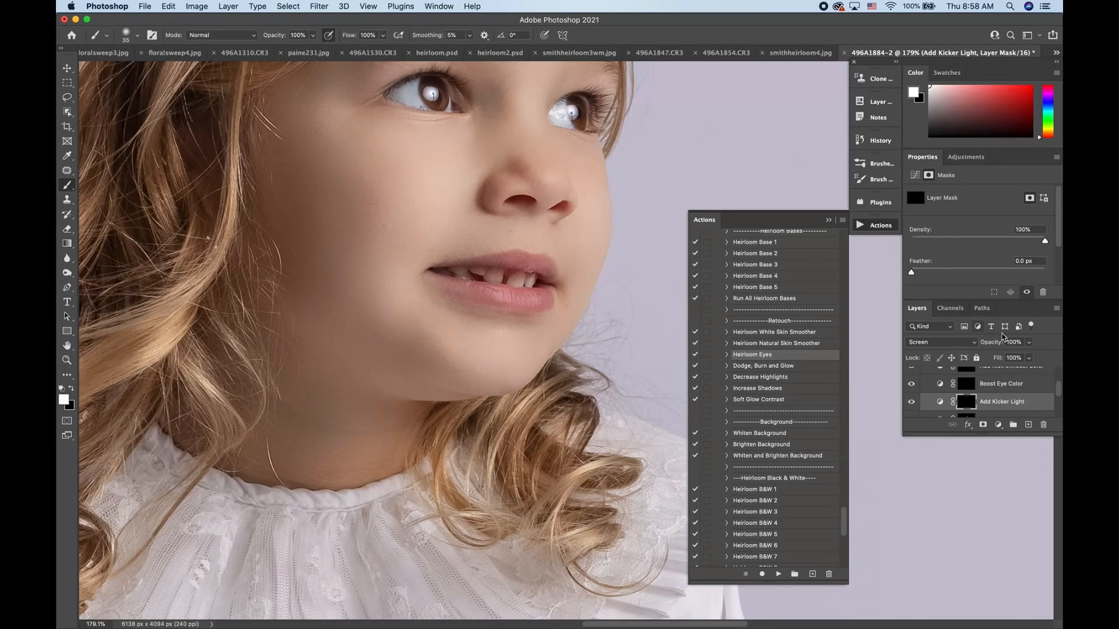
pyautogui.moveTo(444, 105); pyautogui.dragTo(447, 106)
pyautogui.click(1029, 343)
pyautogui.moveTo(1031, 346); pyautogui.dragTo(995, 362)
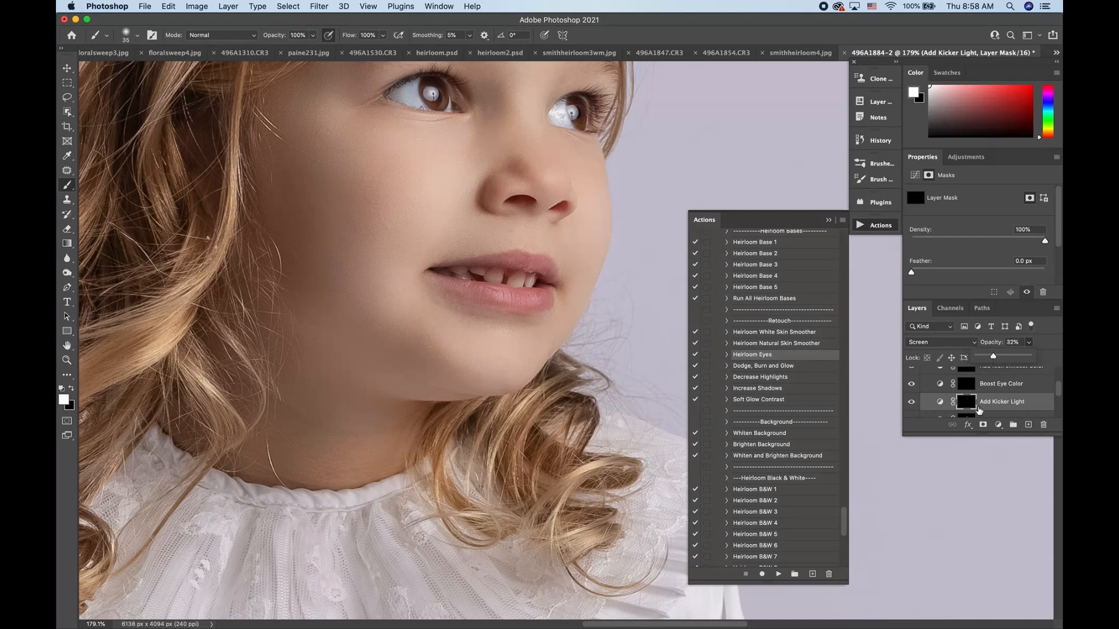
# Try the Boost Eye Color effect by painting its mask over one iris, and hide that layer
pyautogui.scroll(2, 979, 398)
pyautogui.click(967, 405)
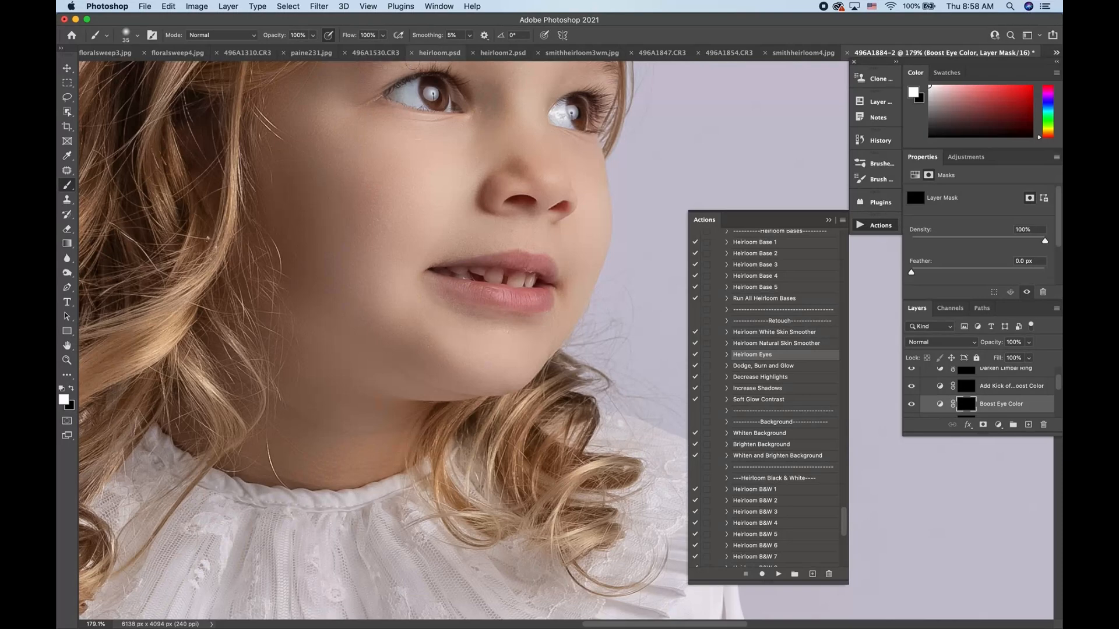
pyautogui.moveTo(437, 85)
pyautogui.mouseDown()
pyautogui.moveTo(426, 83)
pyautogui.moveTo(434, 97)
pyautogui.moveTo(443, 91)
pyautogui.mouseUp()
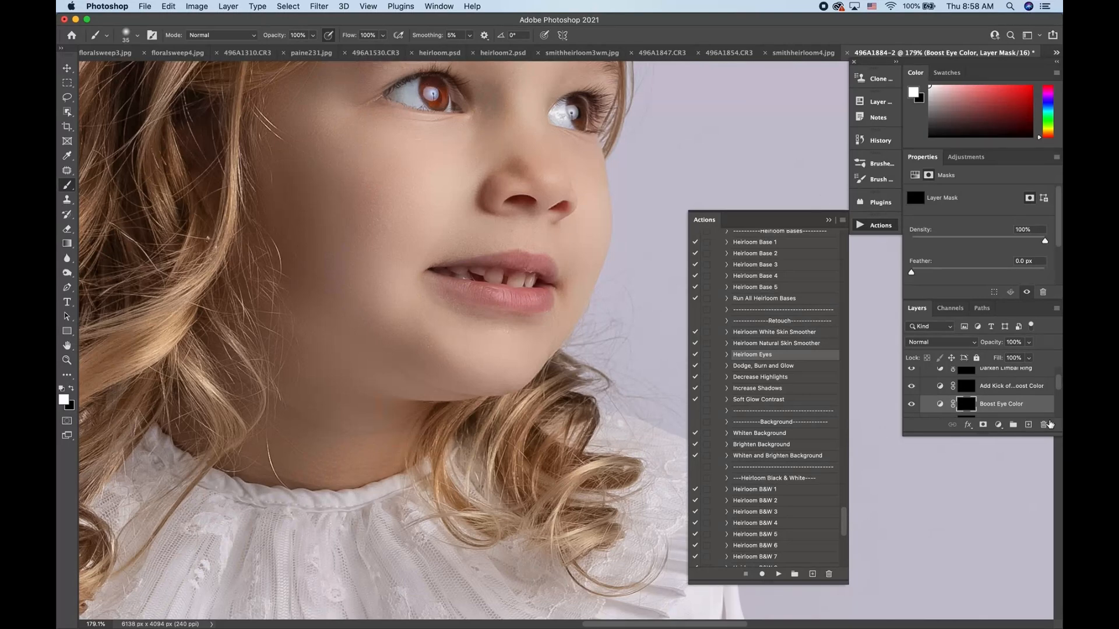
pyautogui.click(912, 404)
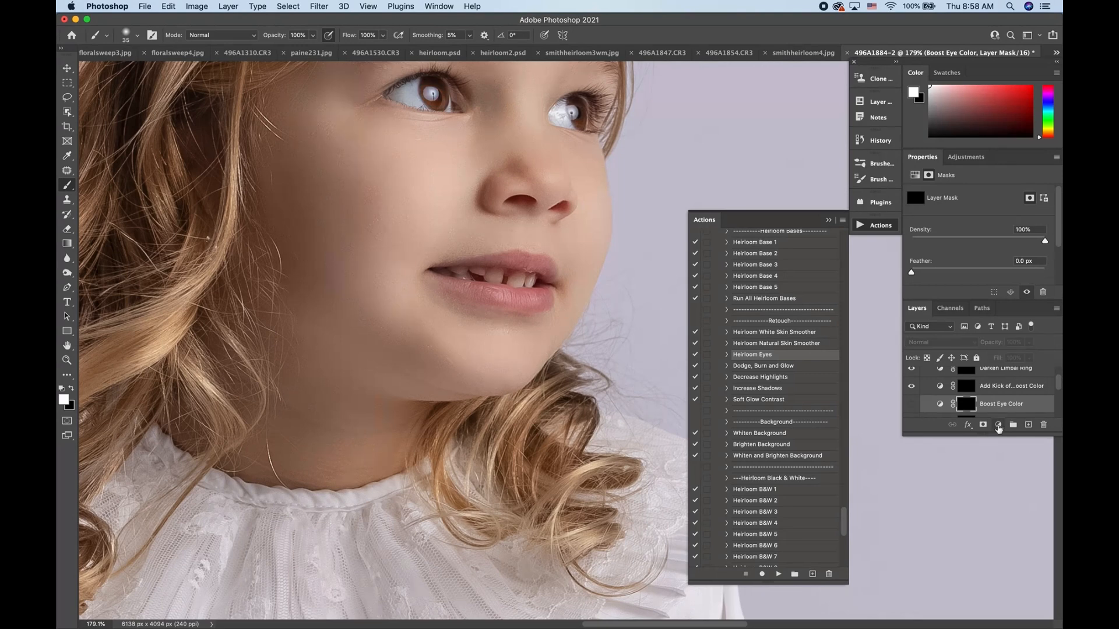
# Try the Add Kick of Color layer on the irises with Cyan-Red midtones at -86 and +29, and hide that layer
pyautogui.scroll(1, 997, 397)
pyautogui.click(964, 410)
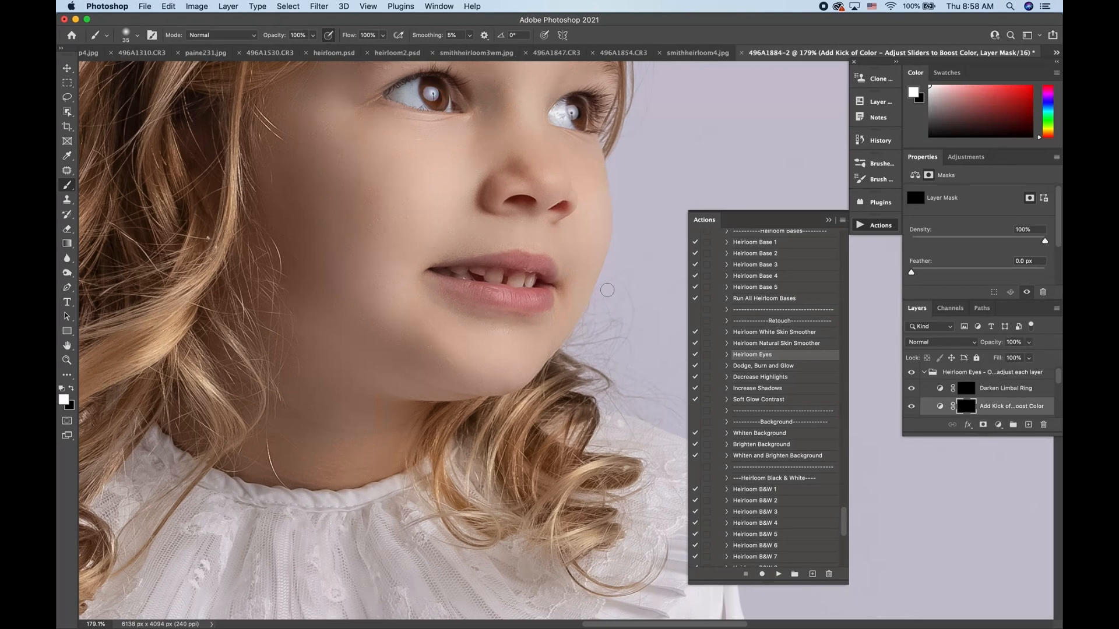
pyautogui.press('[')
pyautogui.press('[')
pyautogui.click(940, 407)
pyautogui.moveTo(932, 223); pyautogui.dragTo(919, 217)
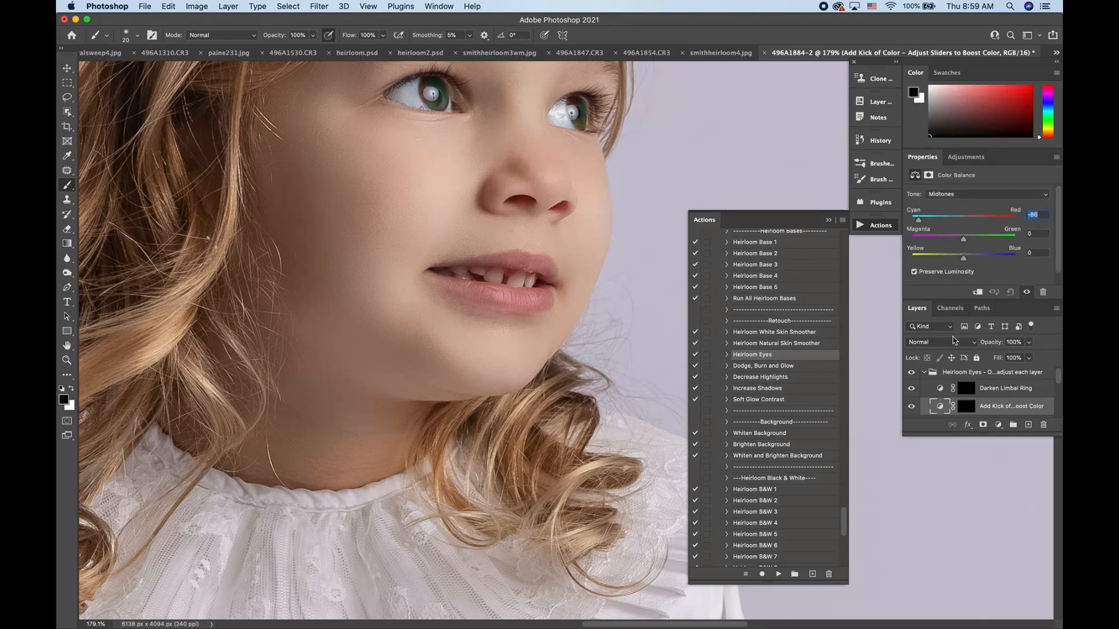
pyautogui.click(979, 219)
pyautogui.click(911, 406)
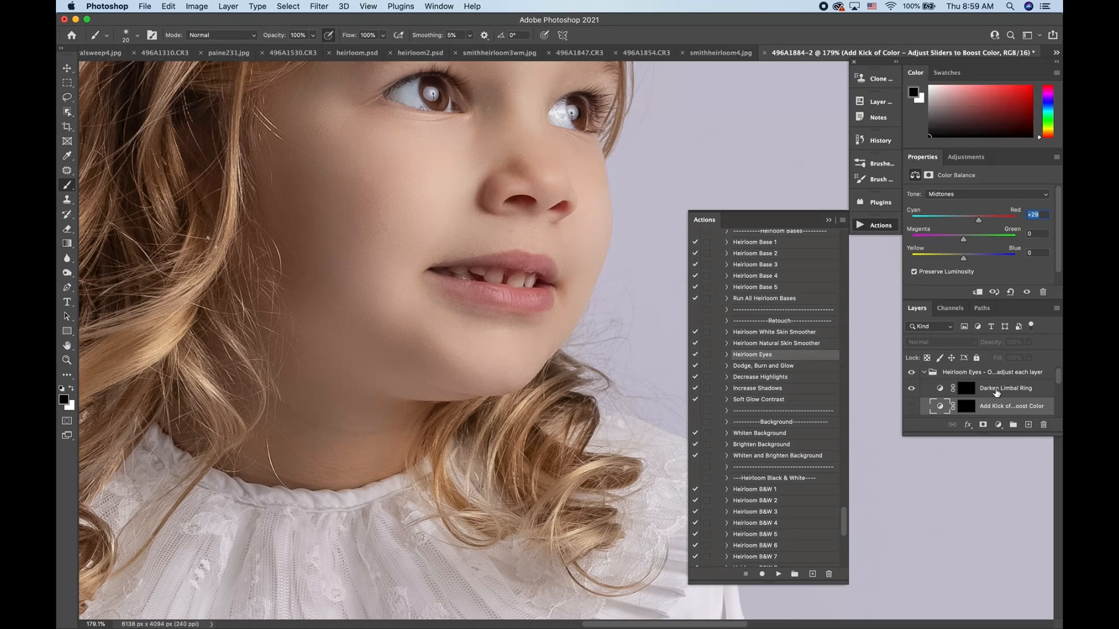
# Collapse the Heirloom Eyes group and compare the portrait with the group hidden and shown
pyautogui.click(997, 389)
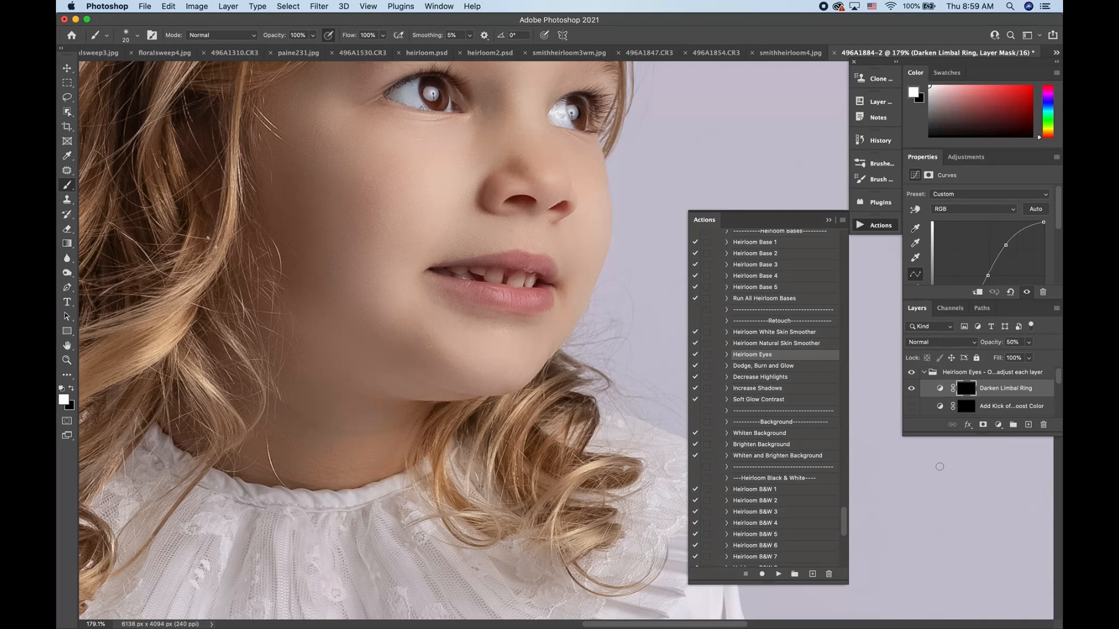
pyautogui.click(925, 372)
pyautogui.click(912, 375)
pyautogui.click(912, 375)
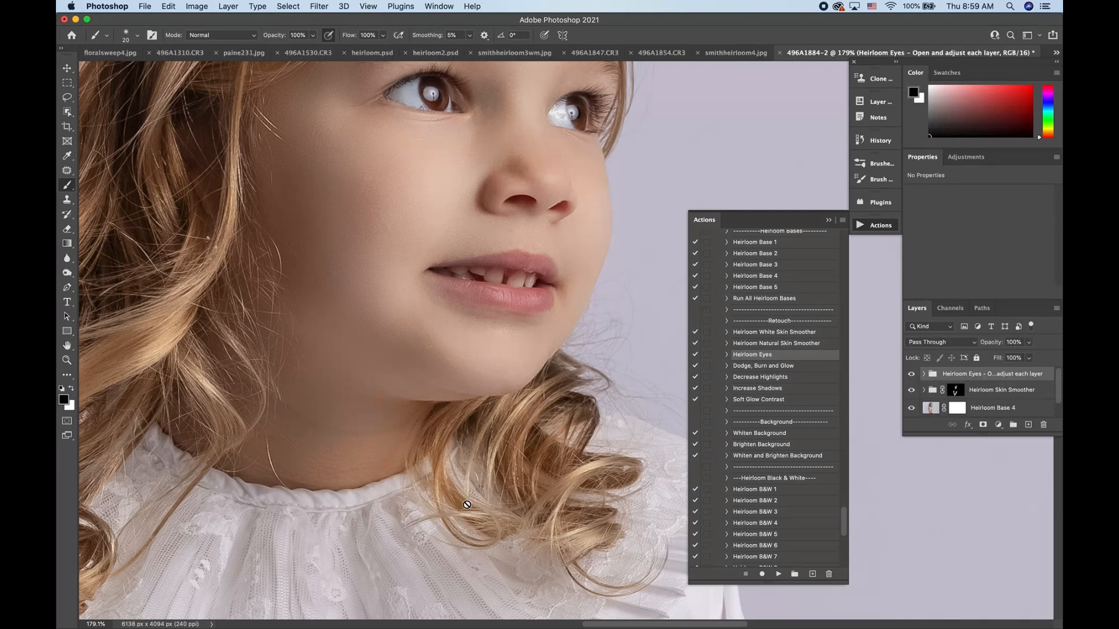
# Lower the opacity of the whole Heirloom Eyes group to 55% while judging the full portrait
pyautogui.scroll(-6, 468, 505)
pyautogui.scroll(-6, 446, 510)
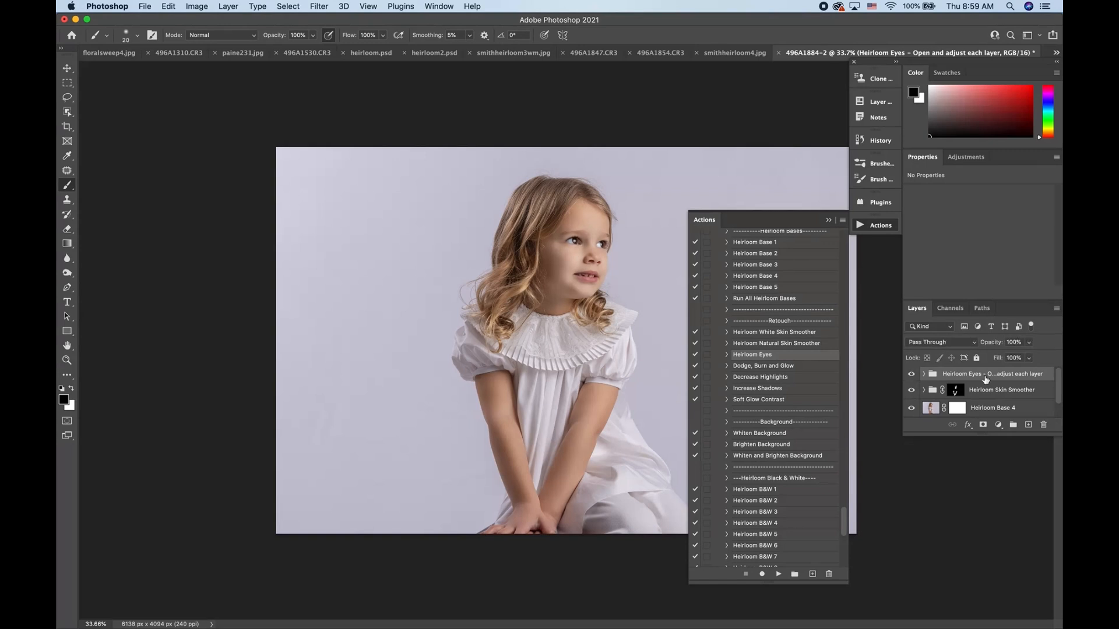
pyautogui.click(1029, 343)
pyautogui.moveTo(1029, 356); pyautogui.dragTo(1005, 356)
# Lower the Add Kicker Light layer's opacity to 15% within the Heirloom Eyes group and reselect the group
pyautogui.click(924, 374)
pyautogui.scroll(-1, 1013, 390)
pyautogui.click(1012, 390)
pyautogui.press('x')
pyautogui.click(1029, 342)
pyautogui.moveTo(1019, 360); pyautogui.dragTo(1013, 361)
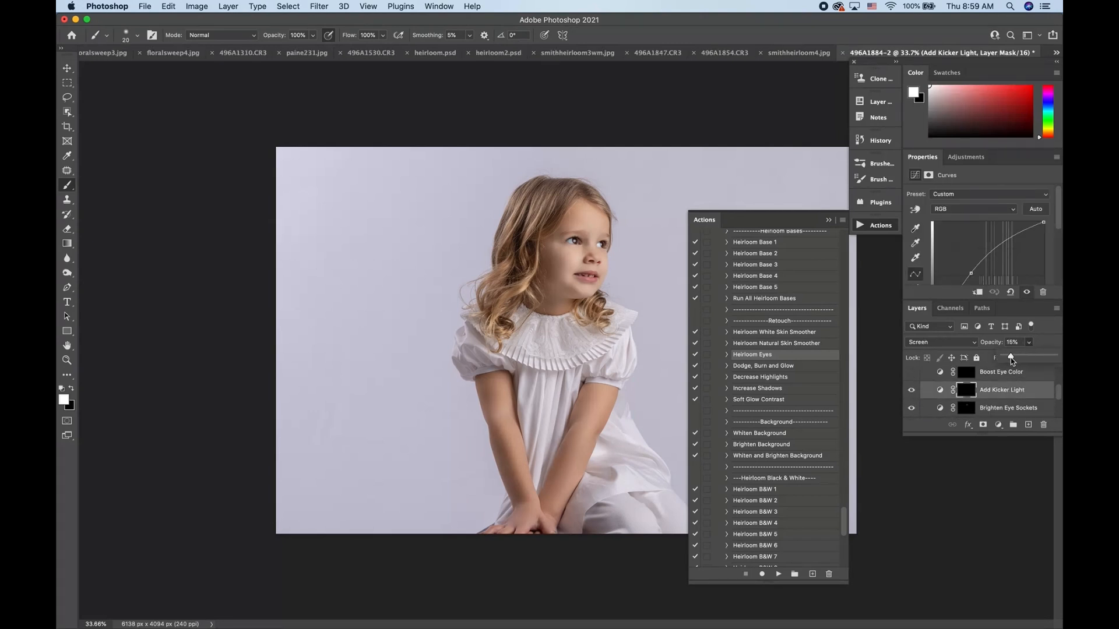
pyautogui.scroll(3, 984, 389)
pyautogui.click(924, 374)
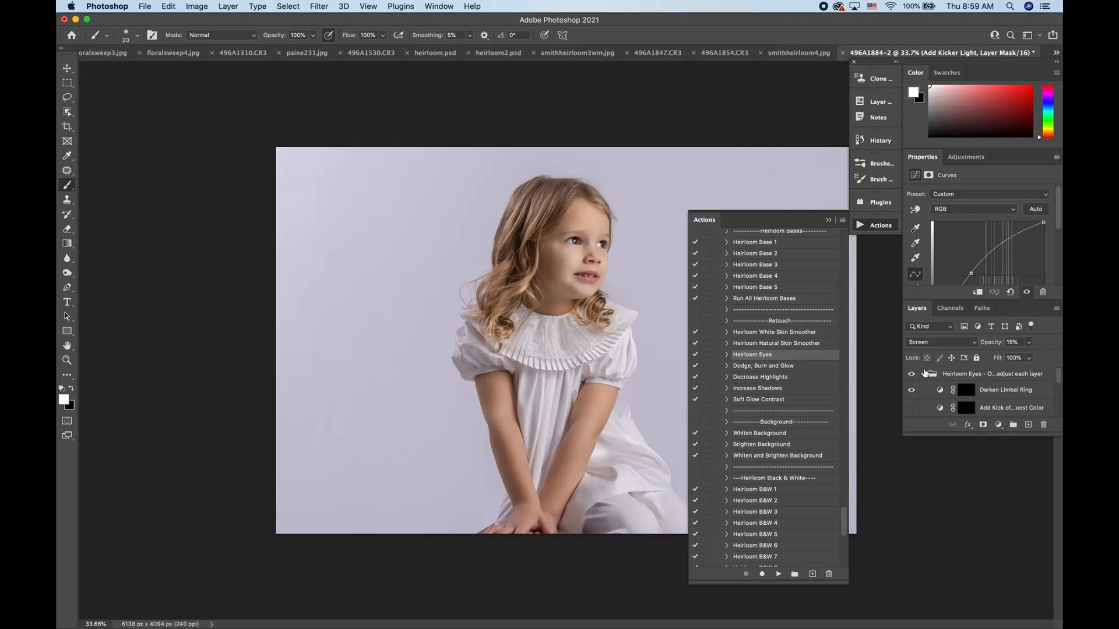
pyautogui.click(926, 373)
pyautogui.press('x')
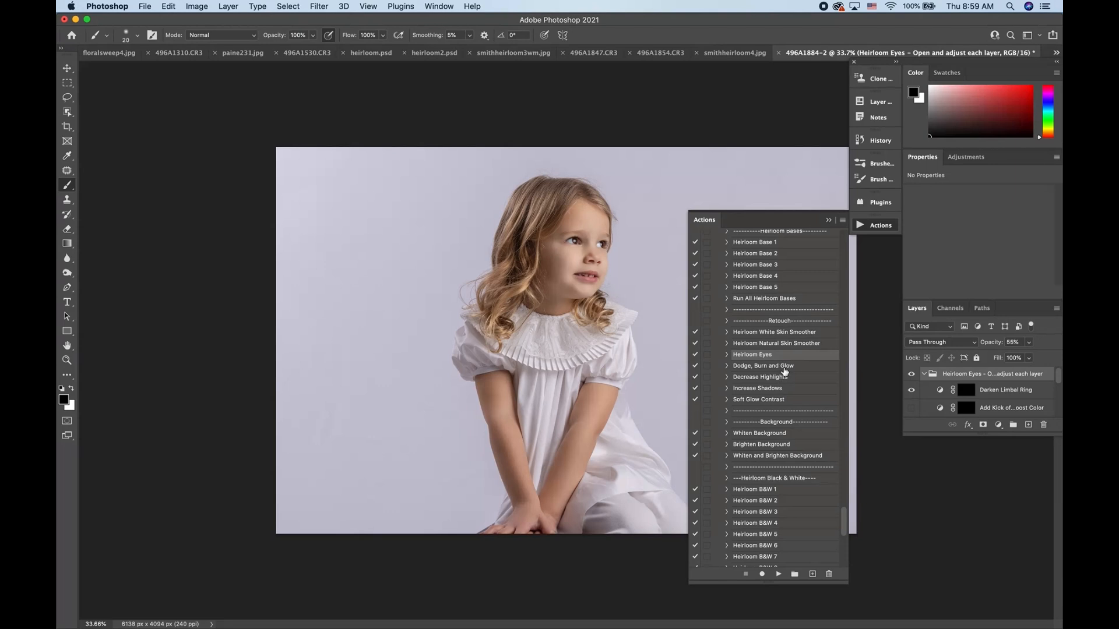
# Try running the Dodge, Burn and Glow action with the Heirloom Eyes group expanded, and delete the layer group it adds inside
pyautogui.click(784, 365)
pyautogui.click(779, 574)
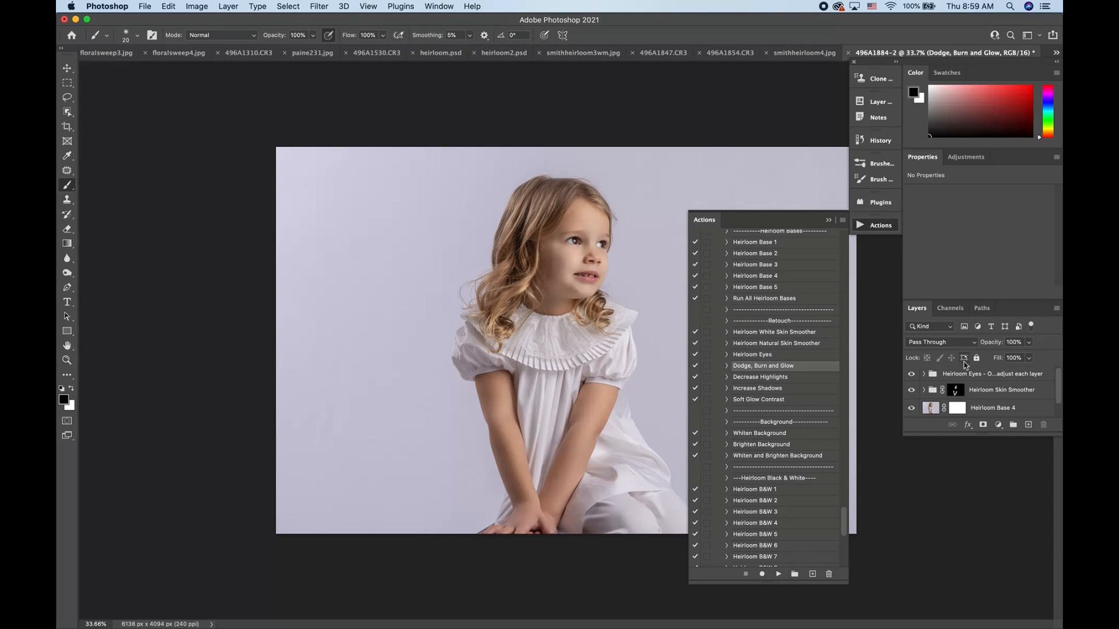
pyautogui.click(925, 374)
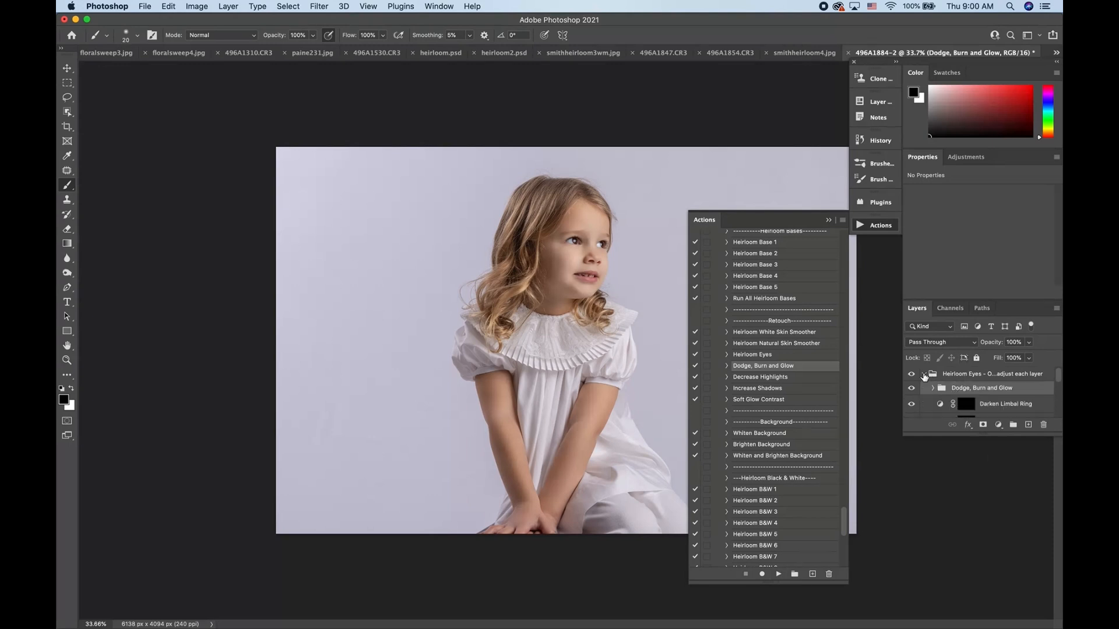
pyautogui.click(927, 376)
pyautogui.moveTo(967, 388)
pyautogui.mouseDown()
pyautogui.moveTo(1036, 411)
pyautogui.moveTo(1043, 425)
pyautogui.mouseUp()
# Collapse the Heirloom Eyes group, run the Dodge, Burn and Glow action above it, and expand the new group
pyautogui.click(924, 374)
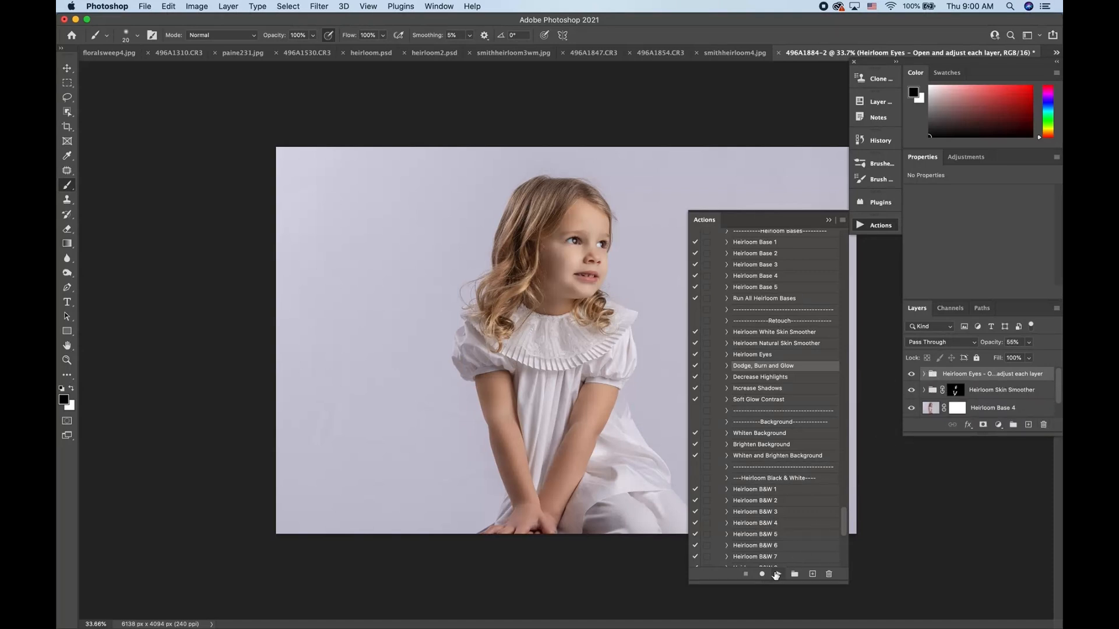
pyautogui.click(778, 575)
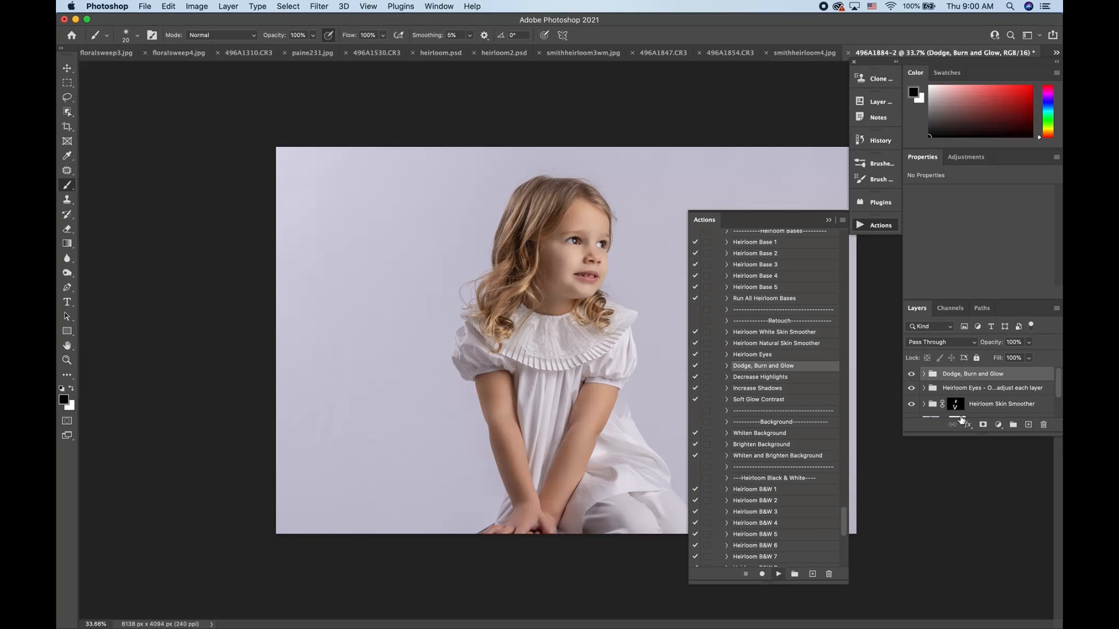
pyautogui.click(924, 374)
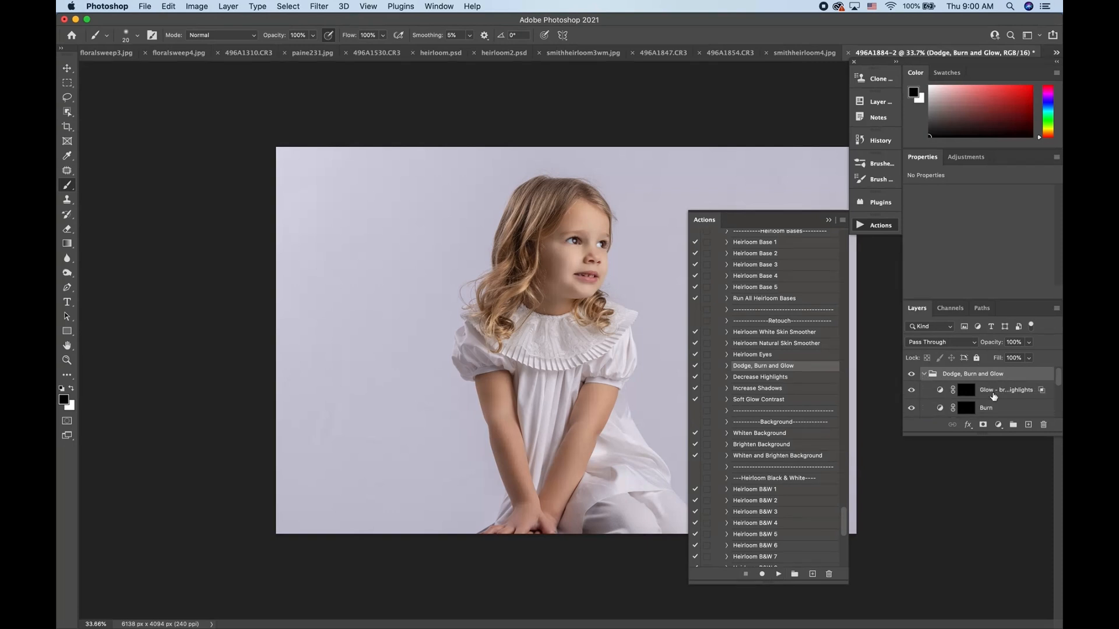
pyautogui.scroll(-1, 991, 393)
pyautogui.scroll(1, 993, 396)
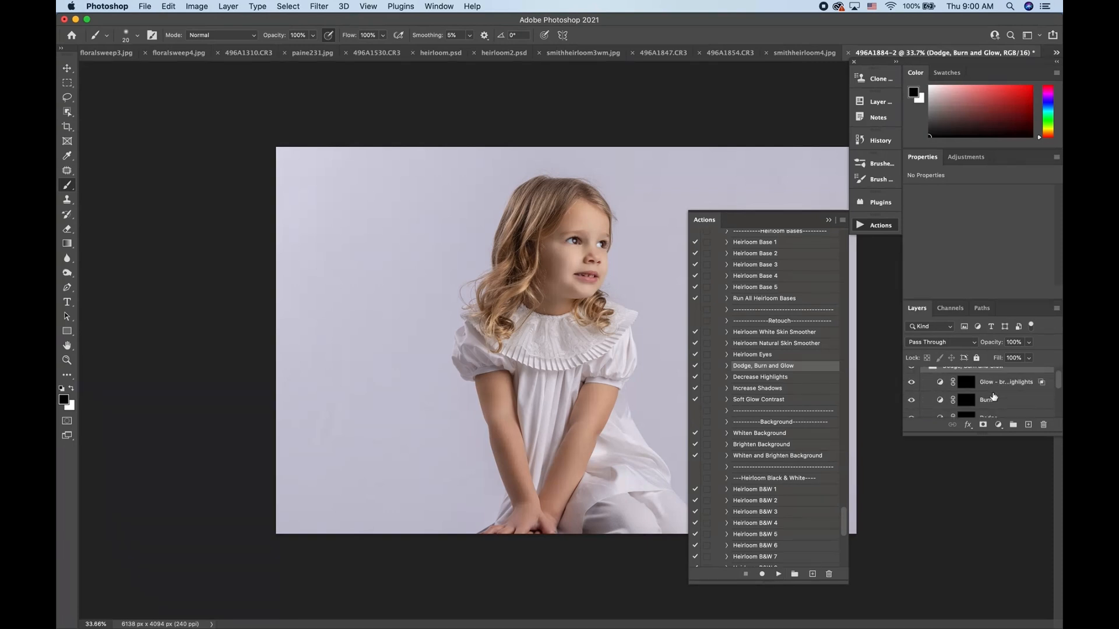
# Target the Glow layer's mask, undo the test stroke on the cheek, and set the brush flow to 3%
pyautogui.click(967, 383)
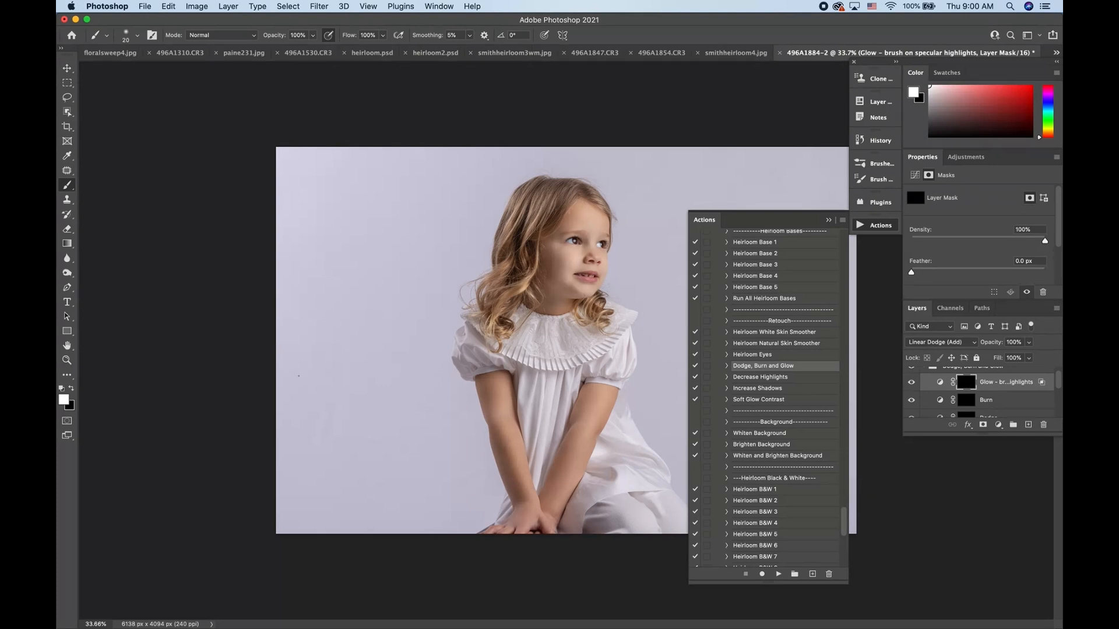
pyautogui.press('super+plus')
pyautogui.scroll(2, 453, 314)
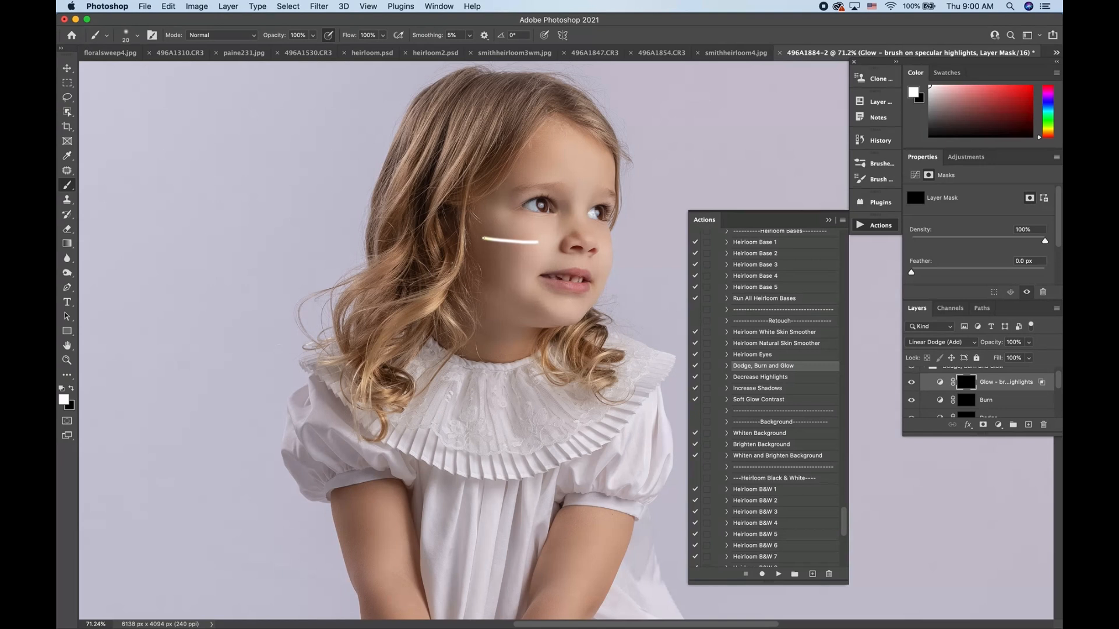
pyautogui.press('super+z')
pyautogui.click(382, 35)
pyautogui.moveTo(386, 50); pyautogui.dragTo(334, 53)
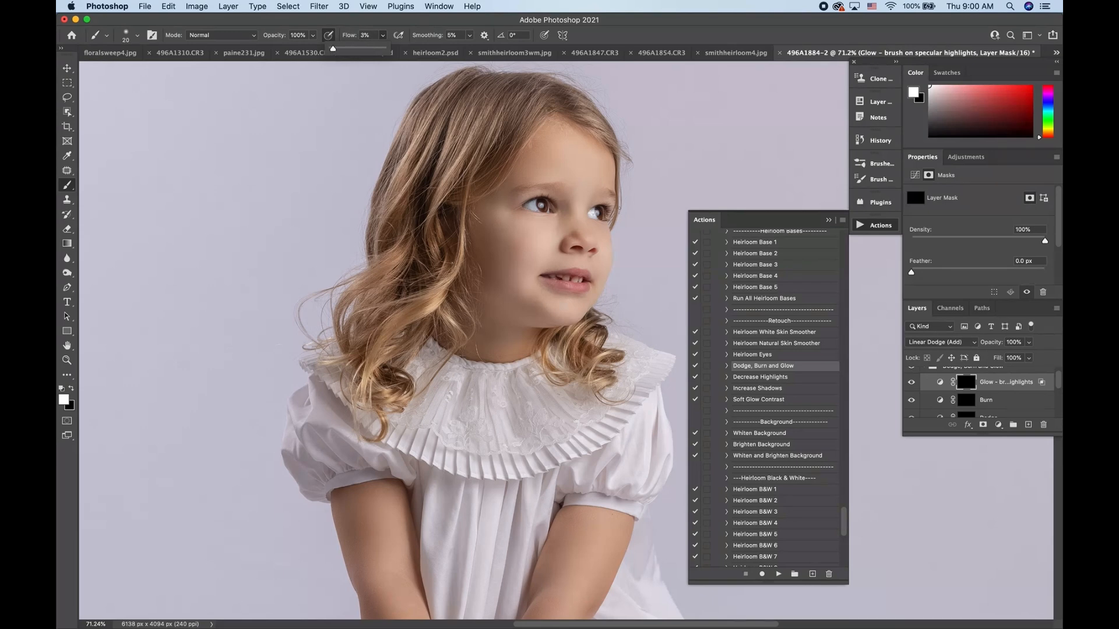
# Paint the Glow mask over the specular highlights on the lower lip and nose, enlarging the brush for the nose
pyautogui.press('super+plus')
pyautogui.press('super+plus')
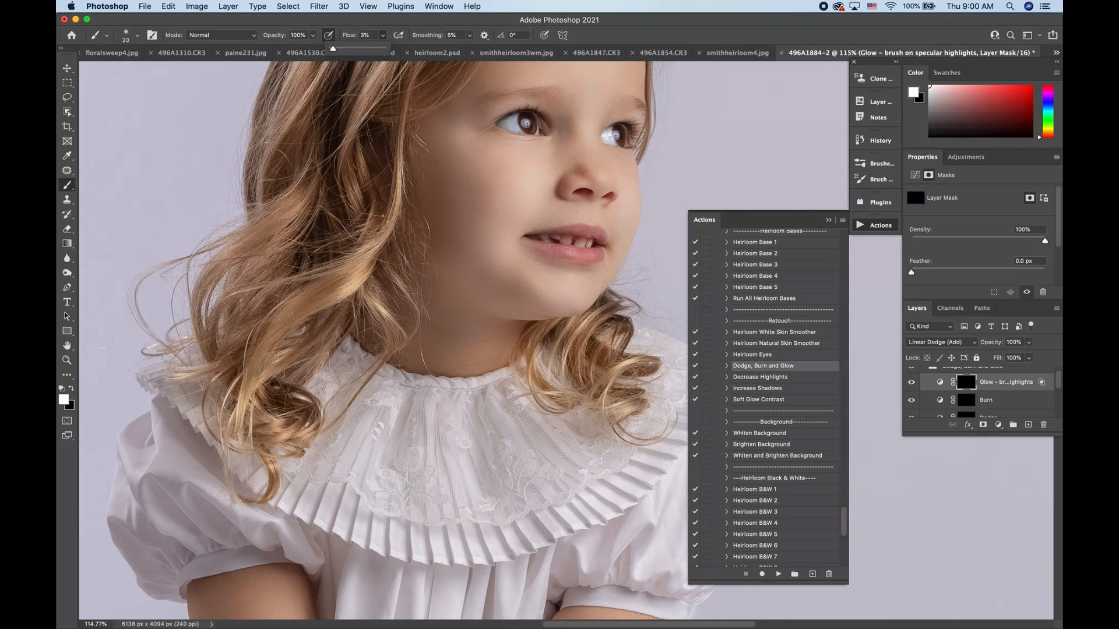
pyautogui.click(568, 252)
pyautogui.press(']')
pyautogui.press(']')
pyautogui.press(']')
pyautogui.moveTo(603, 180); pyautogui.dragTo(598, 178)
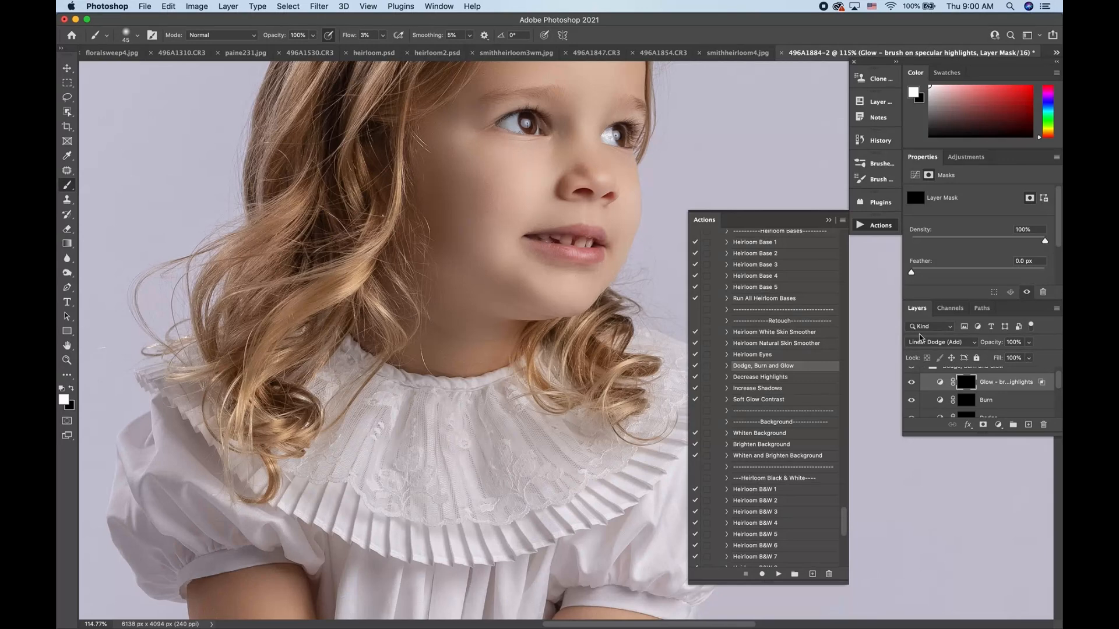
# Target the Burn layer's mask, raise the brush flow to 5%, and burn along the pleated edge of the collar
pyautogui.click(967, 401)
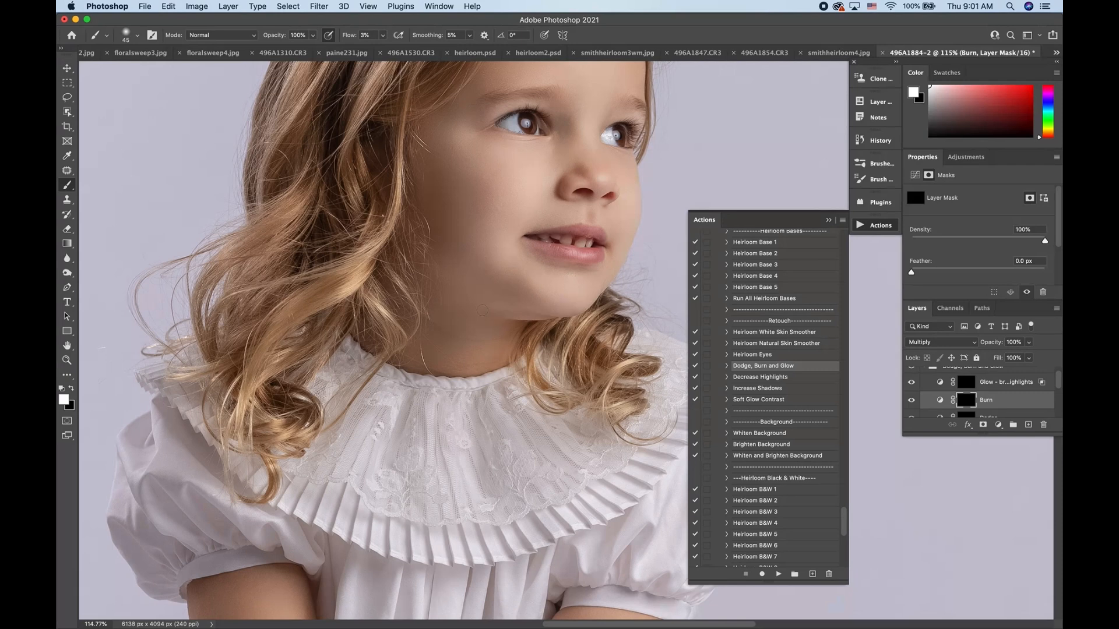
pyautogui.scroll(5, 425, 217)
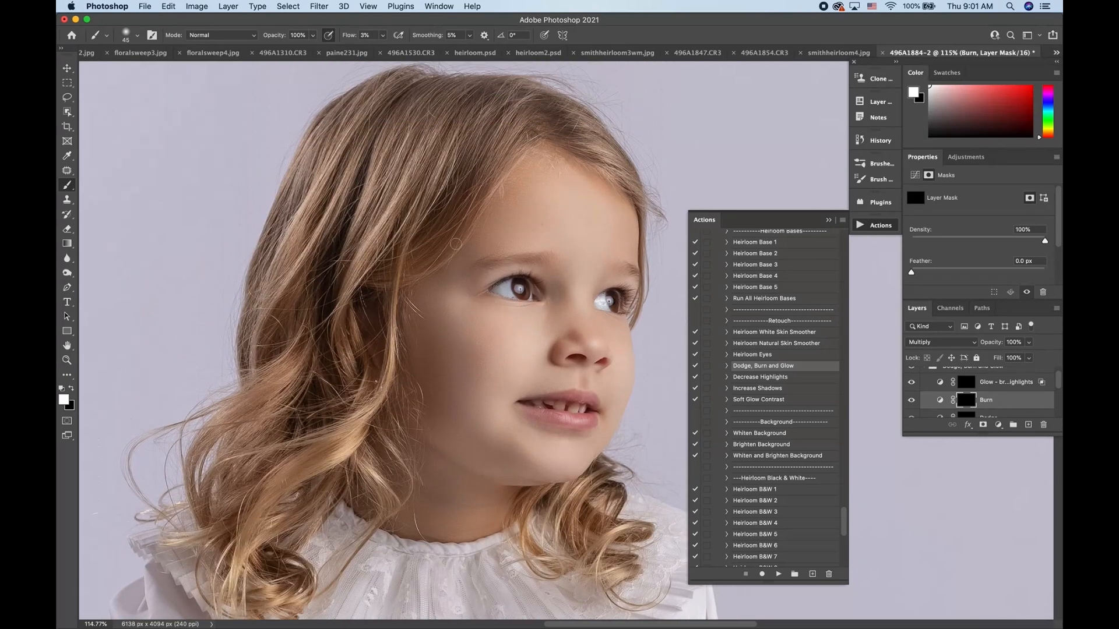
pyautogui.press(']')
pyautogui.press(']')
pyautogui.scroll(-10, 518, 481)
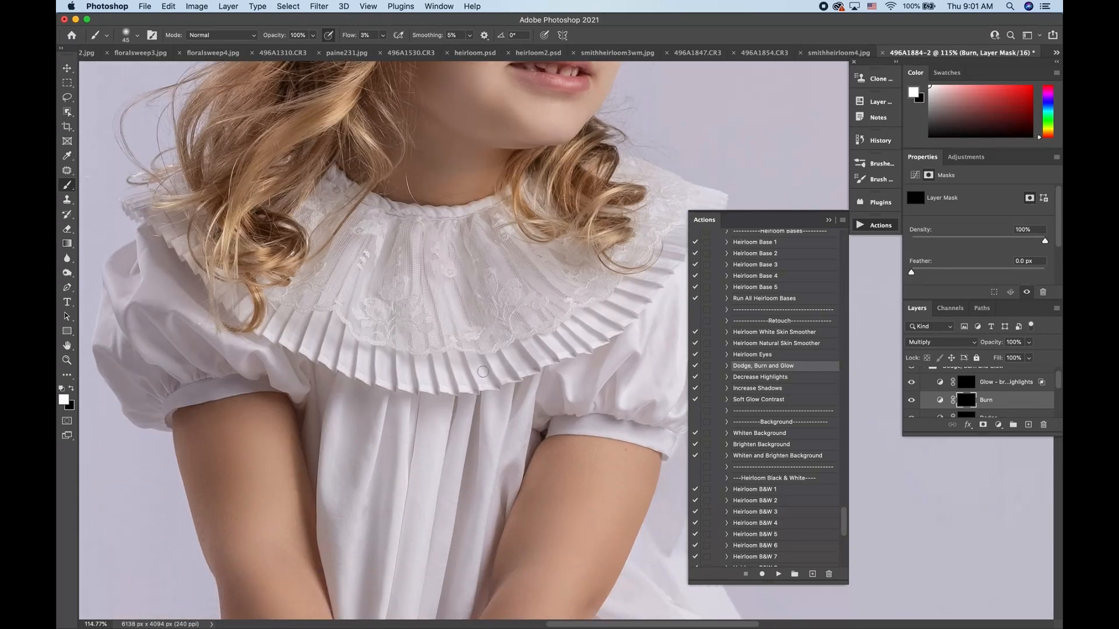
pyautogui.click(382, 35)
pyautogui.moveTo(385, 53); pyautogui.dragTo(385, 52)
pyautogui.moveTo(500, 358)
pyautogui.mouseDown()
pyautogui.moveTo(529, 369)
pyautogui.moveTo(540, 336)
pyautogui.moveTo(553, 360)
pyautogui.moveTo(561, 336)
pyautogui.moveTo(571, 349)
pyautogui.moveTo(568, 330)
pyautogui.moveTo(582, 344)
pyautogui.moveTo(580, 323)
pyautogui.moveTo(599, 333)
pyautogui.moveTo(594, 309)
pyautogui.moveTo(625, 333)
pyautogui.moveTo(621, 304)
pyautogui.moveTo(635, 315)
pyautogui.moveTo(631, 295)
pyautogui.moveTo(652, 301)
pyautogui.moveTo(640, 281)
pyautogui.moveTo(653, 278)
pyautogui.moveTo(646, 262)
pyautogui.moveTo(670, 250)
pyautogui.mouseUp()
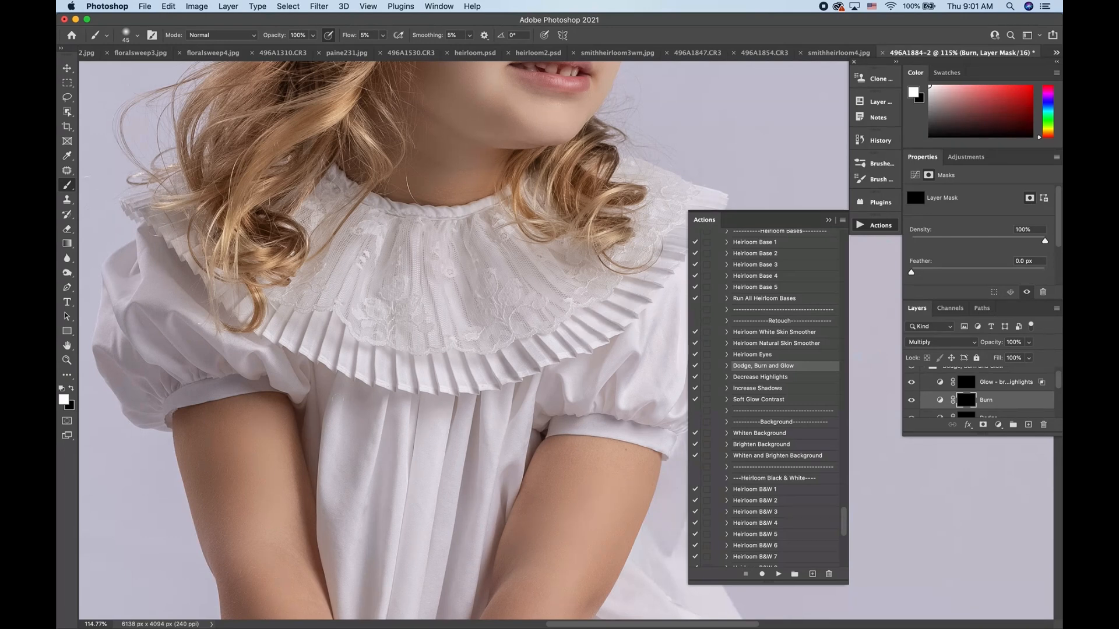
# Burn the collar pleats, puffed sleeve and dress folds, enlarging the brush to 70 for the folds, and toggle the Burn layer to compare
pyautogui.moveTo(375, 340)
pyautogui.mouseDown()
pyautogui.moveTo(373, 381)
pyautogui.moveTo(341, 318)
pyautogui.moveTo(320, 343)
pyautogui.moveTo(299, 341)
pyautogui.moveTo(274, 331)
pyautogui.moveTo(275, 305)
pyautogui.mouseUp()
pyautogui.moveTo(186, 319)
pyautogui.mouseDown()
pyautogui.moveTo(205, 348)
pyautogui.moveTo(139, 310)
pyautogui.mouseUp()
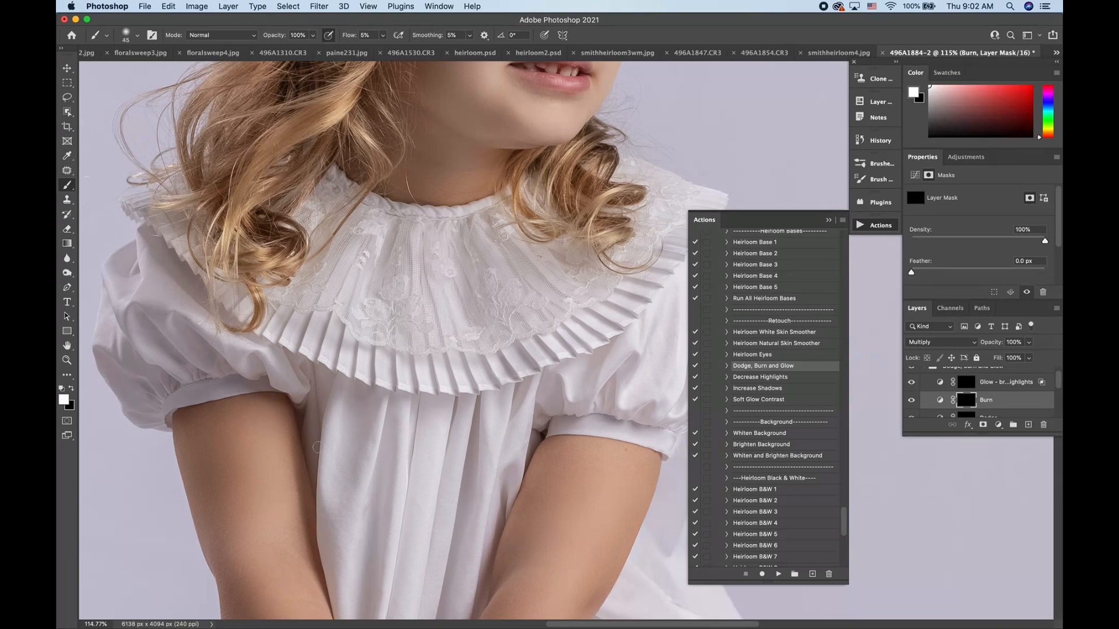
pyautogui.scroll(-3, 314, 450)
pyautogui.press(']')
pyautogui.press(']')
pyautogui.moveTo(418, 400); pyautogui.dragTo(416, 451)
pyautogui.moveTo(501, 406); pyautogui.dragTo(483, 565)
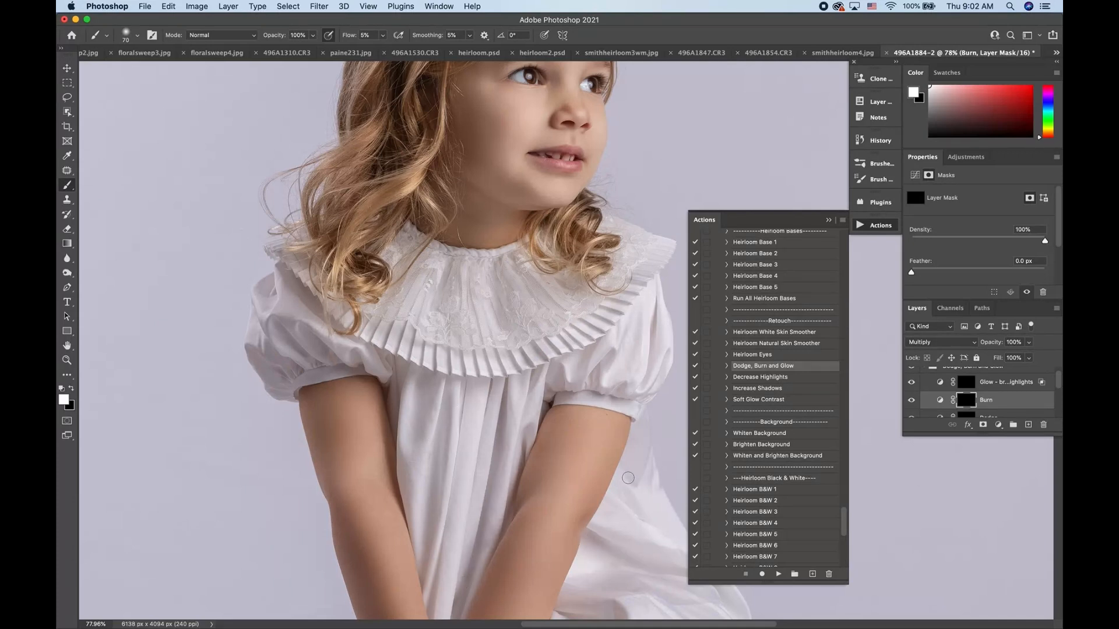
pyautogui.click(912, 401)
pyautogui.click(912, 401)
pyautogui.click(912, 401)
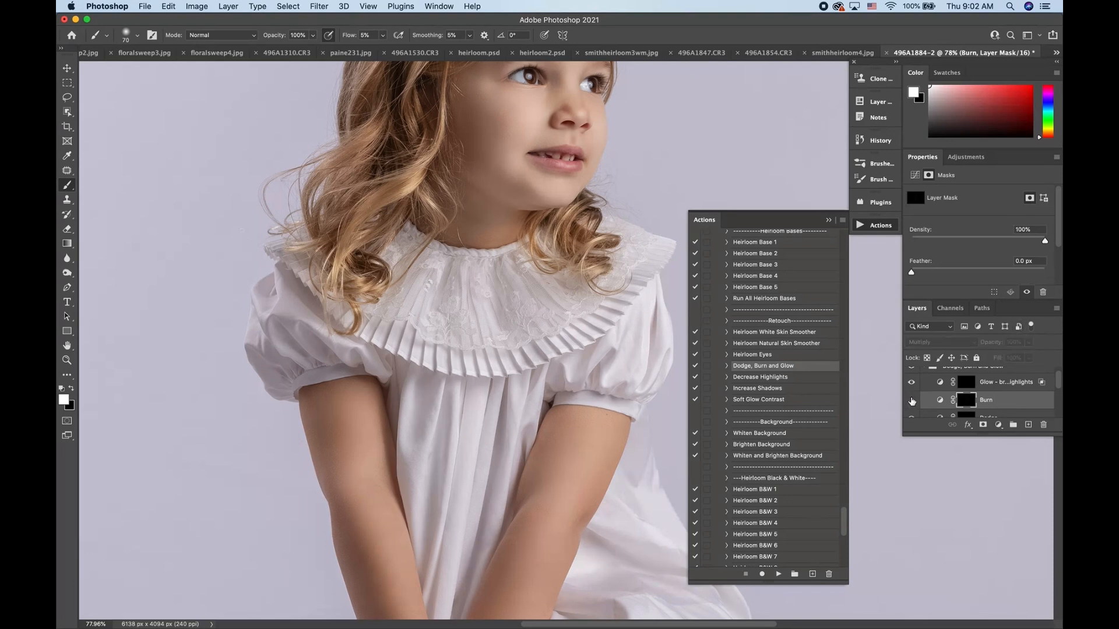
pyautogui.click(912, 401)
# Target the Dodge layer's mask and lower the brush flow to 3%
pyautogui.scroll(-1, 964, 383)
pyautogui.click(967, 396)
pyautogui.click(383, 35)
pyautogui.moveTo(383, 49); pyautogui.dragTo(381, 49)
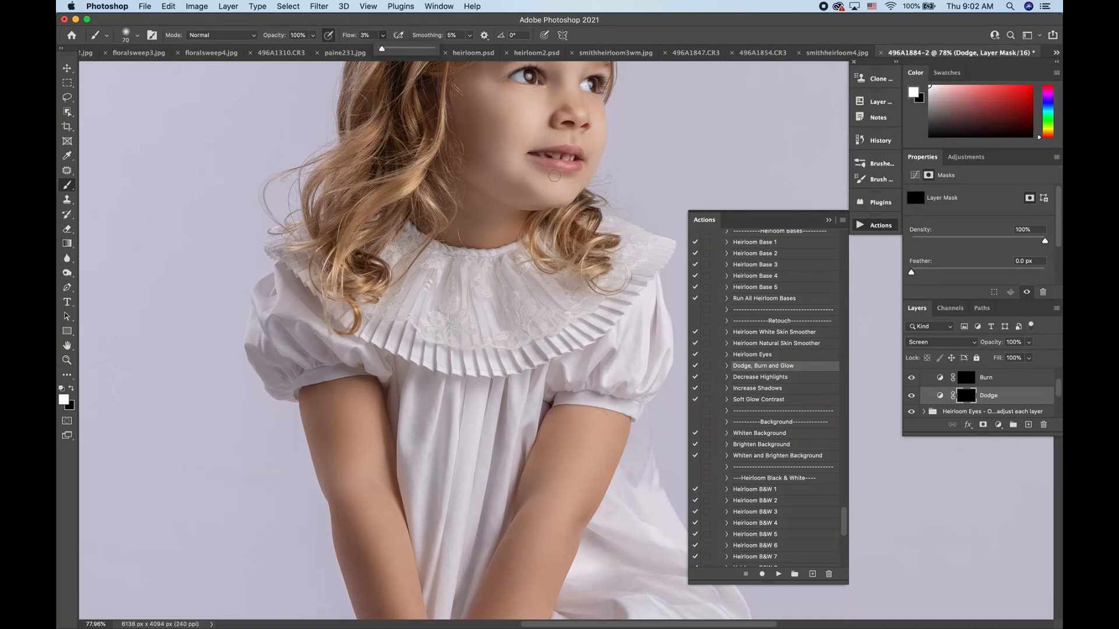
# Dodge the highlights in the long curls beside the face, using a brush size of 125
pyautogui.scroll(4, 555, 176)
pyautogui.scroll(-12, 554, 176)
pyautogui.press(']')
pyautogui.press(']')
pyautogui.press(']')
pyautogui.press(']')
pyautogui.press(']')
pyautogui.press(']')
pyautogui.press(']')
pyautogui.press(']')
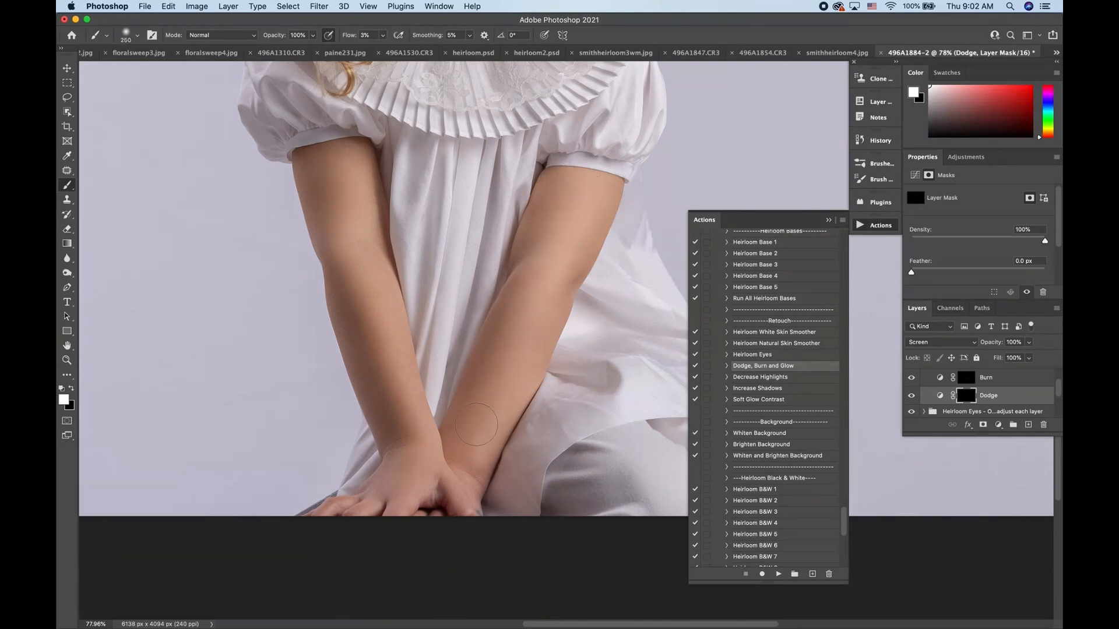
pyautogui.scroll(12, 391, 427)
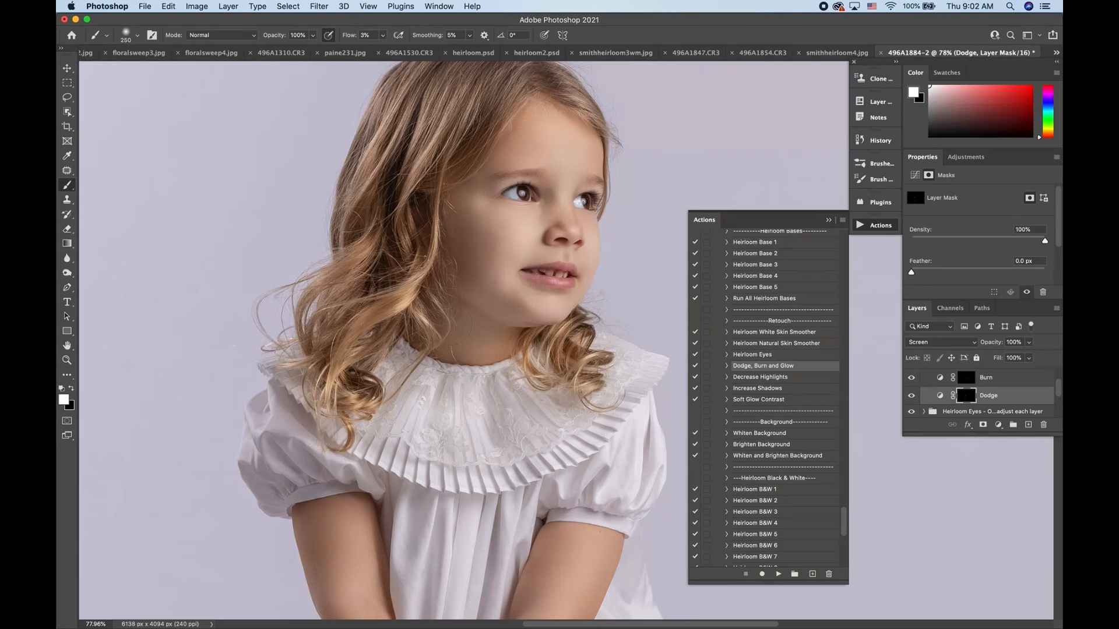
pyautogui.scroll(5, 450, 324)
pyautogui.press('[')
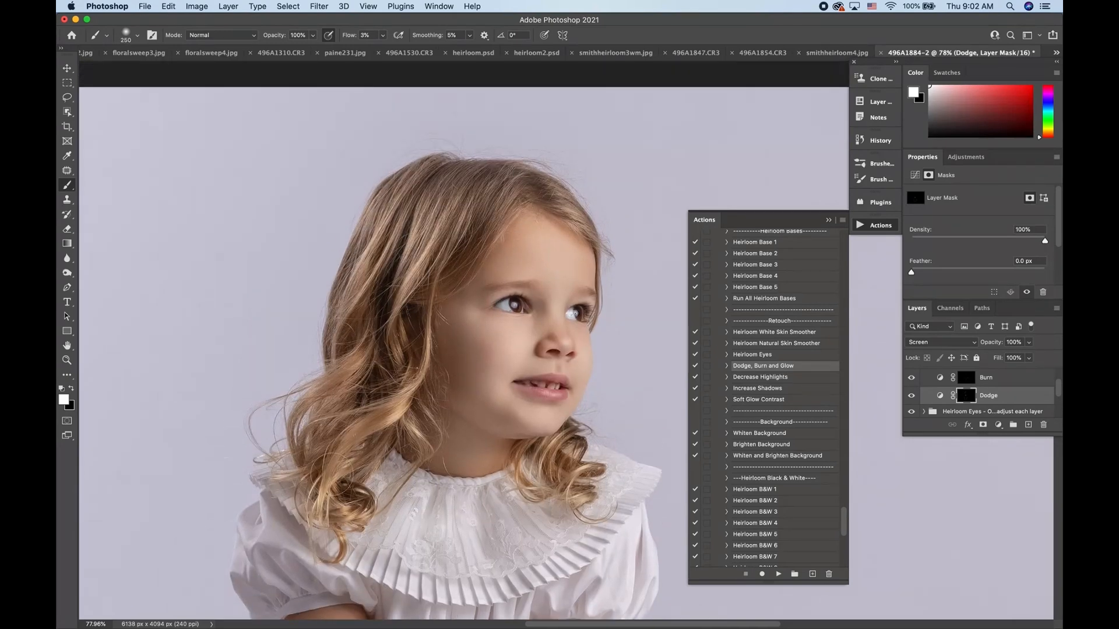
pyautogui.moveTo(320, 450); pyautogui.dragTo(353, 419)
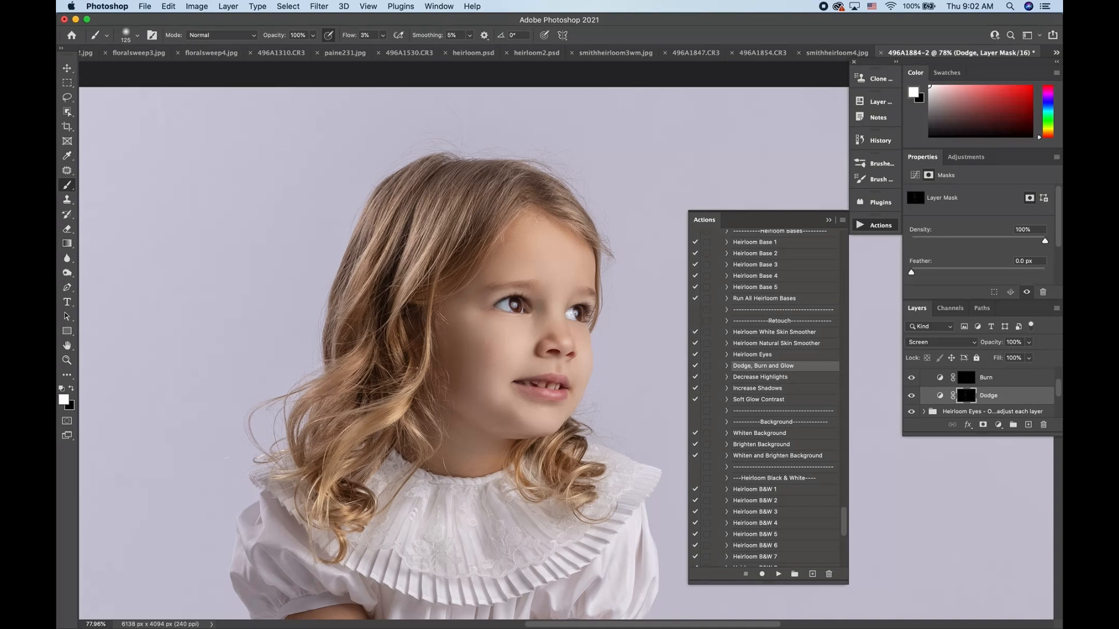
# Enlarge the Dodge brush to 500 over the forehead and nose area of the face
pyautogui.press(']')
pyautogui.press(']')
pyautogui.press(']')
pyautogui.press(']')
pyautogui.press(']')
pyautogui.press('super+plus')
pyautogui.press(']')
pyautogui.press(']')
pyautogui.press(']')
pyautogui.press(']')
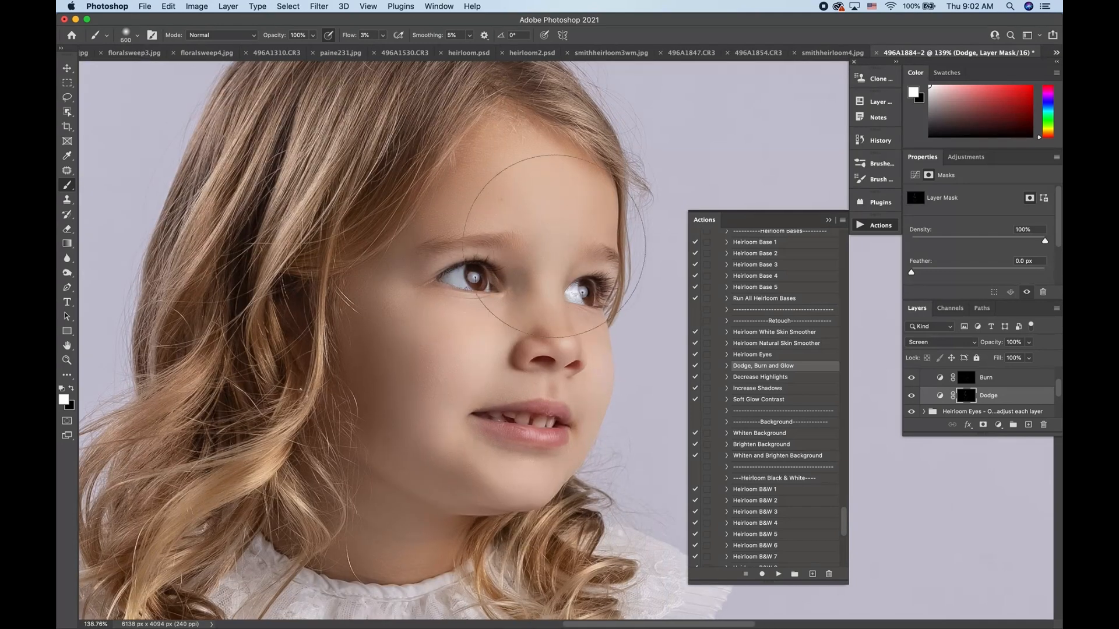
# Reduce the Dodge brush to 60 for fine work on the skin beneath the eye
pyautogui.press('[')
pyautogui.press('[')
pyautogui.press('[')
pyautogui.press('[')
pyautogui.press('[')
pyautogui.press('[')
pyautogui.press('[')
pyautogui.press('[')
pyautogui.press('[')
pyautogui.press('[')
pyautogui.press('[')
pyautogui.press('[')
pyautogui.press('[')
pyautogui.scroll(3, 464, 310)
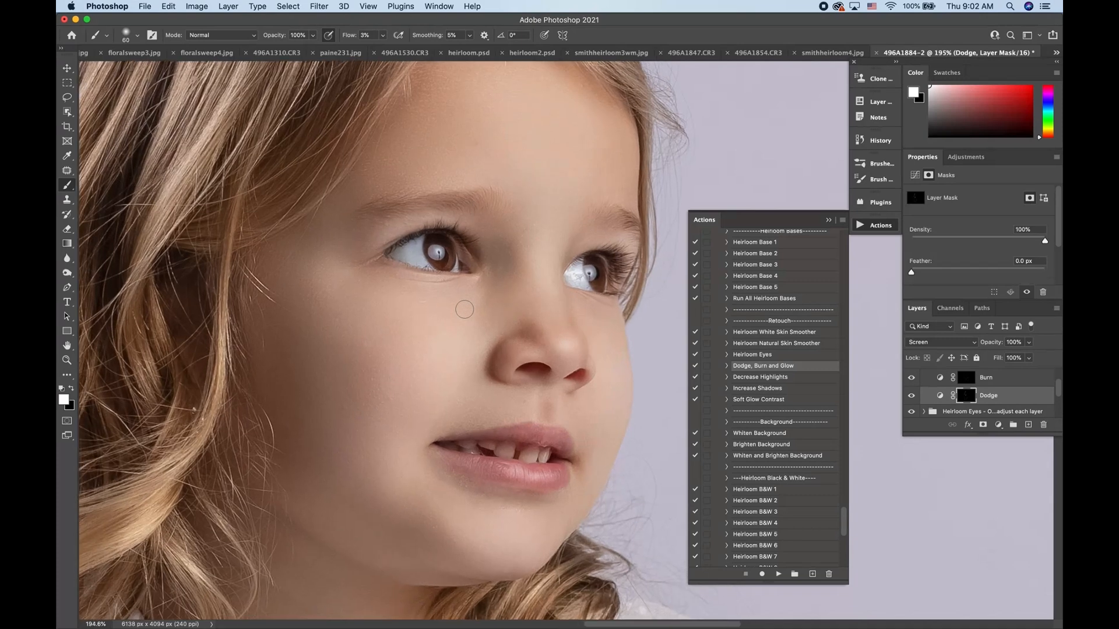
# Collapse the Dodge, Burn and Glow group and toggle its visibility to compare the portrait with and without it
pyautogui.scroll(-3, 464, 309)
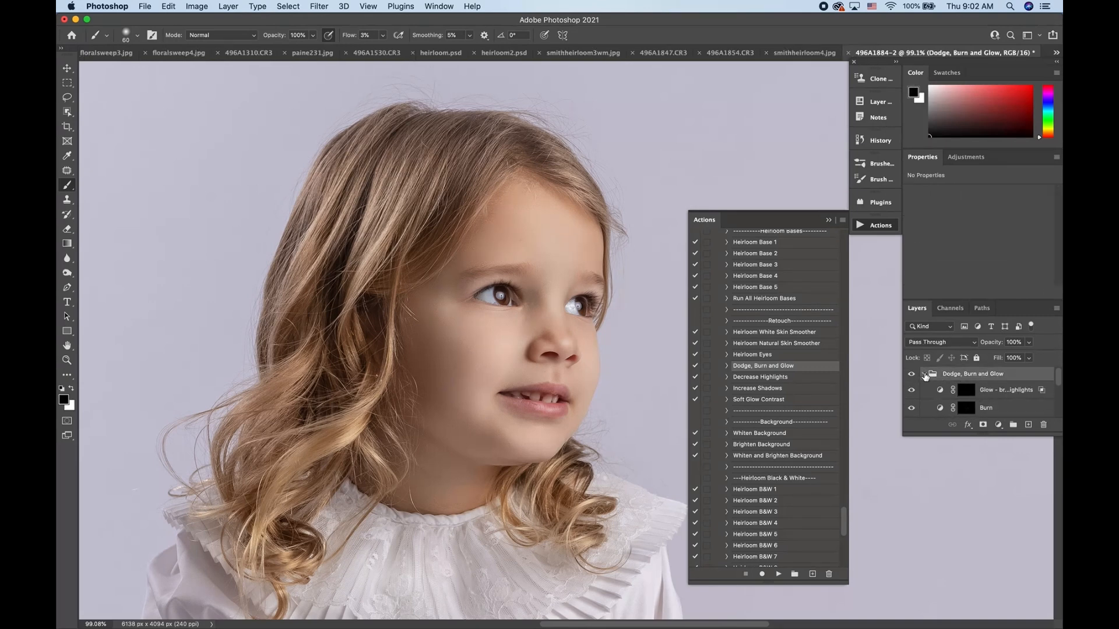
pyautogui.click(923, 373)
pyautogui.click(912, 375)
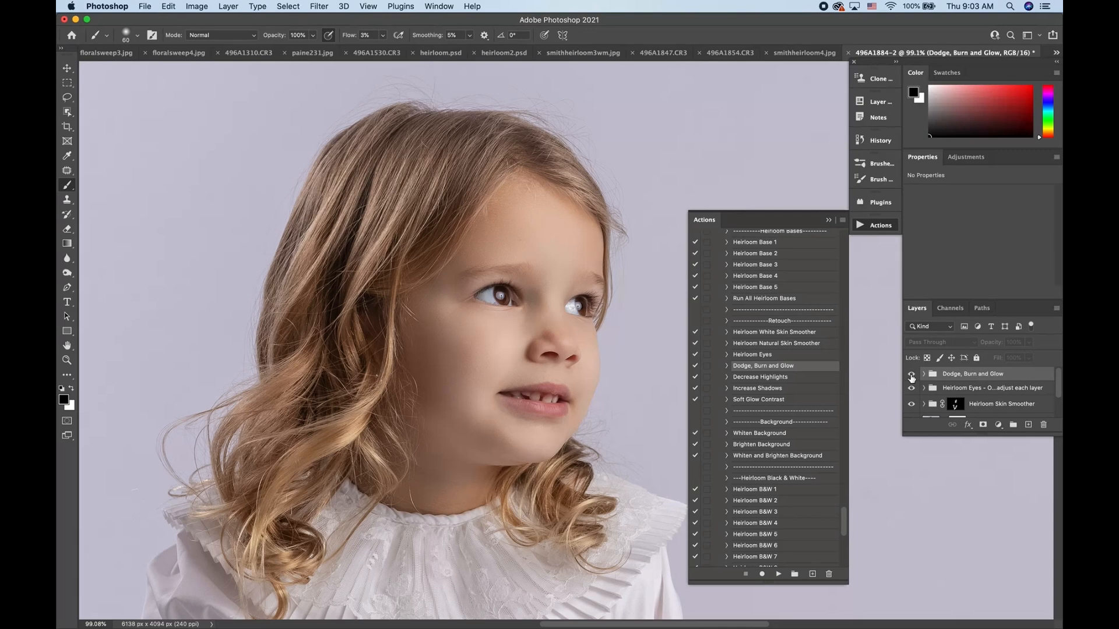
pyautogui.click(912, 375)
pyautogui.click(911, 375)
pyautogui.click(911, 376)
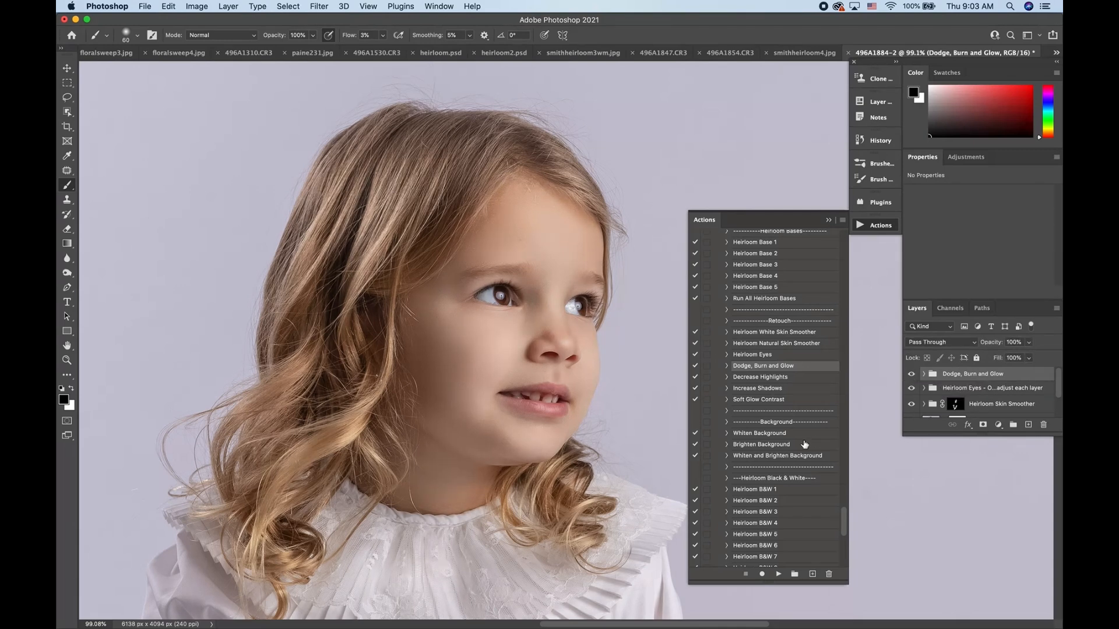
# Run the Decrease Highlights action above the Dodge, Burn and Glow group and toggle the new group to compare
pyautogui.click(767, 378)
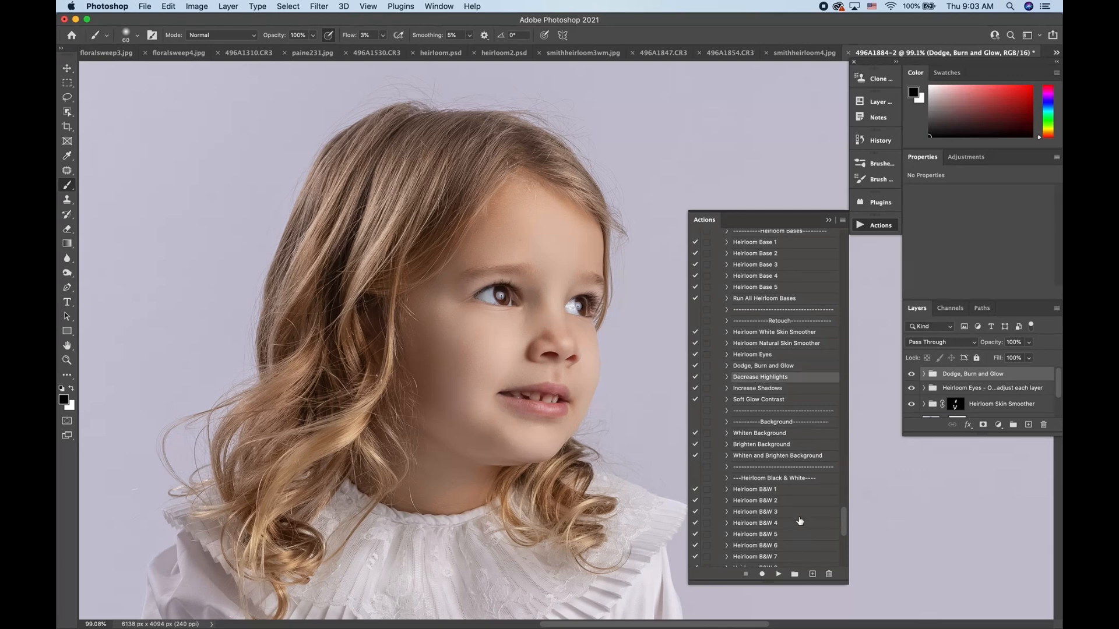
pyautogui.scroll(-1, 800, 520)
pyautogui.scroll(-3, 453, 538)
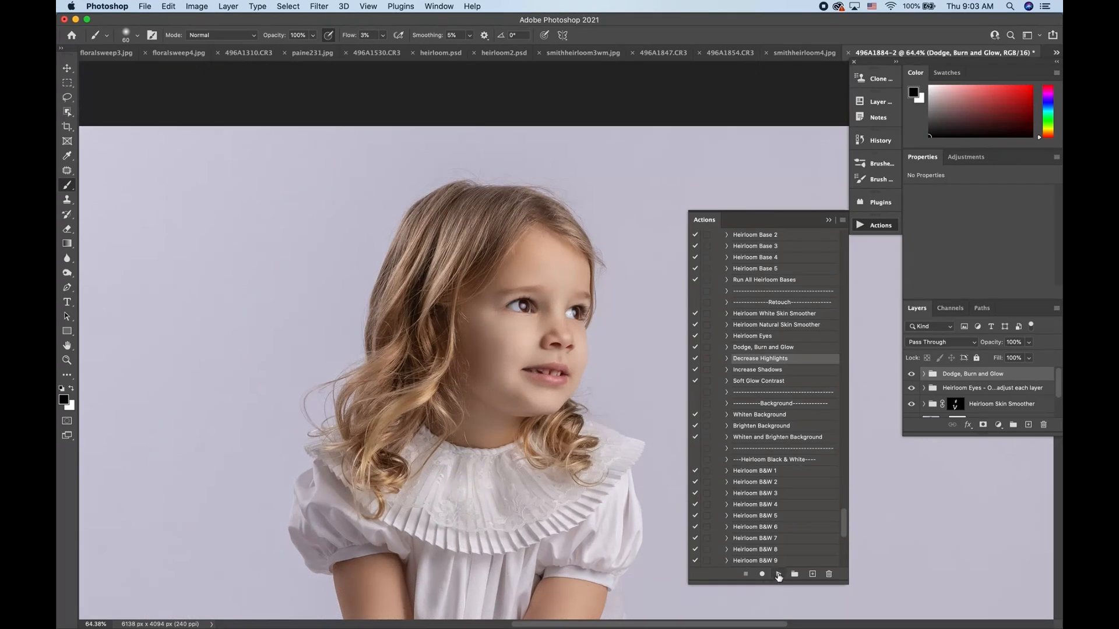
pyautogui.click(778, 575)
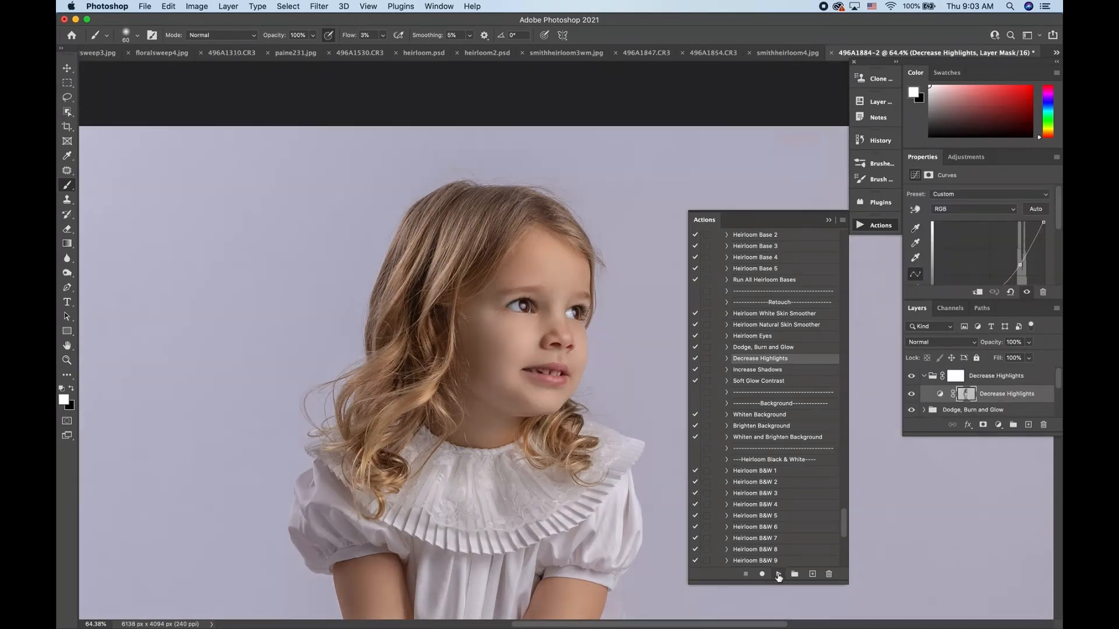
pyautogui.click(920, 377)
pyautogui.click(912, 376)
pyautogui.click(912, 376)
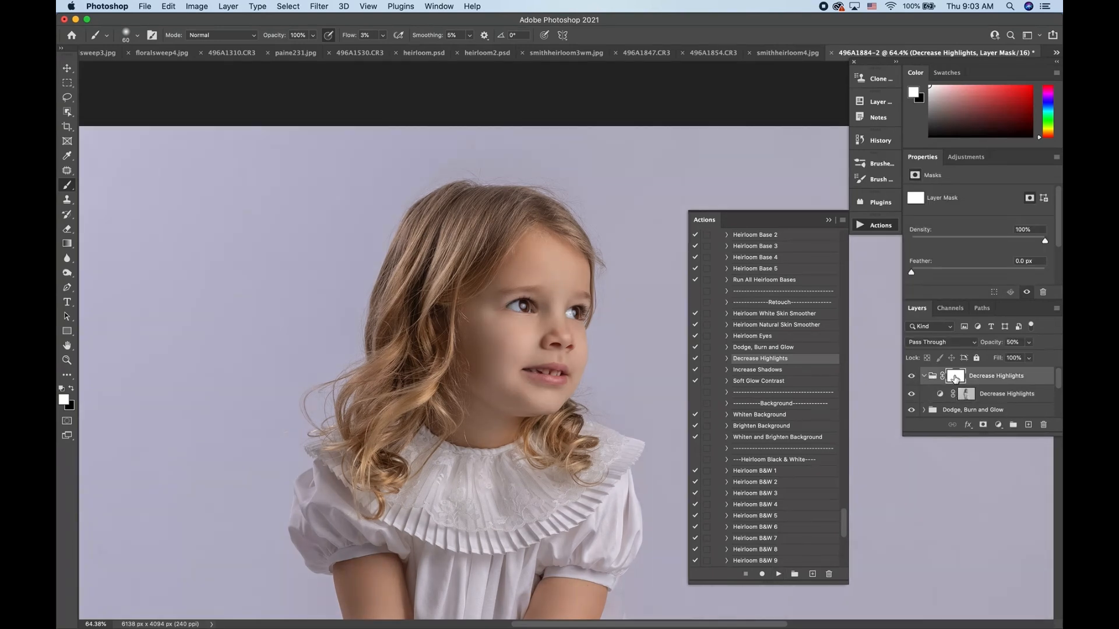
# Invert the Decrease Highlights group mask, set the brush flow to 100%, and paint the effect onto the cheek beside the nose
pyautogui.press('super+i')
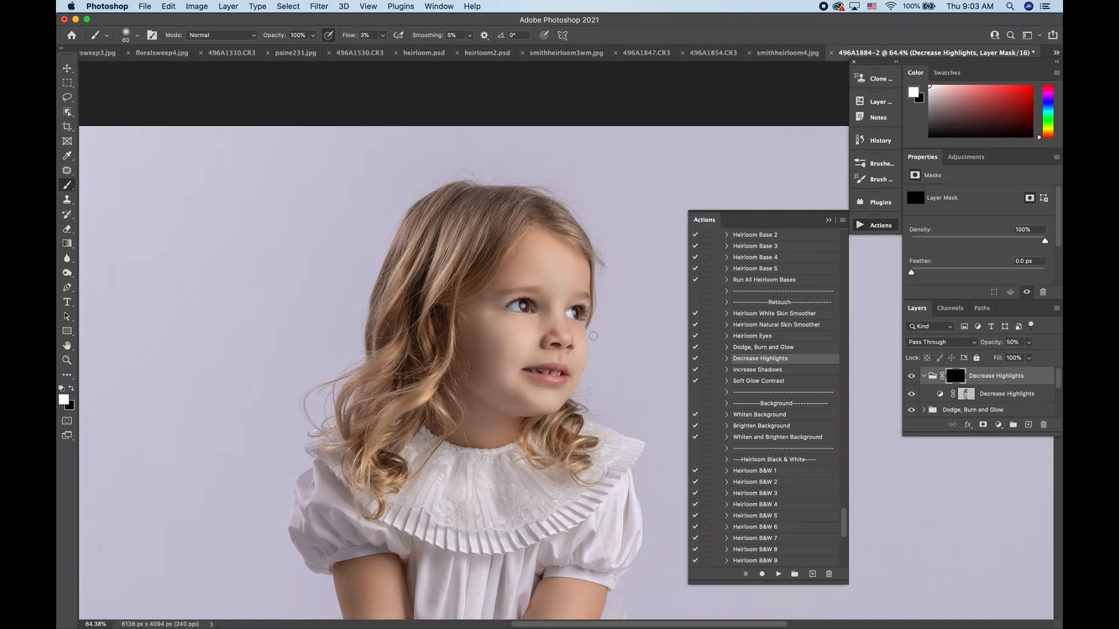
pyautogui.scroll(3, 593, 337)
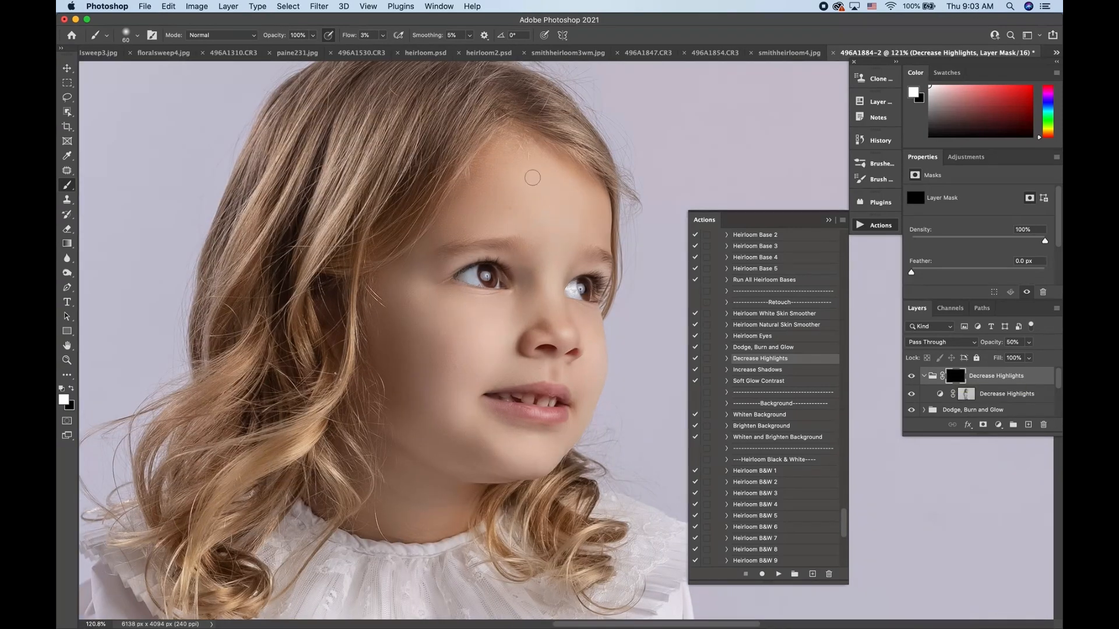
pyautogui.click(383, 35)
pyautogui.click(434, 49)
pyautogui.moveTo(586, 353)
pyautogui.mouseDown()
pyautogui.moveTo(578, 313)
pyautogui.moveTo(590, 317)
pyautogui.moveTo(597, 351)
pyautogui.moveTo(590, 384)
pyautogui.moveTo(579, 376)
pyautogui.moveTo(595, 365)
pyautogui.moveTo(593, 402)
pyautogui.moveTo(573, 431)
pyautogui.moveTo(588, 389)
pyautogui.moveTo(577, 366)
pyautogui.mouseUp()
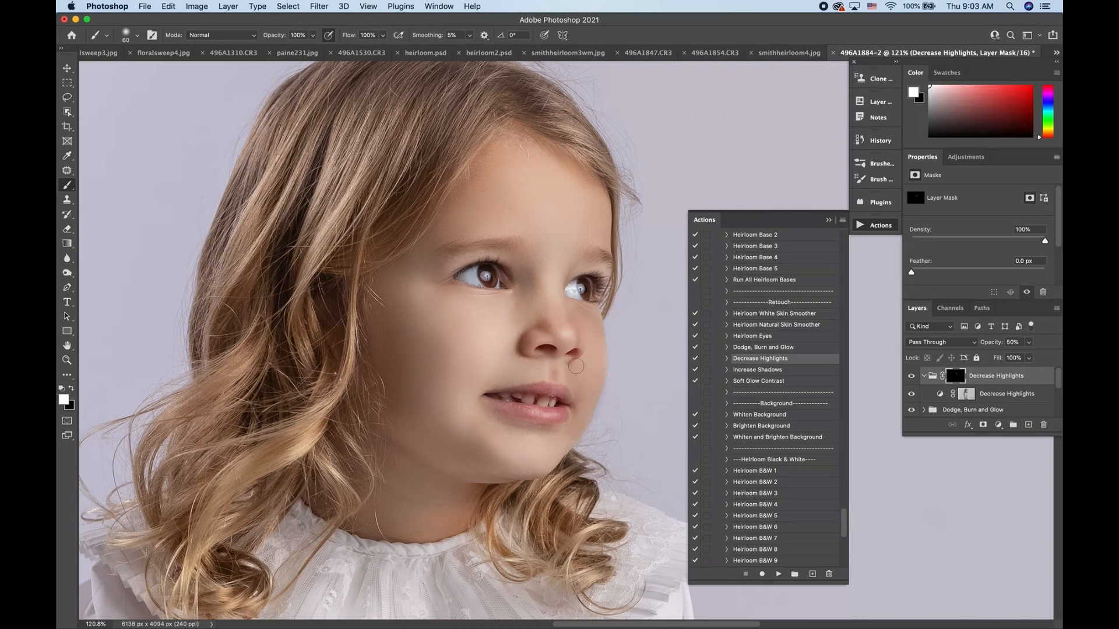
# Lower the Decrease Highlights group's opacity to 7%, toggling its visibility to judge the strength
pyautogui.moveTo(1029, 342); pyautogui.dragTo(1012, 369)
pyautogui.click(911, 376)
pyautogui.click(910, 377)
pyautogui.click(909, 377)
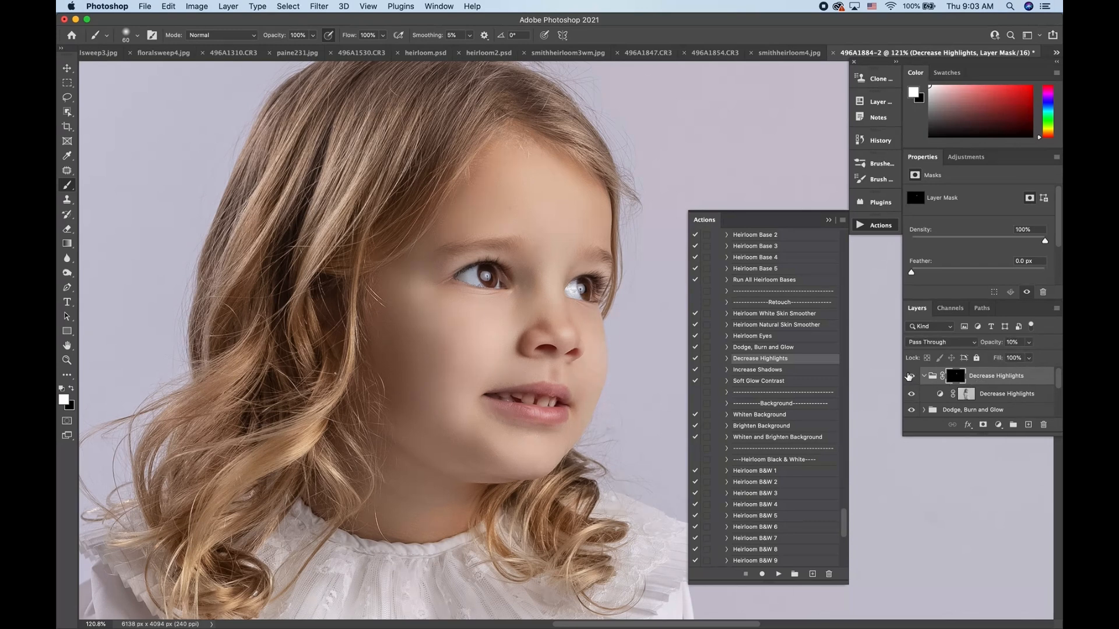
pyautogui.click(1030, 343)
pyautogui.moveTo(1009, 357); pyautogui.dragTo(1009, 359)
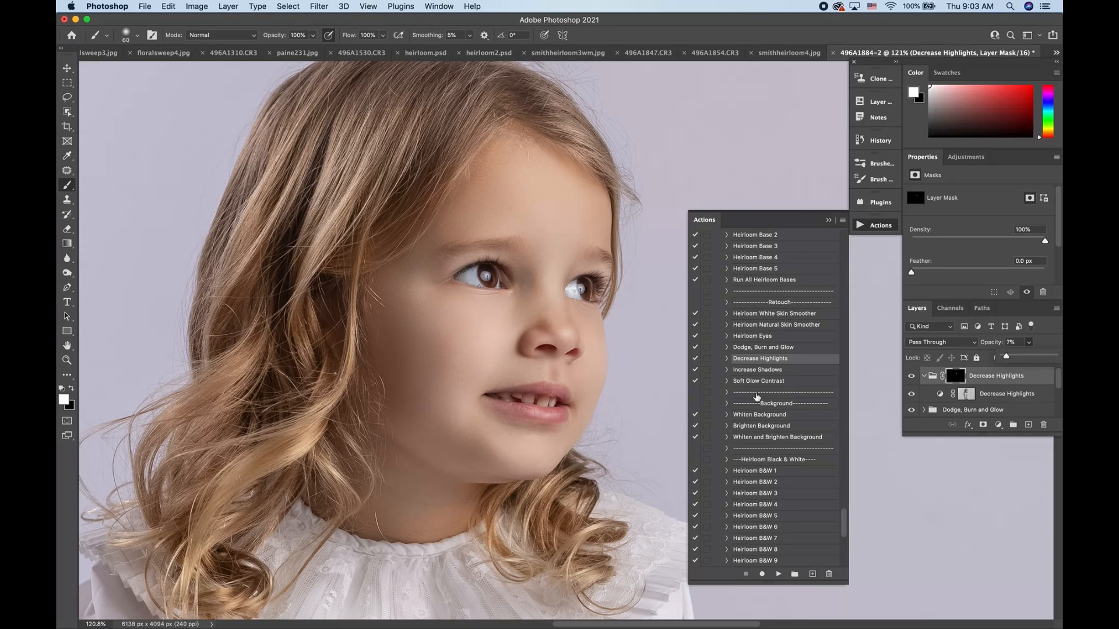
# Collapse the Decrease Highlights group, run the Soft Glow Contrast action, and toggle the new group to compare
pyautogui.click(768, 381)
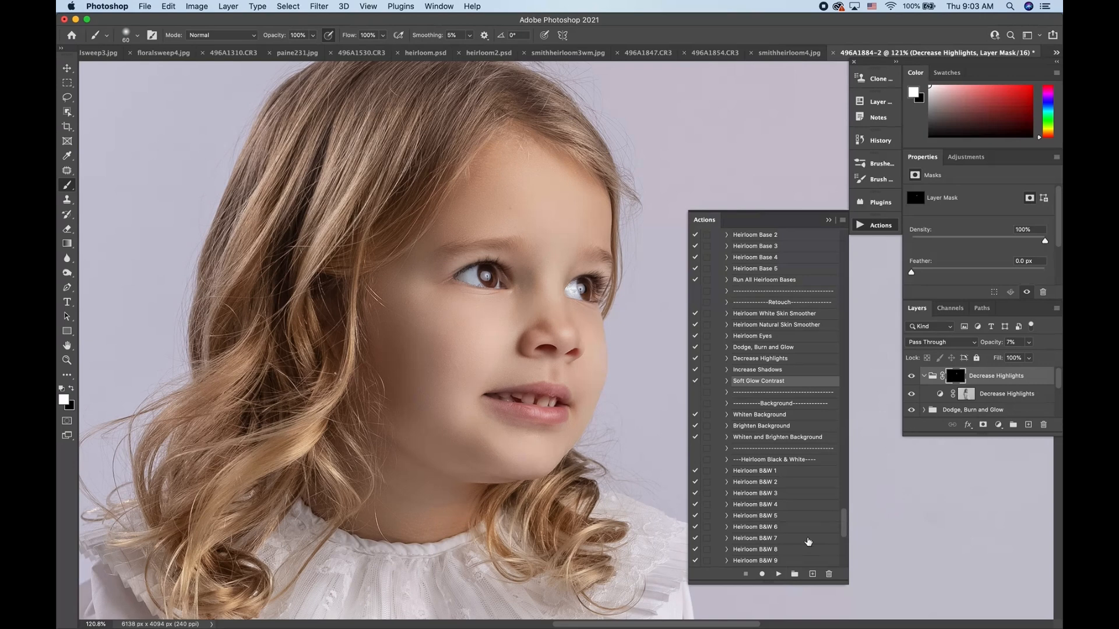
pyautogui.click(924, 376)
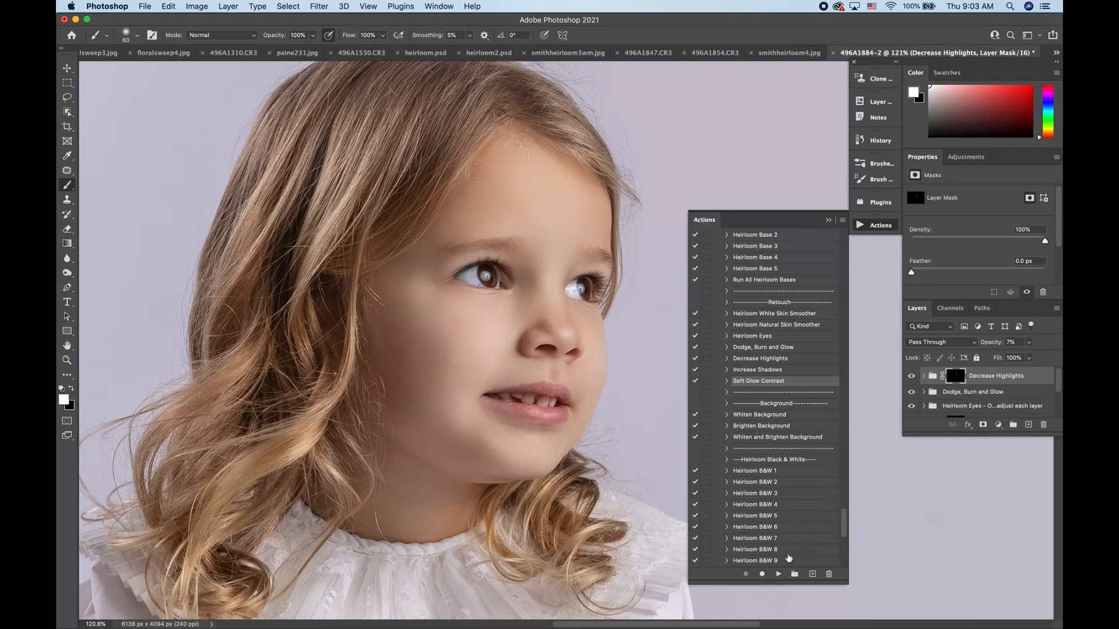
pyautogui.click(777, 574)
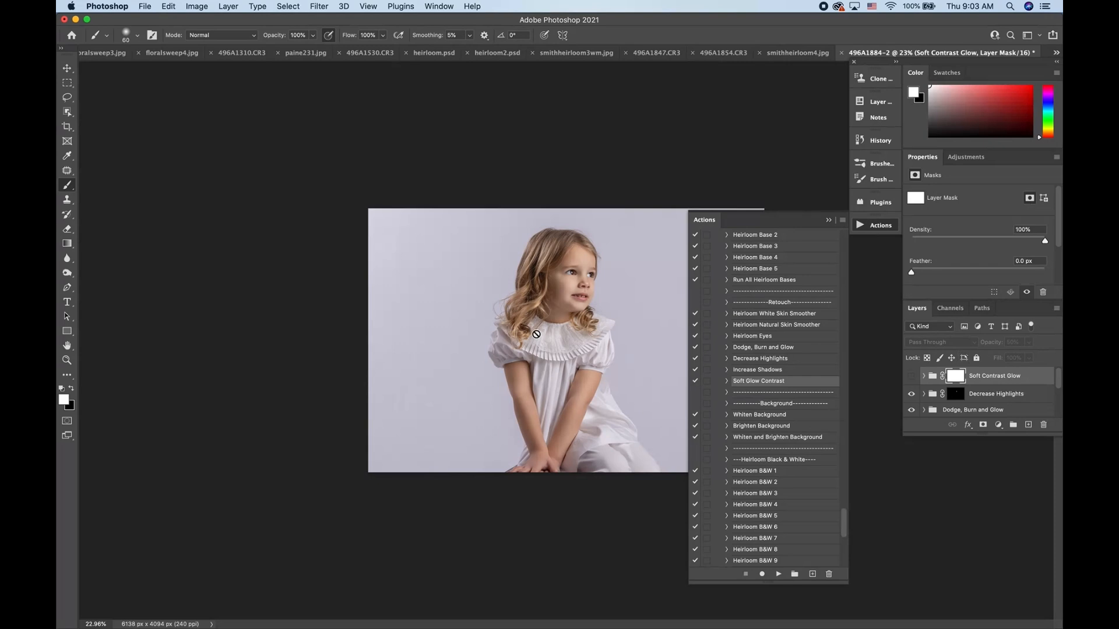
pyautogui.click(912, 377)
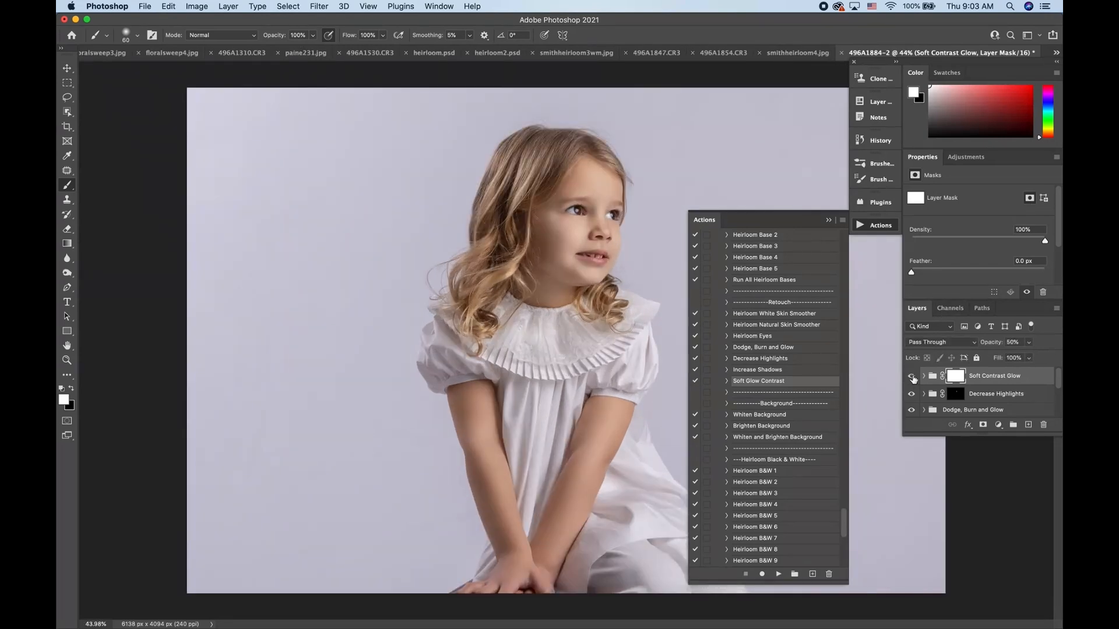
pyautogui.click(912, 377)
pyautogui.click(911, 376)
pyautogui.click(912, 377)
pyautogui.click(912, 377)
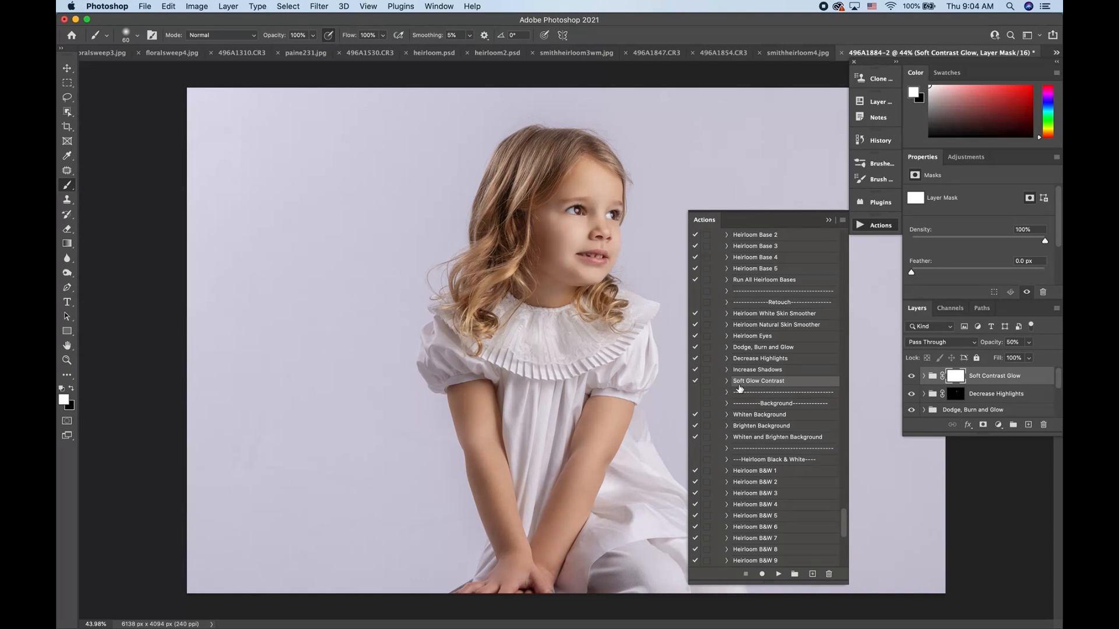
# Run the Whiten Background action and toggle its layer's visibility to compare the backdrop colour
pyautogui.scroll(-2, 789, 415)
pyautogui.scroll(-3, 790, 414)
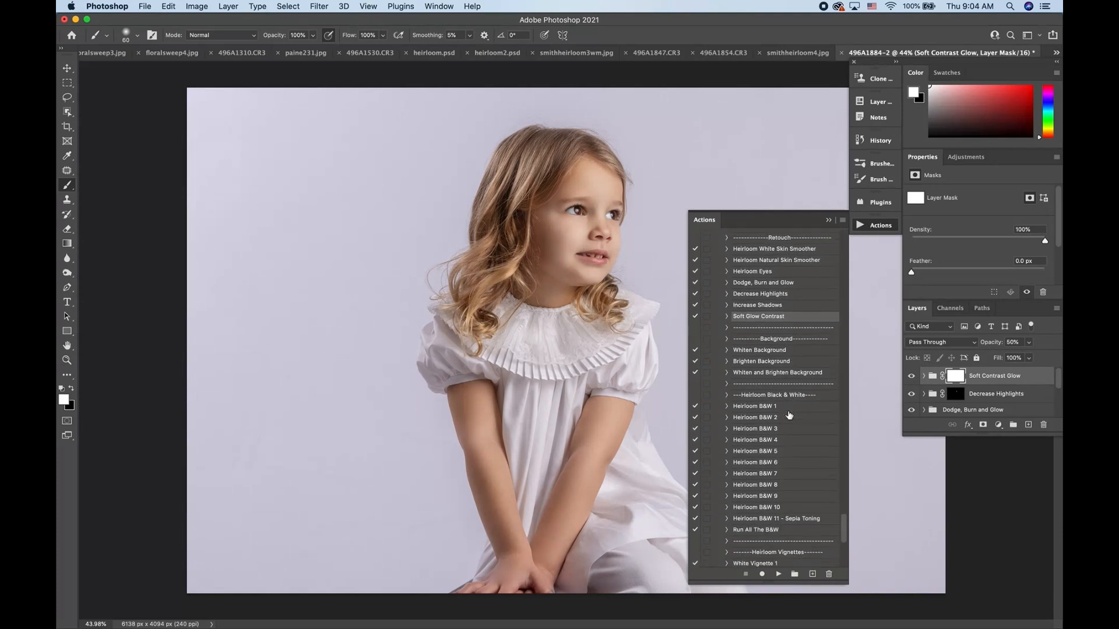
pyautogui.click(757, 353)
pyautogui.click(779, 574)
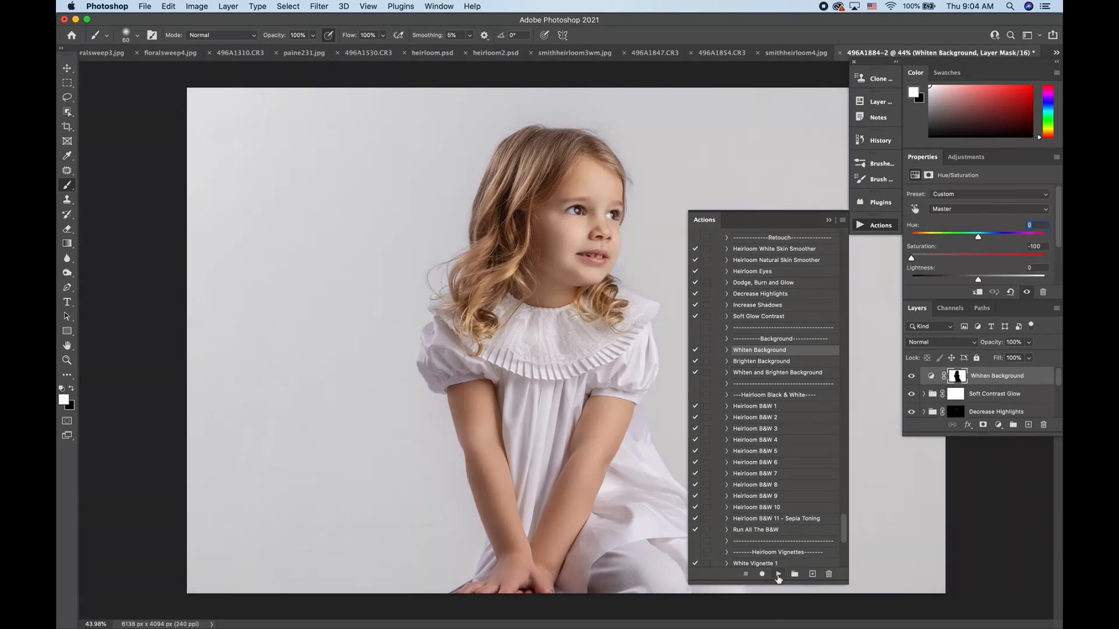
pyautogui.click(911, 376)
pyautogui.click(911, 377)
pyautogui.click(911, 376)
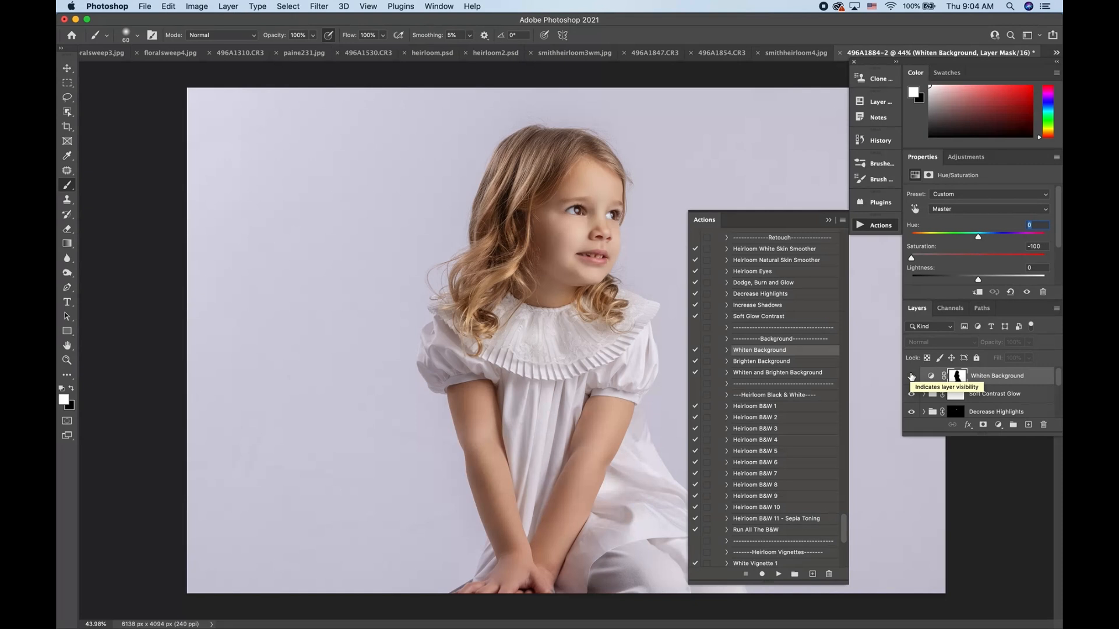
pyautogui.click(911, 376)
pyautogui.click(911, 377)
pyautogui.click(911, 377)
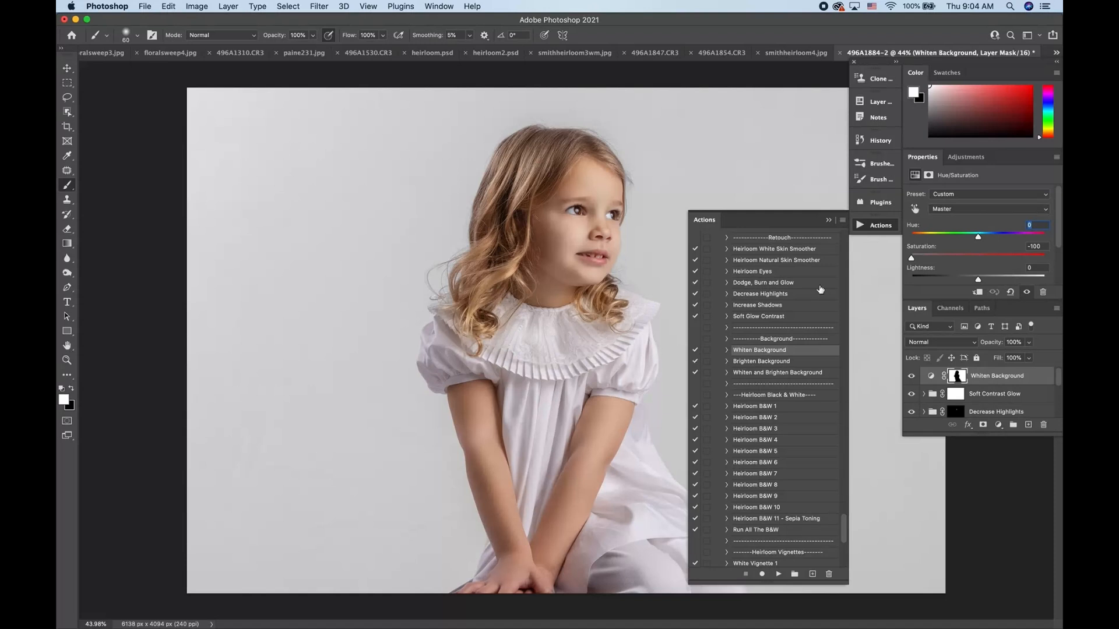
# Run the Brighten Background action, lower its layer's opacity to 24%, and toggle the layer to compare
pyautogui.click(773, 362)
pyautogui.click(778, 574)
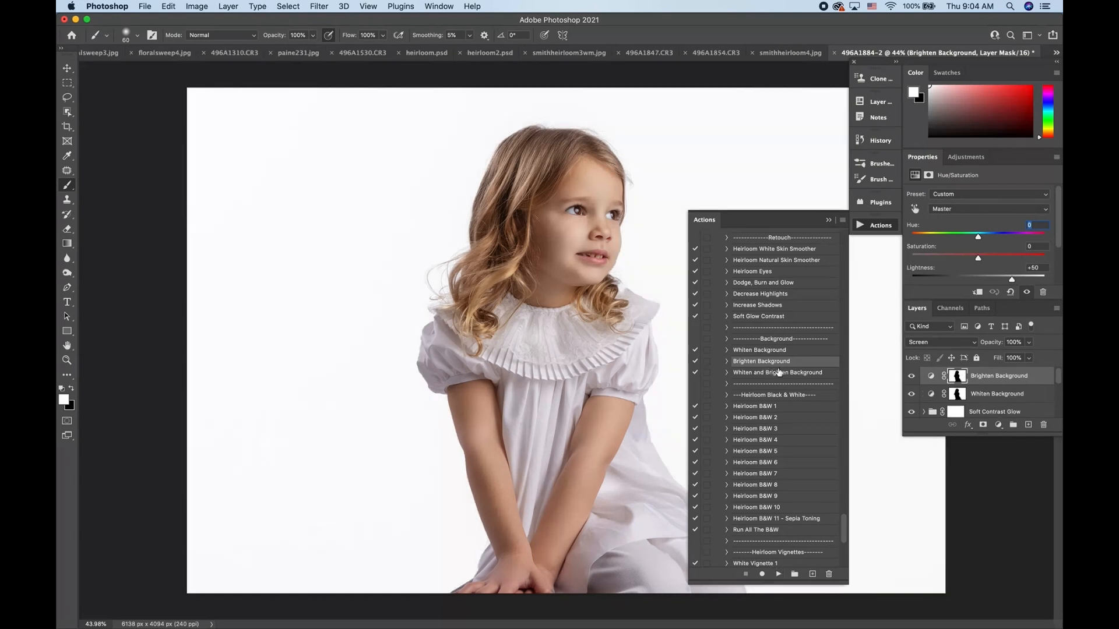
pyautogui.moveTo(1029, 344); pyautogui.dragTo(991, 371)
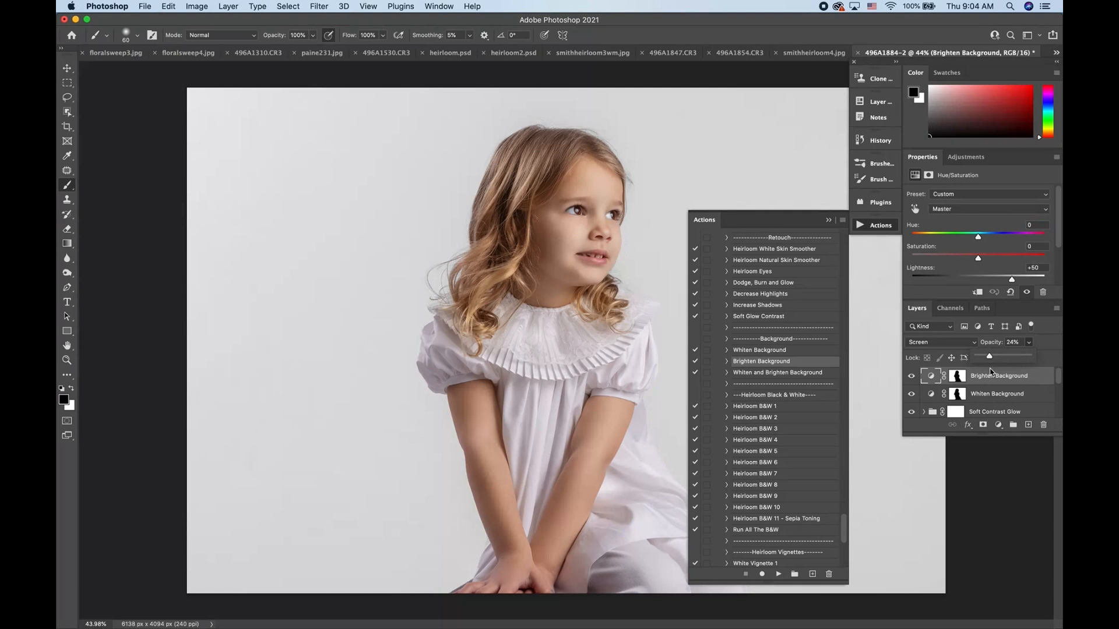
pyautogui.click(911, 376)
pyautogui.click(911, 376)
# Reduce the Brighten Background layer's opacity to 8% and toggle its visibility to check the result
pyautogui.moveTo(1029, 344); pyautogui.dragTo(1006, 358)
pyautogui.click(912, 377)
pyautogui.click(912, 377)
pyautogui.click(912, 377)
pyautogui.click(912, 378)
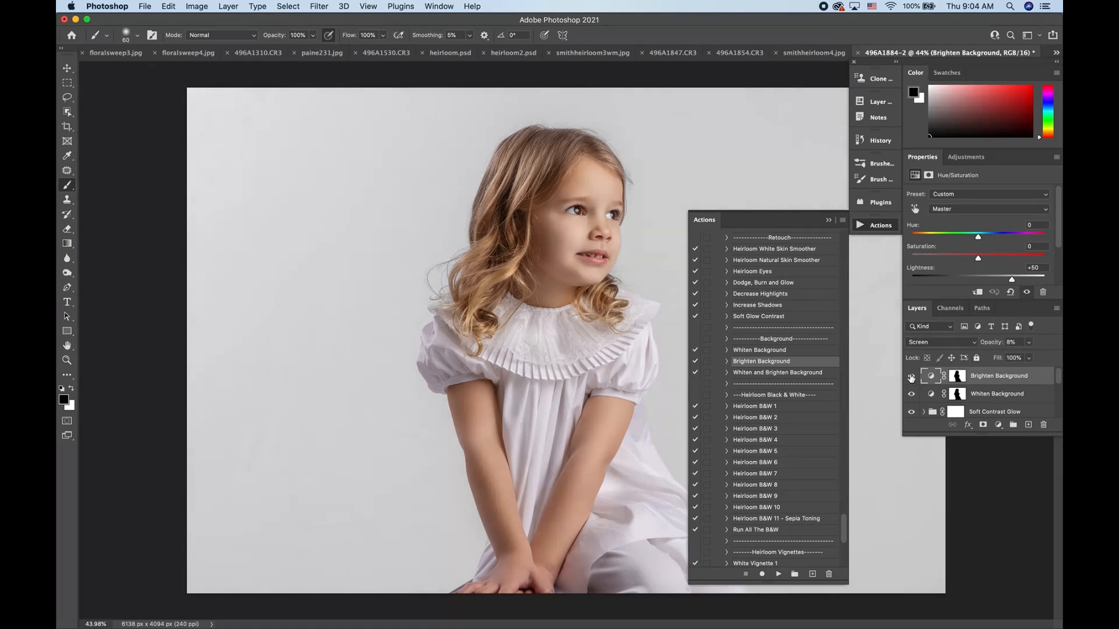
pyautogui.scroll(-4, 749, 422)
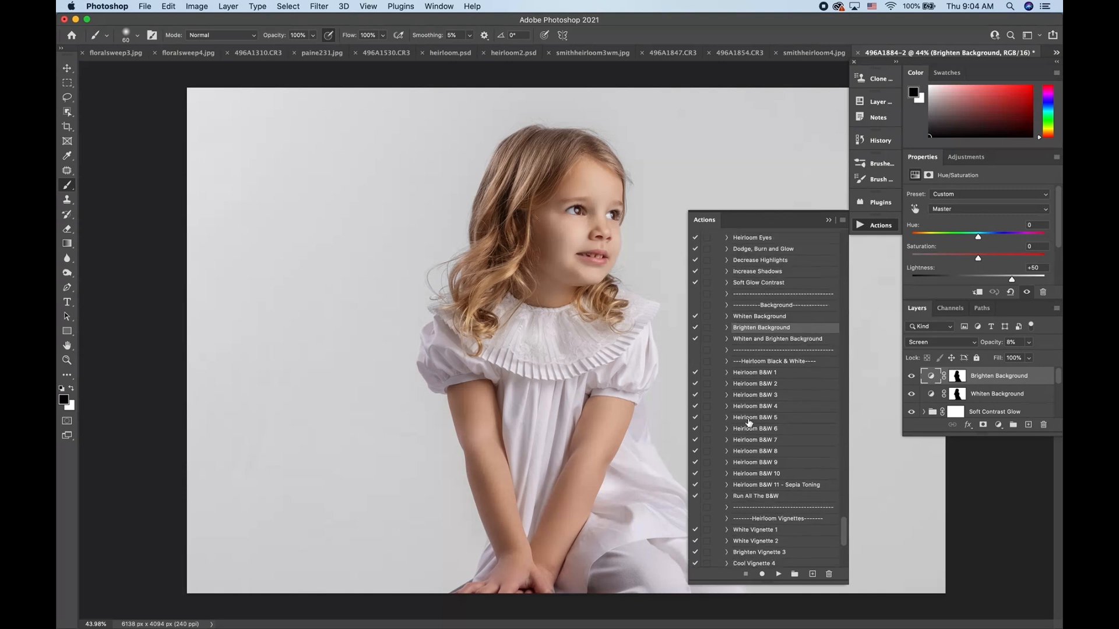
# Run the Run All The B&W action and expand the resulting Heirloom B&W group to view its layers
pyautogui.scroll(-5, 749, 422)
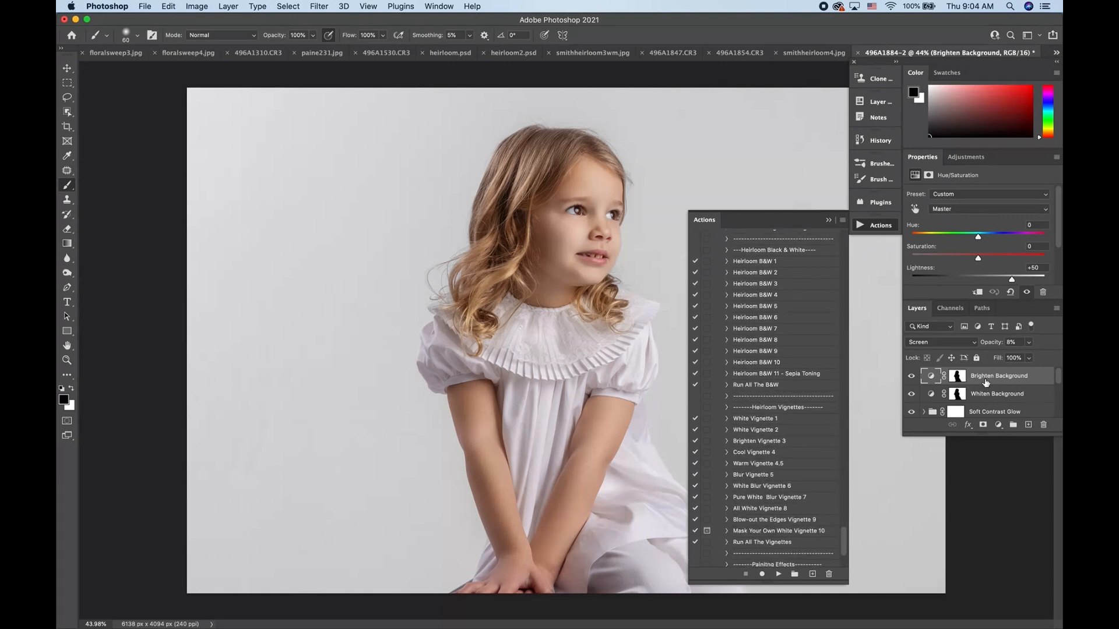
pyautogui.click(760, 386)
pyautogui.moveTo(812, 625)
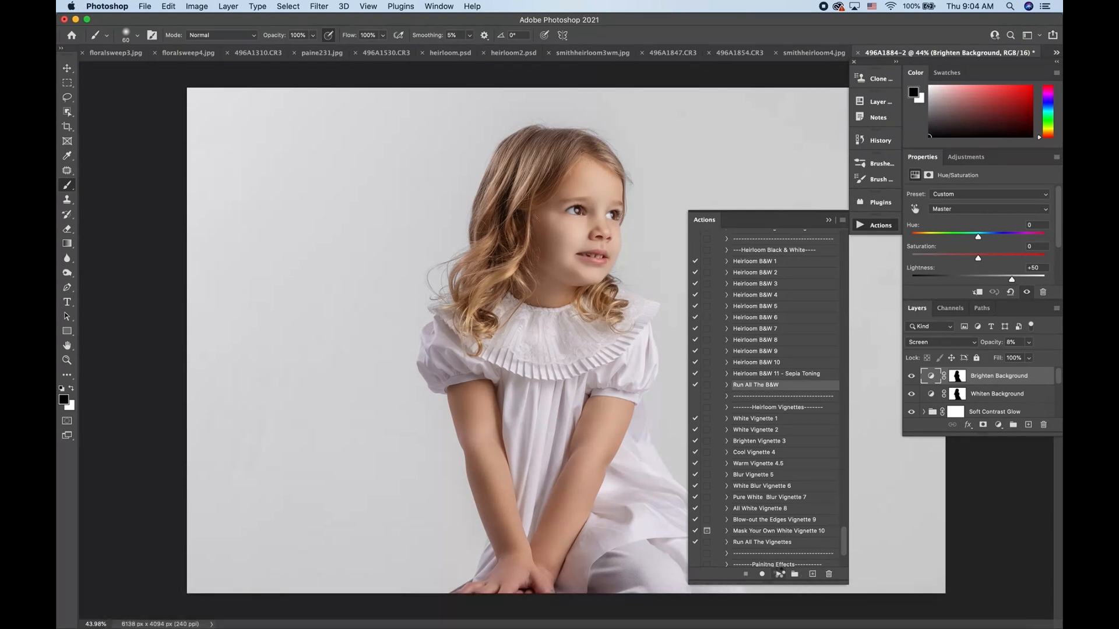
pyautogui.click(778, 574)
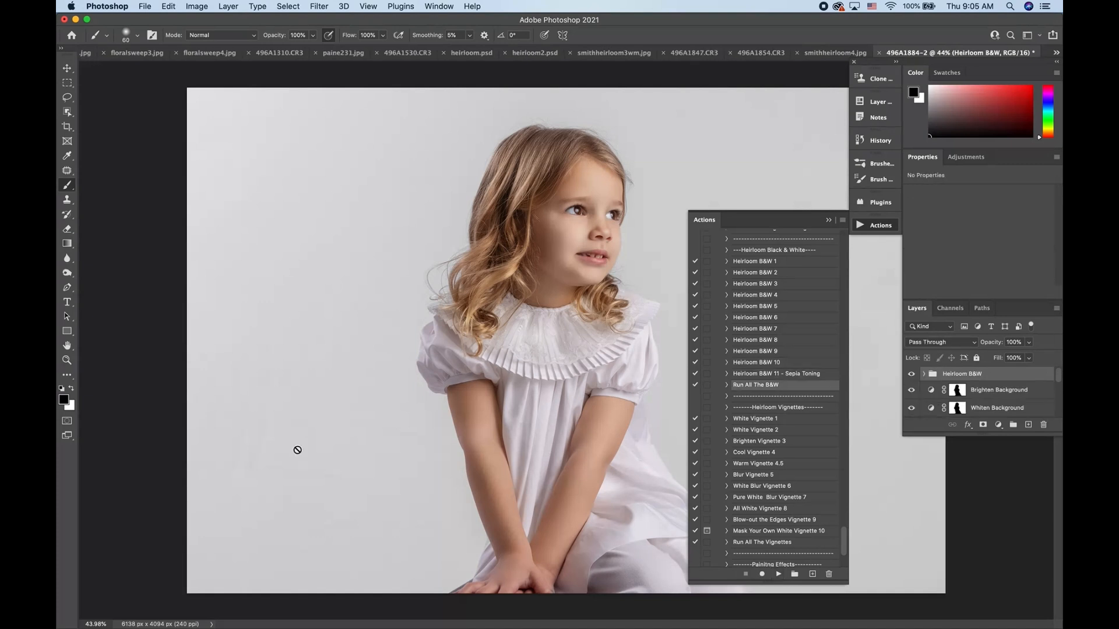
pyautogui.click(923, 374)
pyautogui.scroll(-2, 1018, 399)
pyautogui.scroll(3, 1018, 400)
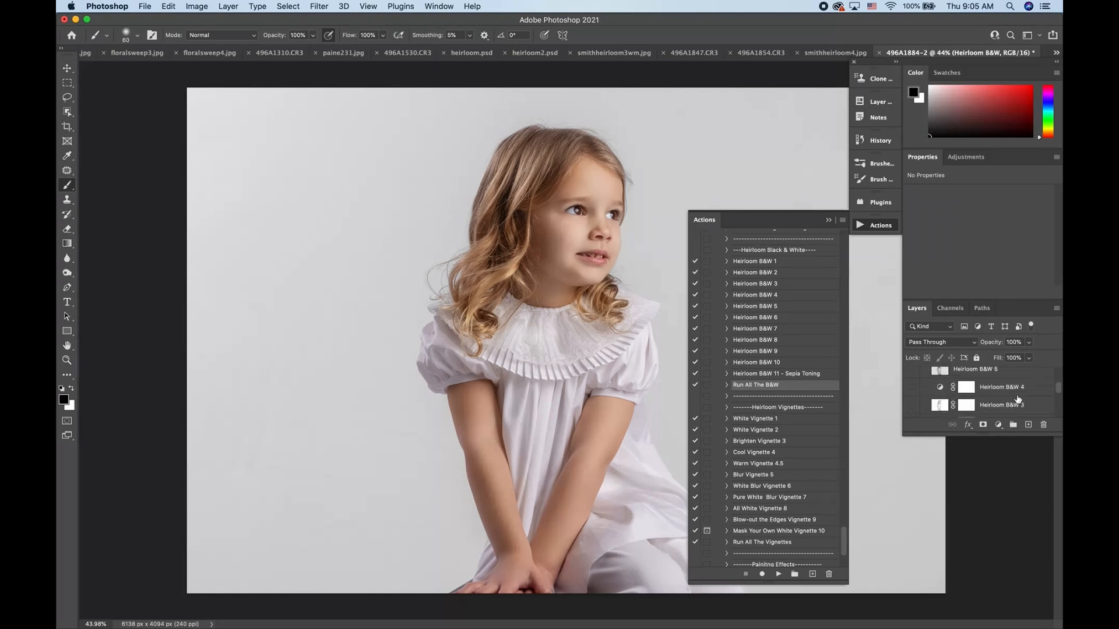
pyautogui.scroll(1, 1018, 399)
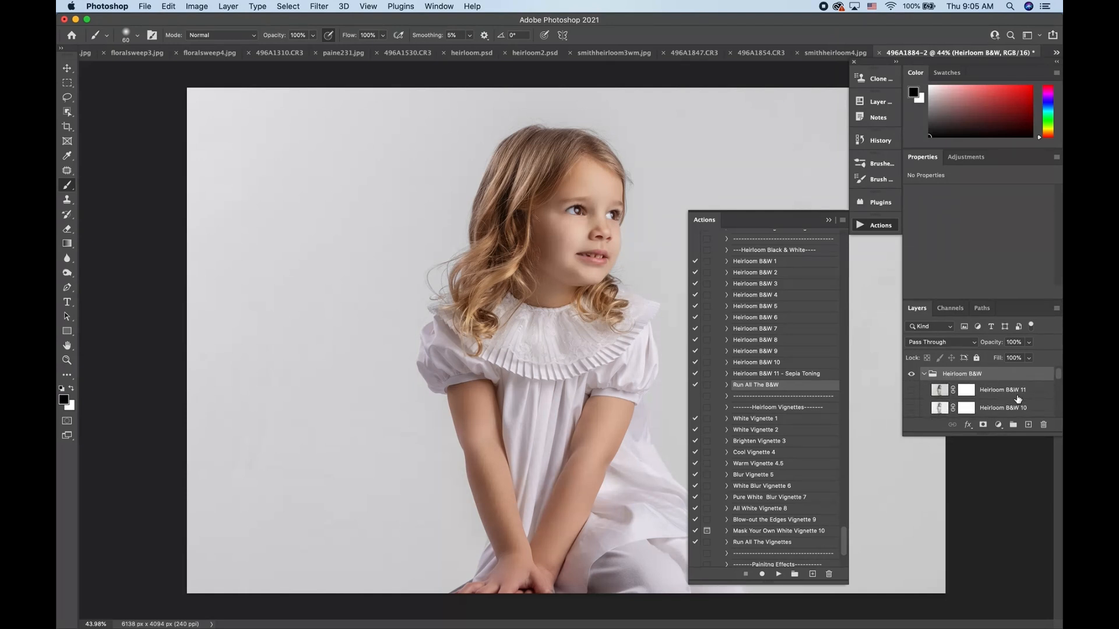
# Preview the Heirloom B&W 11, 10 and 9 conversions one at a time by toggling each layer's visibility
pyautogui.click(912, 391)
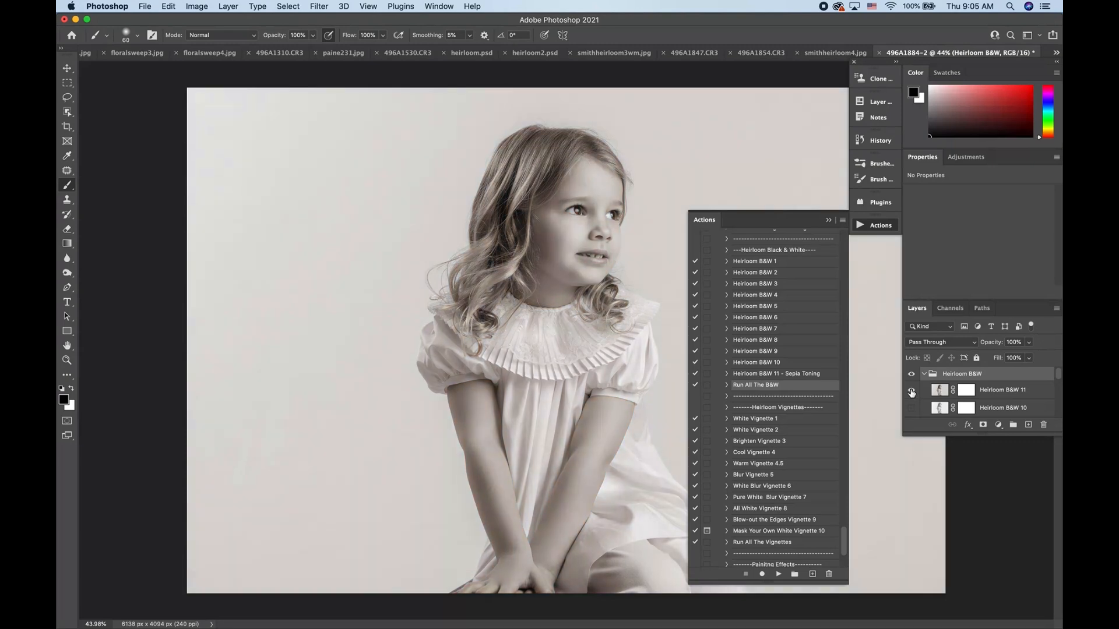
pyautogui.click(912, 391)
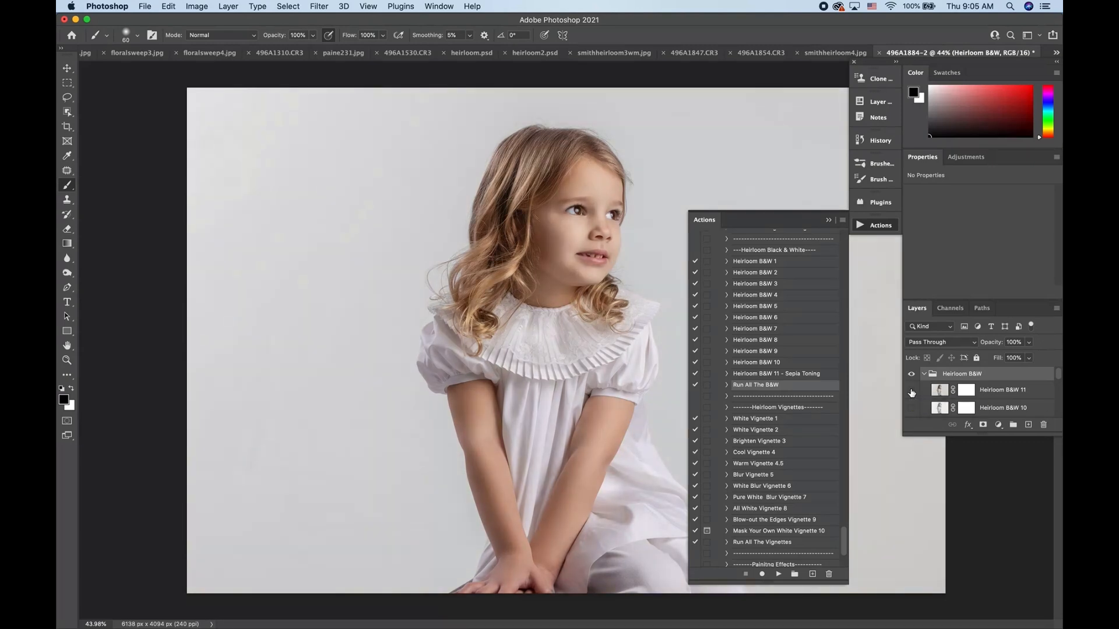
pyautogui.scroll(-1, 912, 393)
pyautogui.click(912, 392)
pyautogui.click(912, 393)
pyautogui.scroll(-1, 912, 395)
pyautogui.click(912, 388)
pyautogui.click(912, 392)
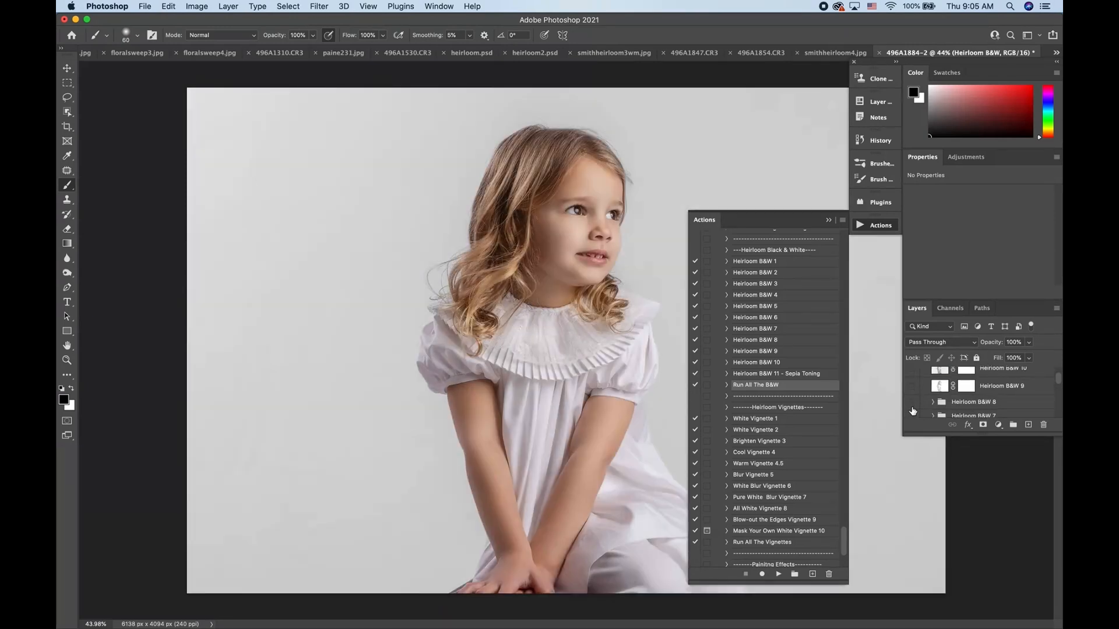
# Preview the Heirloom B&W 8, 7 and 6 conversions in turn, showing and hiding each group
pyautogui.click(911, 404)
pyautogui.click(912, 404)
pyautogui.scroll(-2, 911, 402)
pyautogui.click(912, 389)
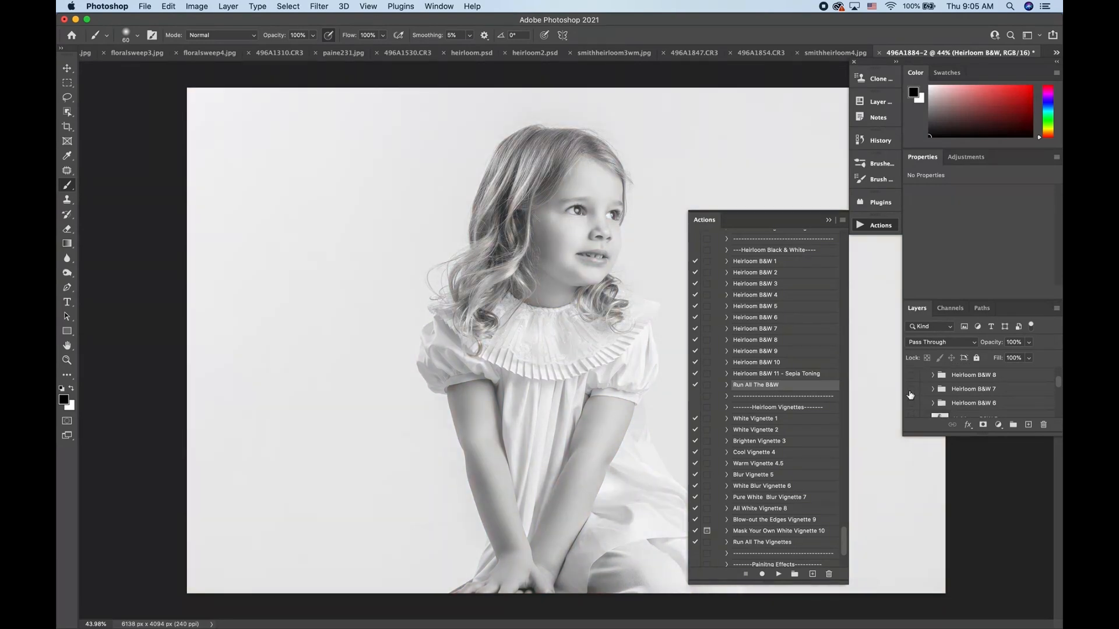
pyautogui.click(911, 391)
pyautogui.scroll(-1, 911, 392)
pyautogui.click(911, 389)
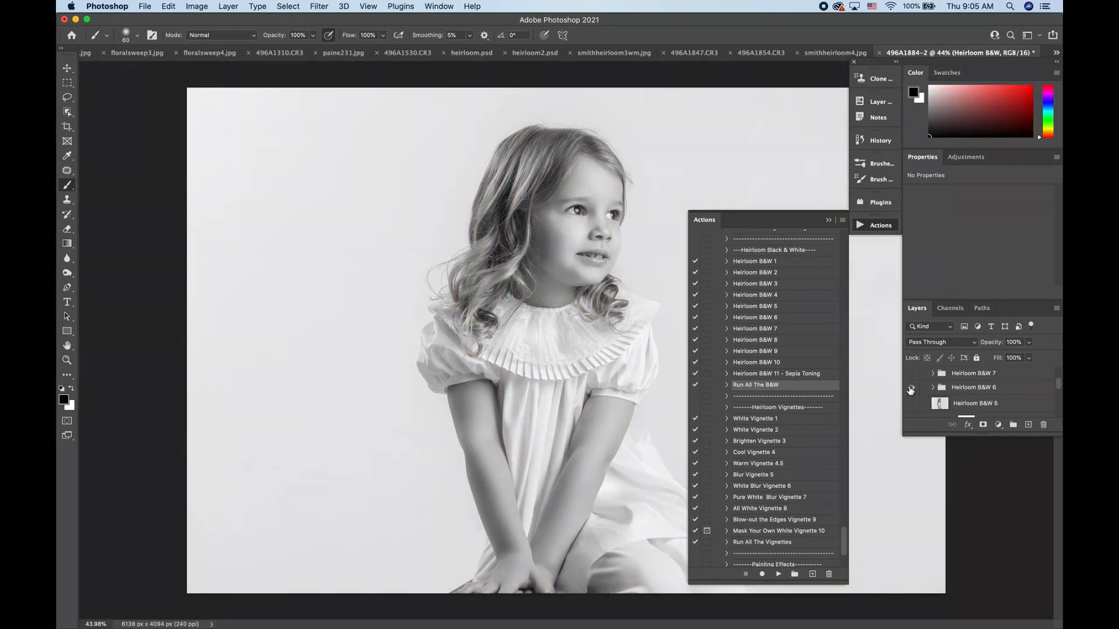
pyautogui.click(911, 387)
# Preview the Heirloom B&W 5, 4 and 3 conversions by showing and hiding each layer in turn
pyautogui.scroll(-1, 911, 391)
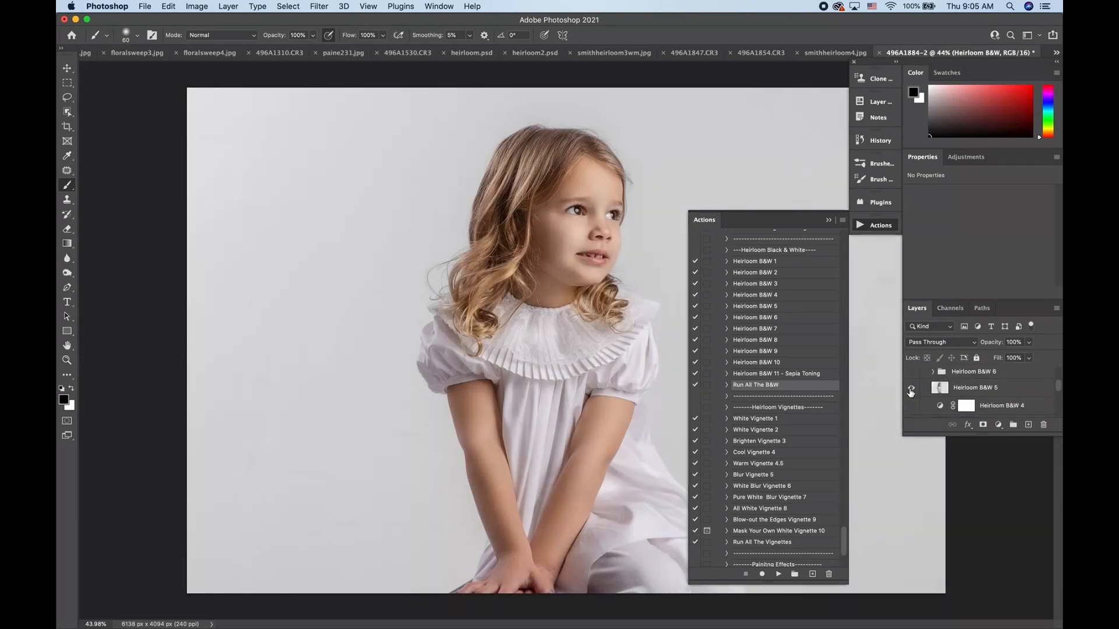
pyautogui.click(911, 388)
pyautogui.click(911, 391)
pyautogui.scroll(-1, 911, 392)
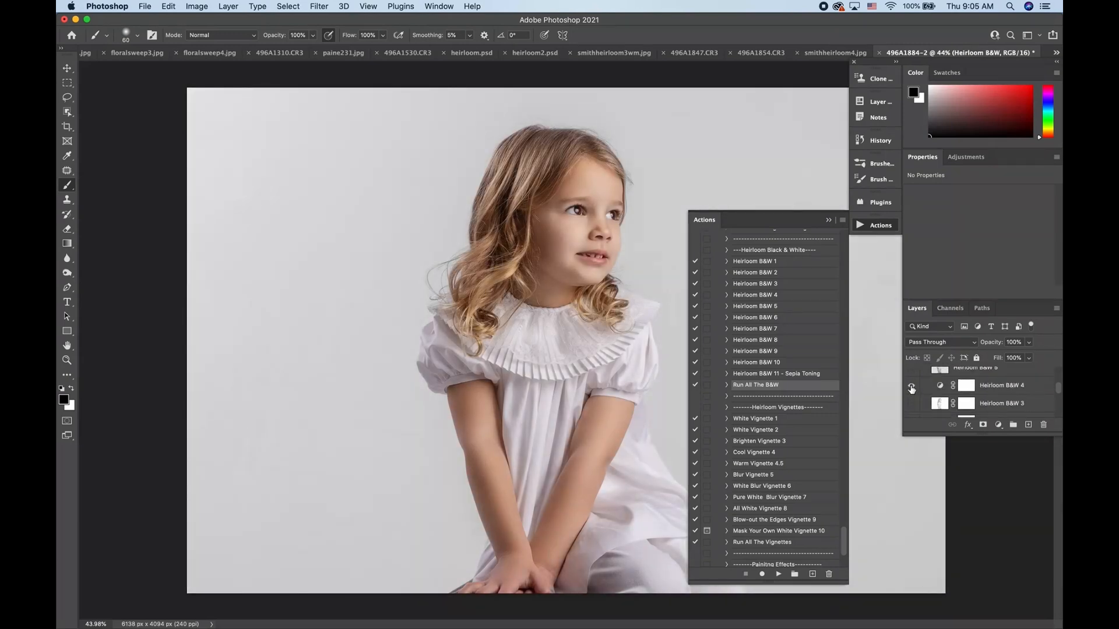
pyautogui.click(912, 389)
pyautogui.scroll(-1, 911, 389)
pyautogui.click(912, 388)
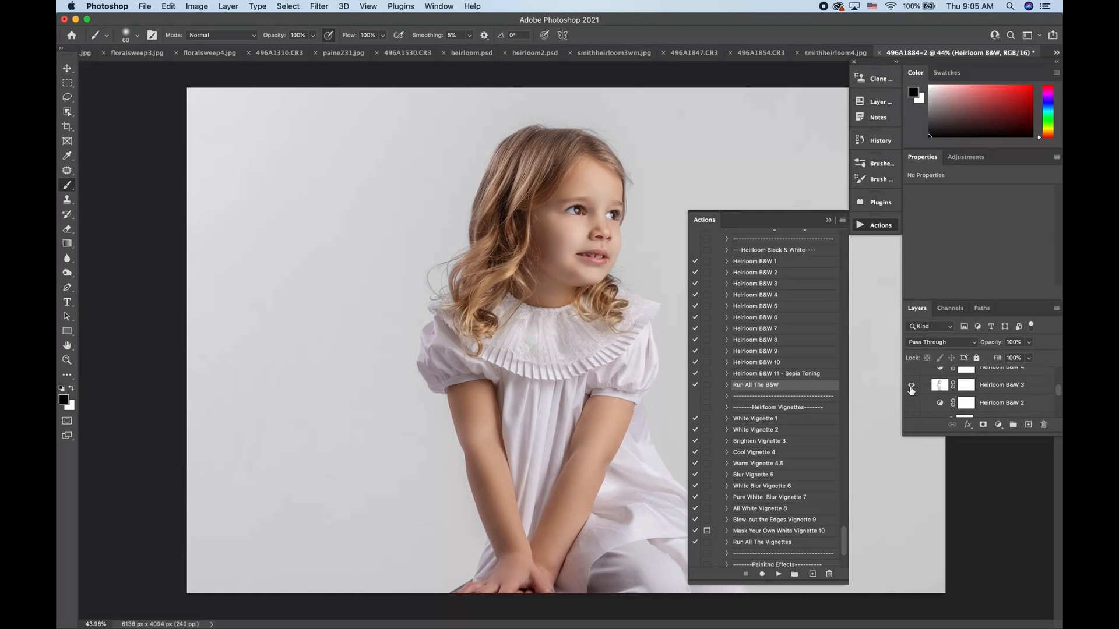
pyautogui.click(911, 390)
# Preview the Heirloom B&W 2 and Heirloom B&W 1 conversions in turn, hiding each one after viewing it
pyautogui.click(911, 404)
pyautogui.scroll(-2, 911, 406)
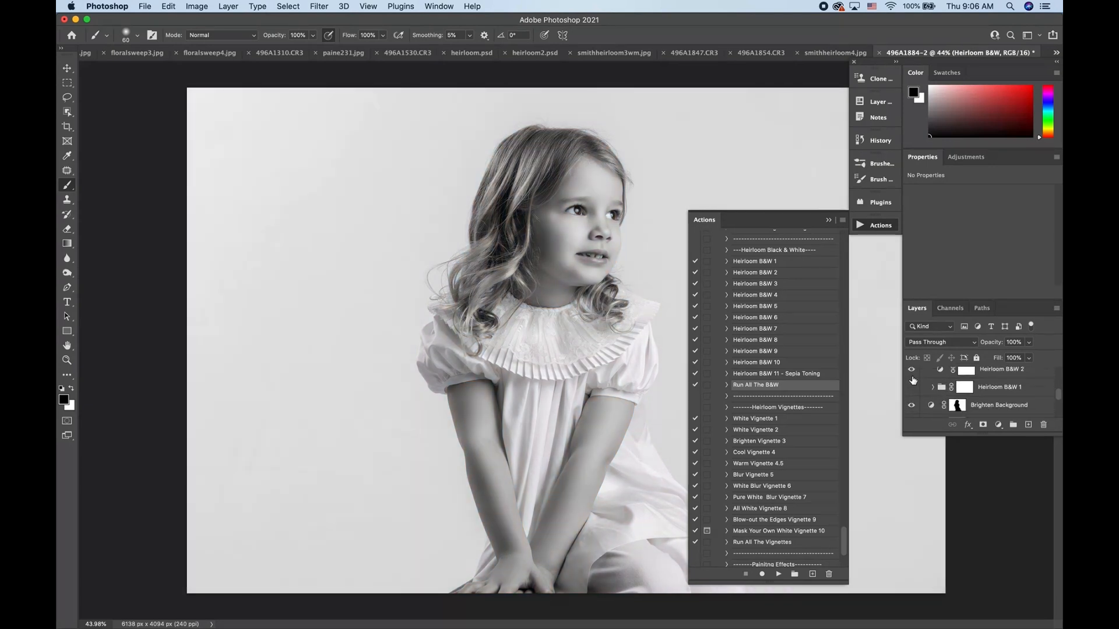
pyautogui.click(913, 370)
pyautogui.click(911, 389)
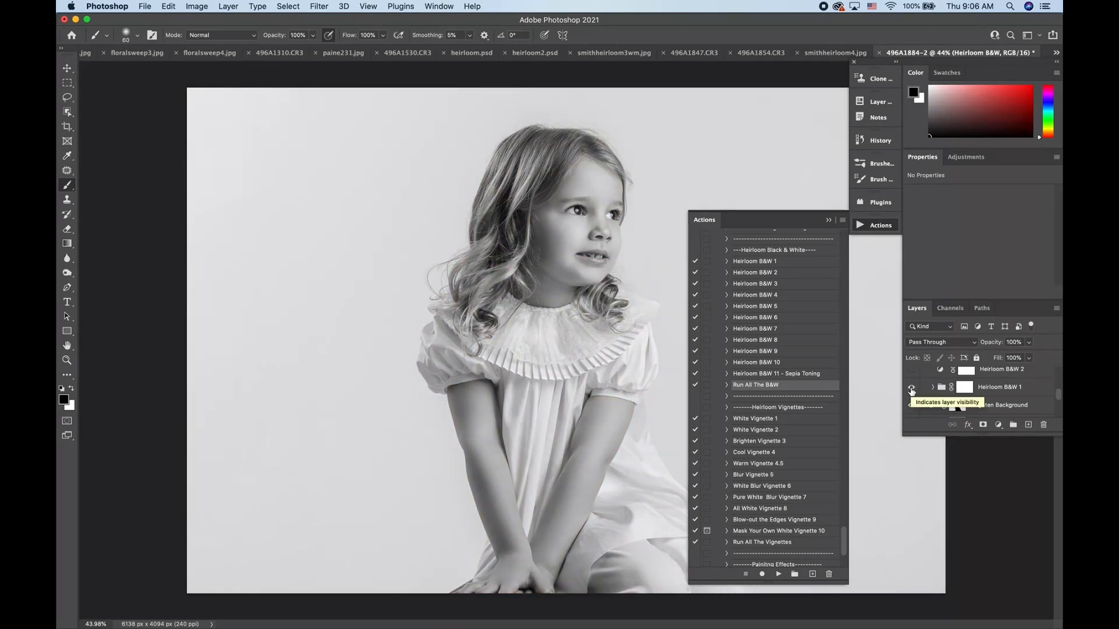
pyautogui.scroll(1, 962, 390)
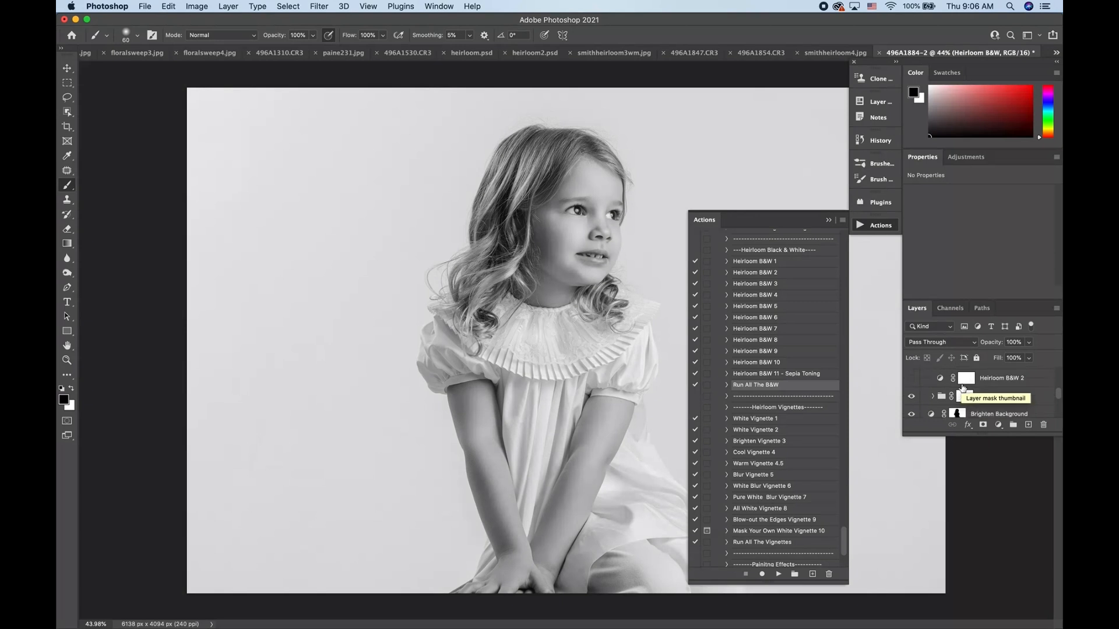
pyautogui.click(911, 397)
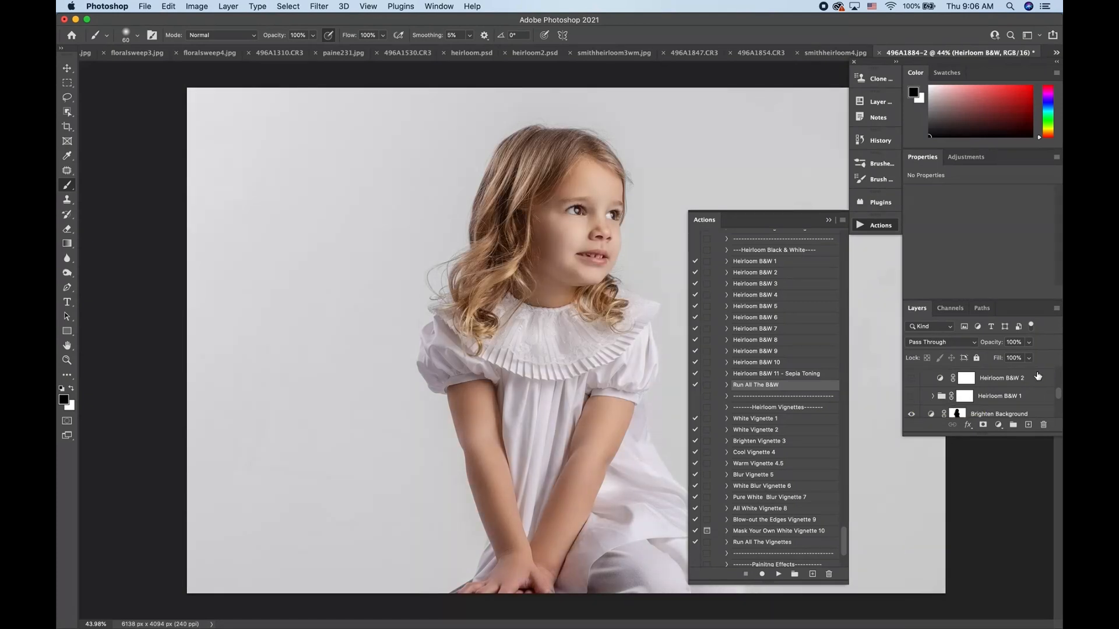
# Compare Heirloom B&W 4 with Heirloom B&W 1, keep only Heirloom B&W 4 visible, and collapse the Heirloom B&W group
pyautogui.scroll(1, 1038, 376)
pyautogui.scroll(1, 980, 395)
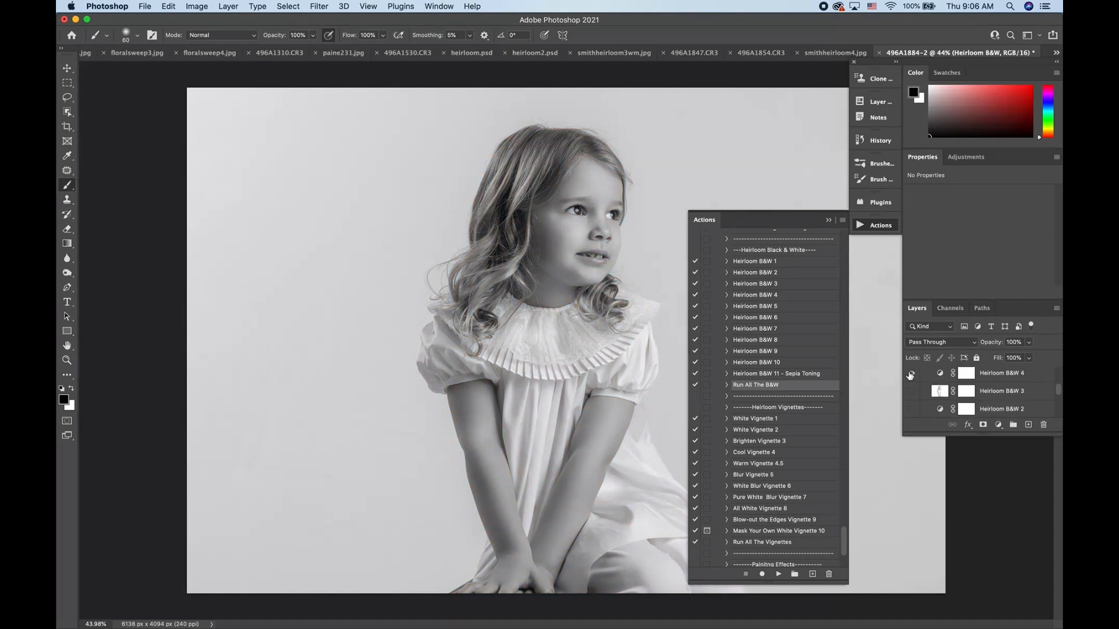
pyautogui.scroll(-1, 910, 376)
pyautogui.click(912, 403)
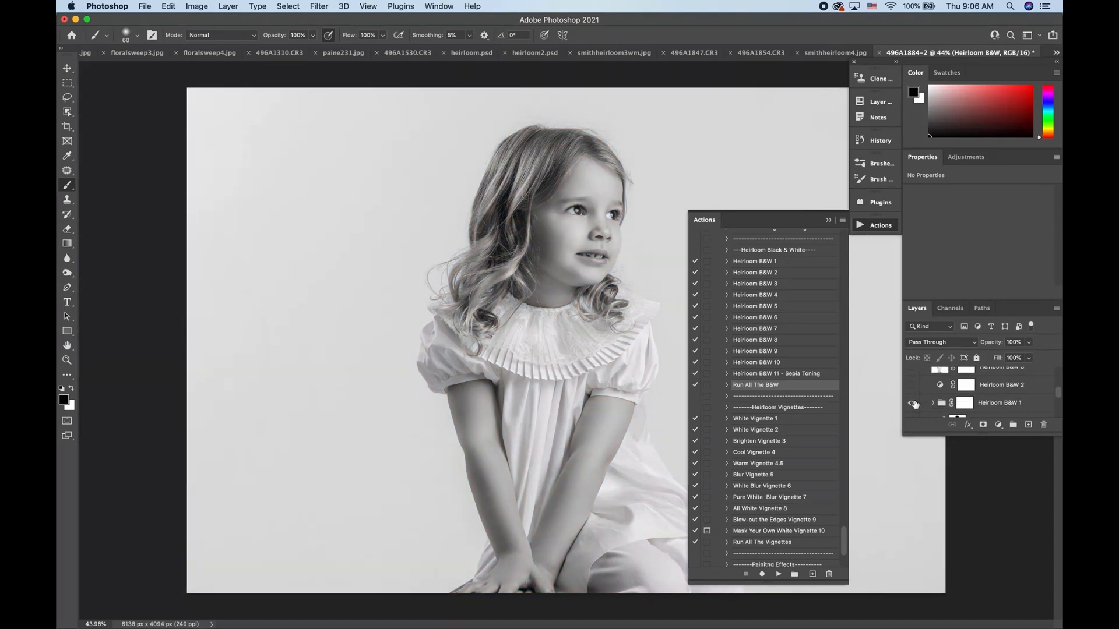
pyautogui.click(913, 403)
pyautogui.scroll(3, 915, 404)
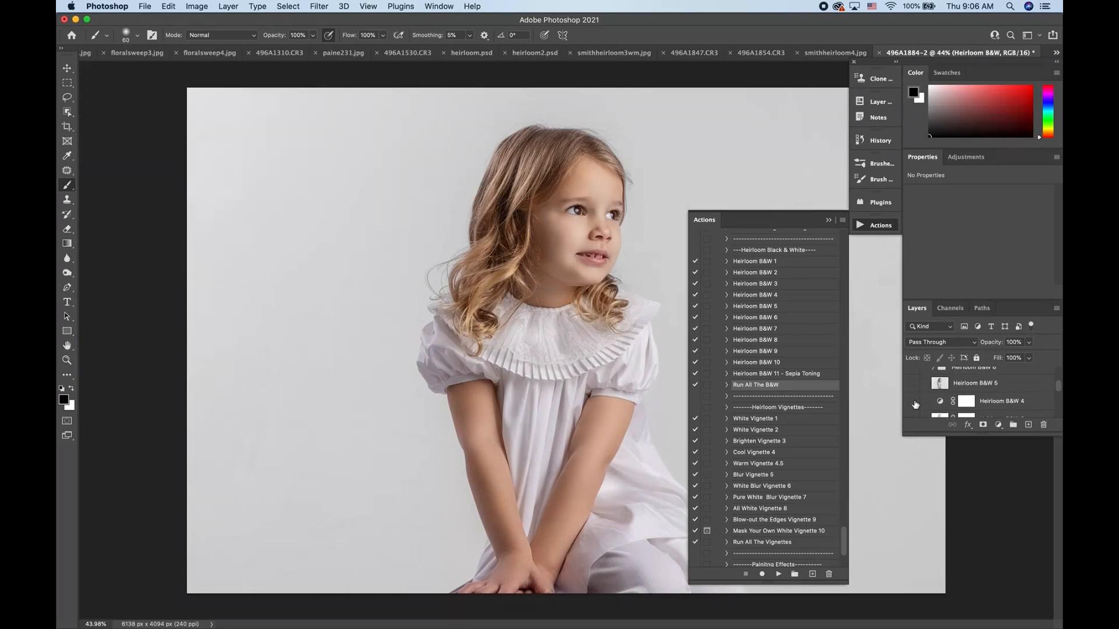
pyautogui.scroll(-1, 915, 404)
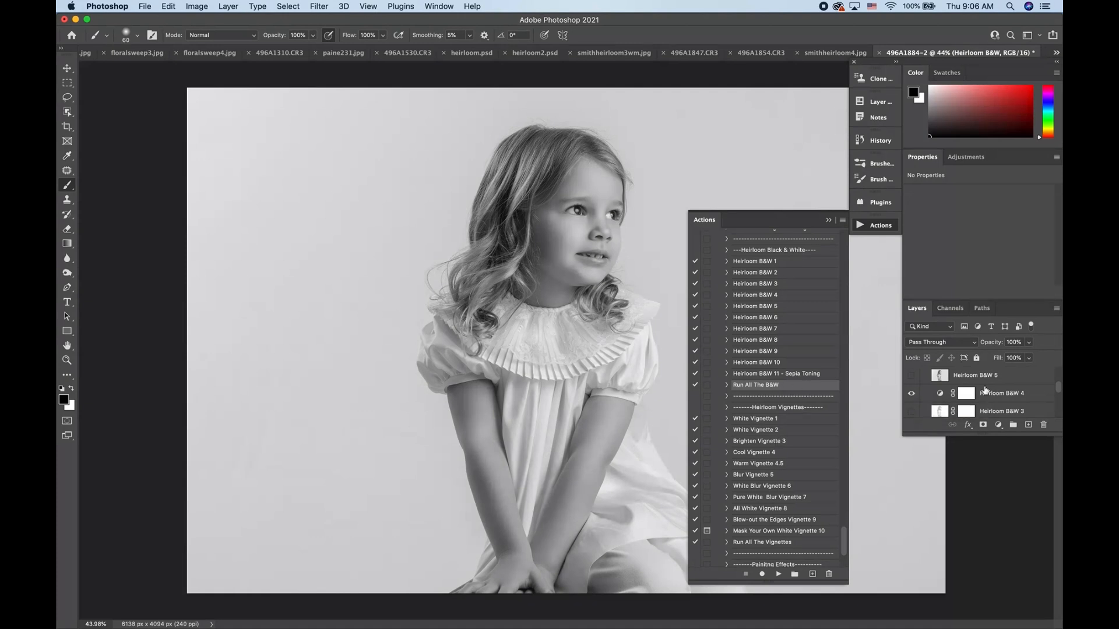
pyautogui.scroll(4, 979, 390)
pyautogui.click(924, 373)
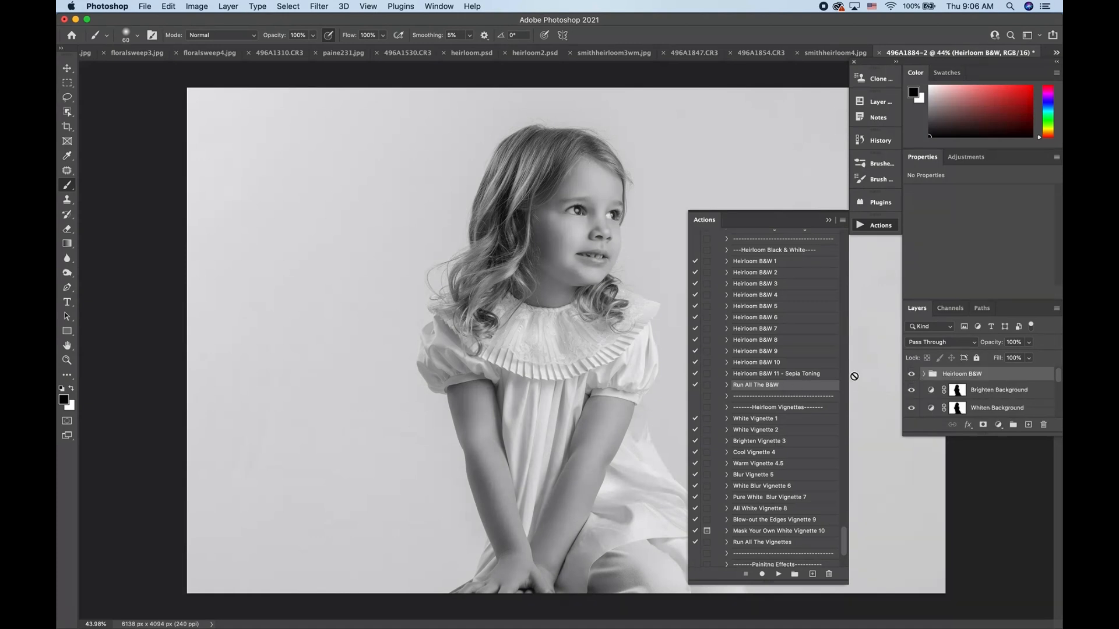
# Run the Blow-out the Edges Vignette 9 action on the black-and-white portrait
pyautogui.scroll(-4, 758, 429)
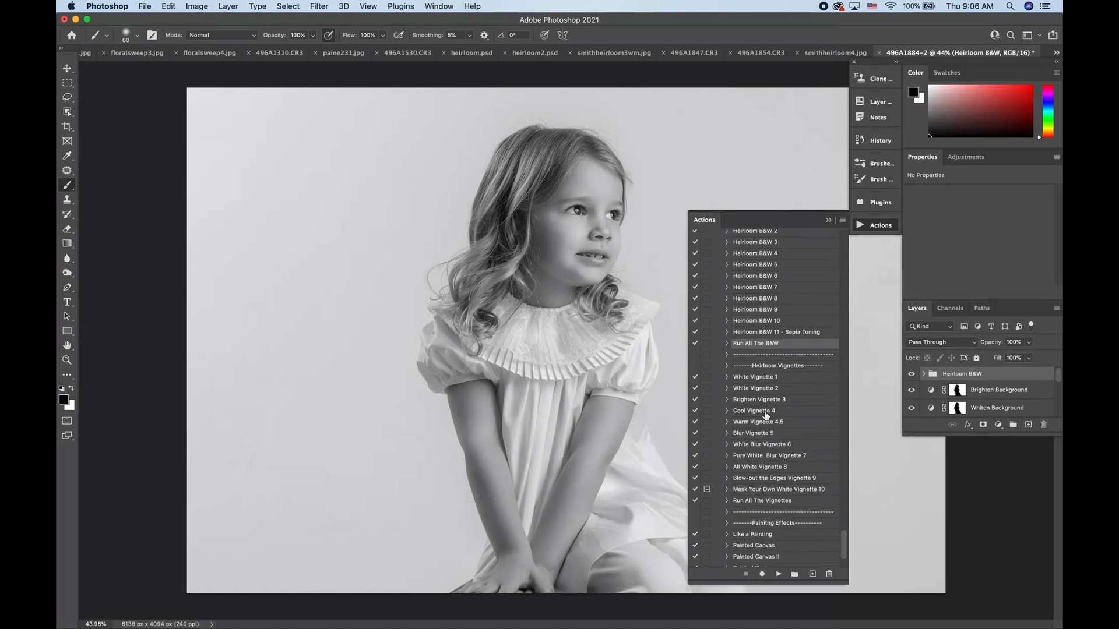
pyautogui.scroll(-1, 765, 416)
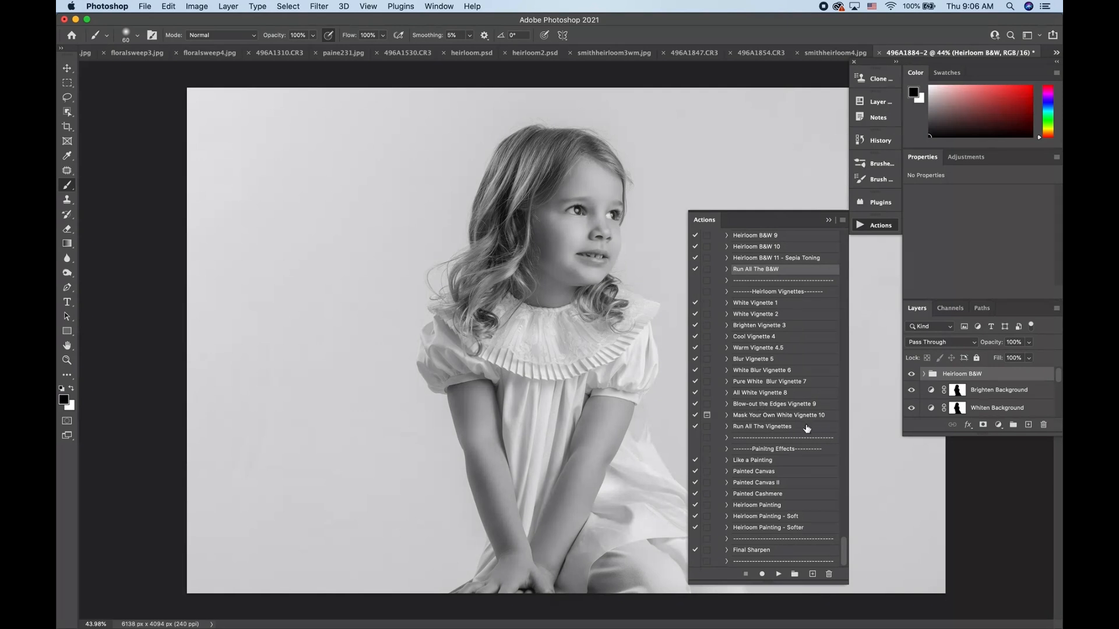
pyautogui.click(775, 405)
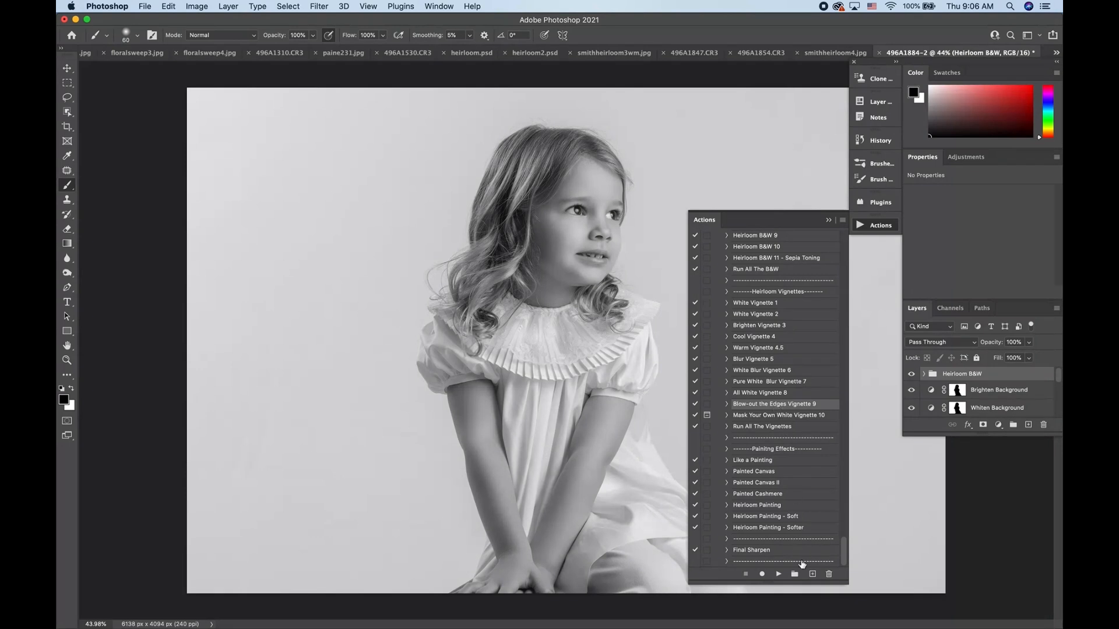
pyautogui.click(779, 575)
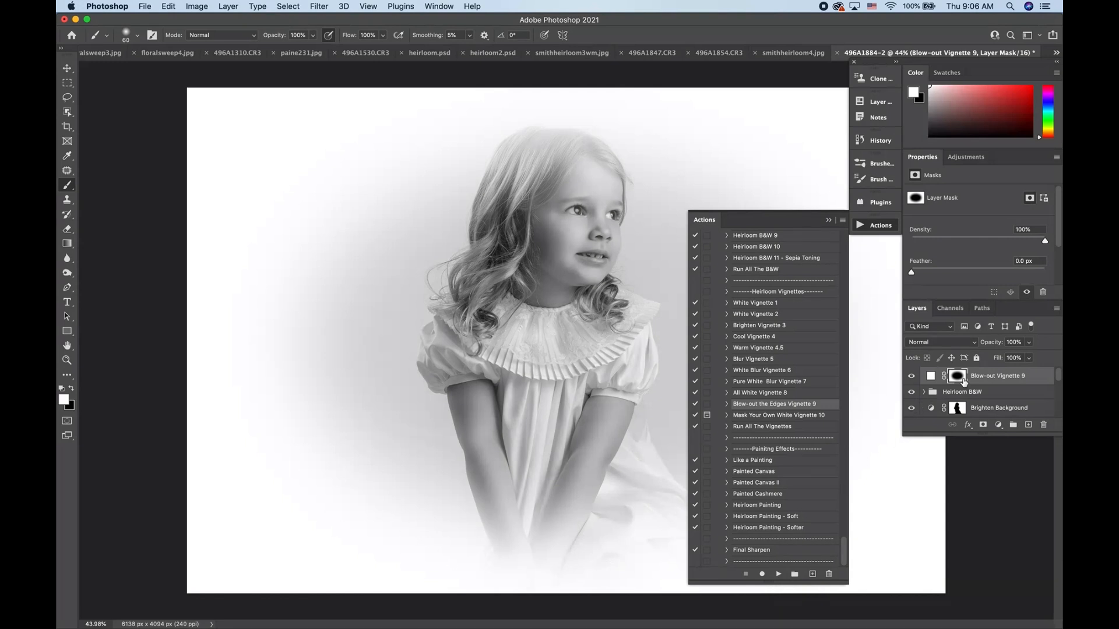
# Paint black on the Blow-out Vignette 9 mask over the girl's head with a 600-pixel brush, and check the mask overlay
pyautogui.click(71, 388)
pyautogui.press(']')
pyautogui.press(']')
pyautogui.press(']')
pyautogui.press(']')
pyautogui.press(']')
pyautogui.press(']')
pyautogui.press(']')
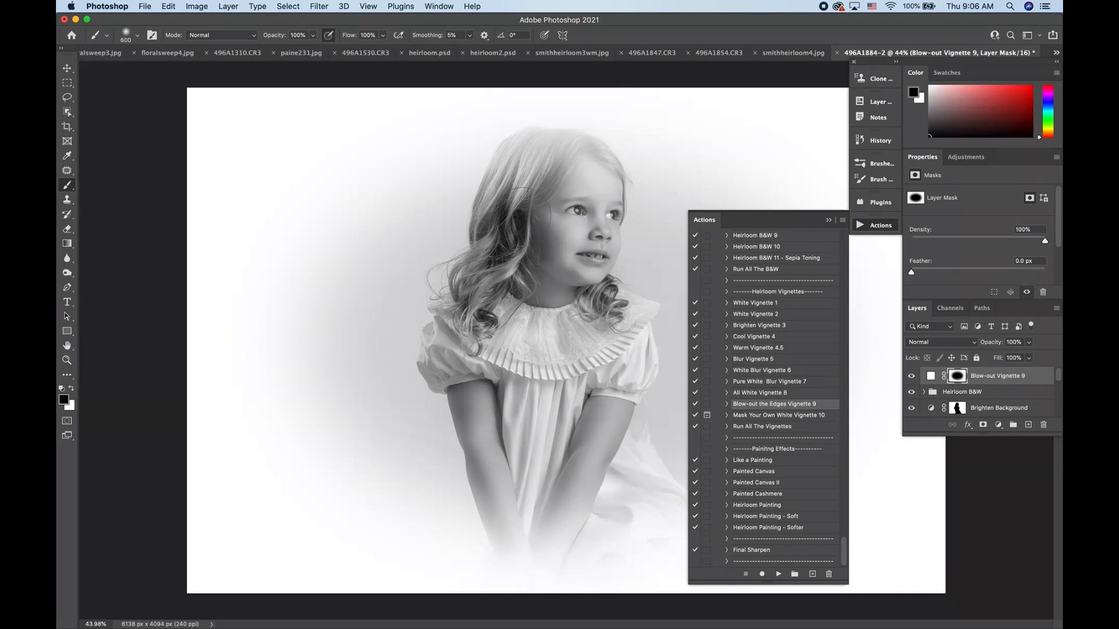
pyautogui.moveTo(572, 175)
pyautogui.mouseDown()
pyautogui.moveTo(595, 174)
pyautogui.moveTo(593, 221)
pyautogui.moveTo(560, 155)
pyautogui.moveTo(597, 165)
pyautogui.moveTo(583, 214)
pyautogui.mouseUp()
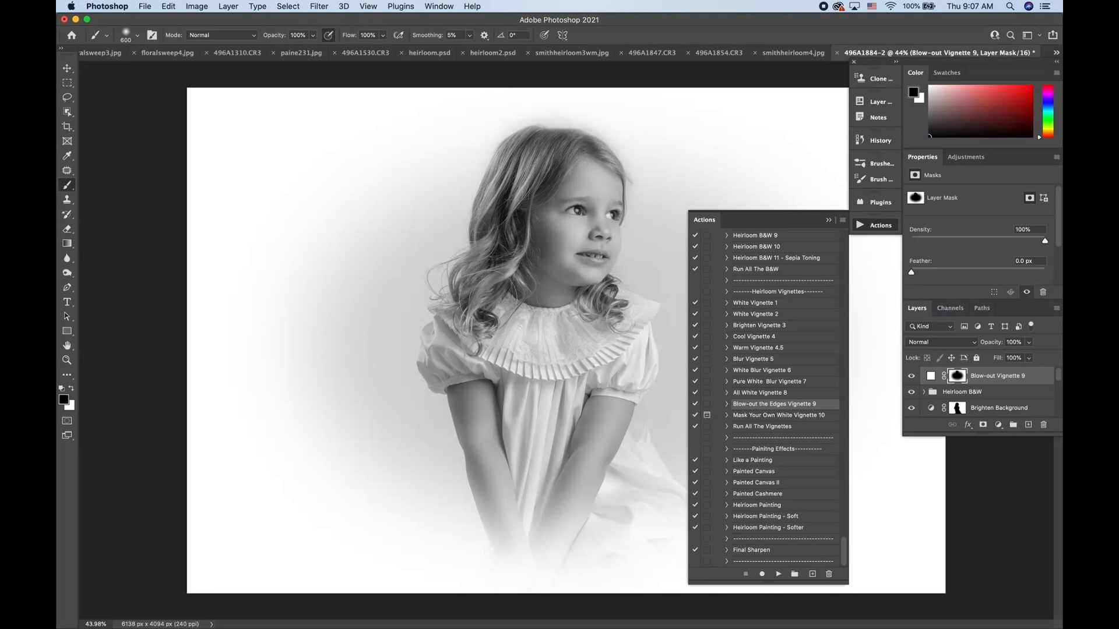
pyautogui.press('\\')
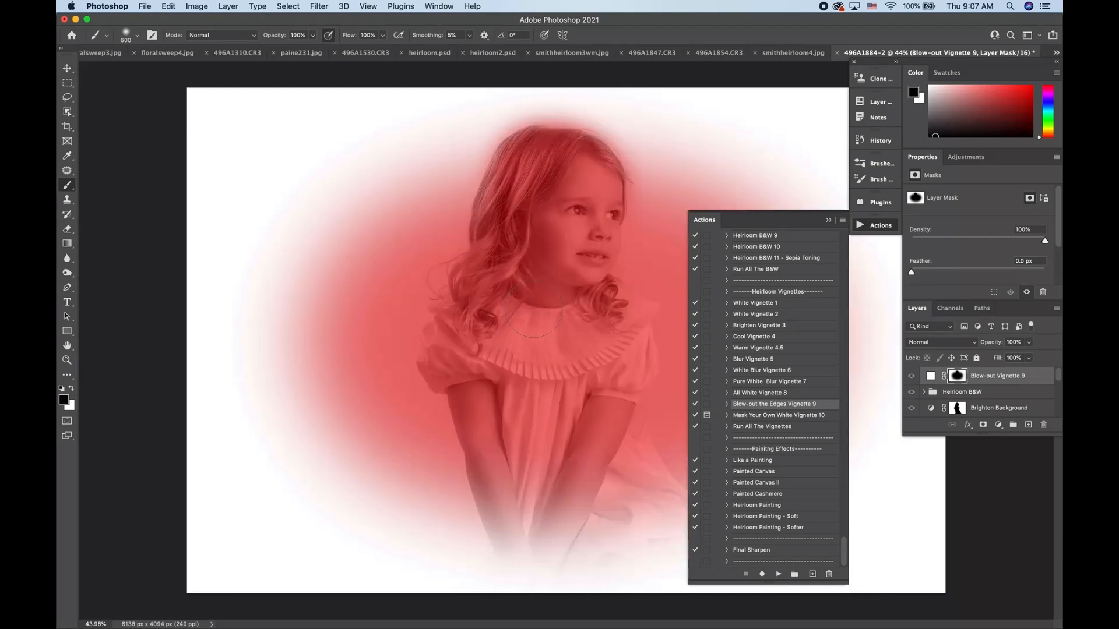
pyautogui.press('\\')
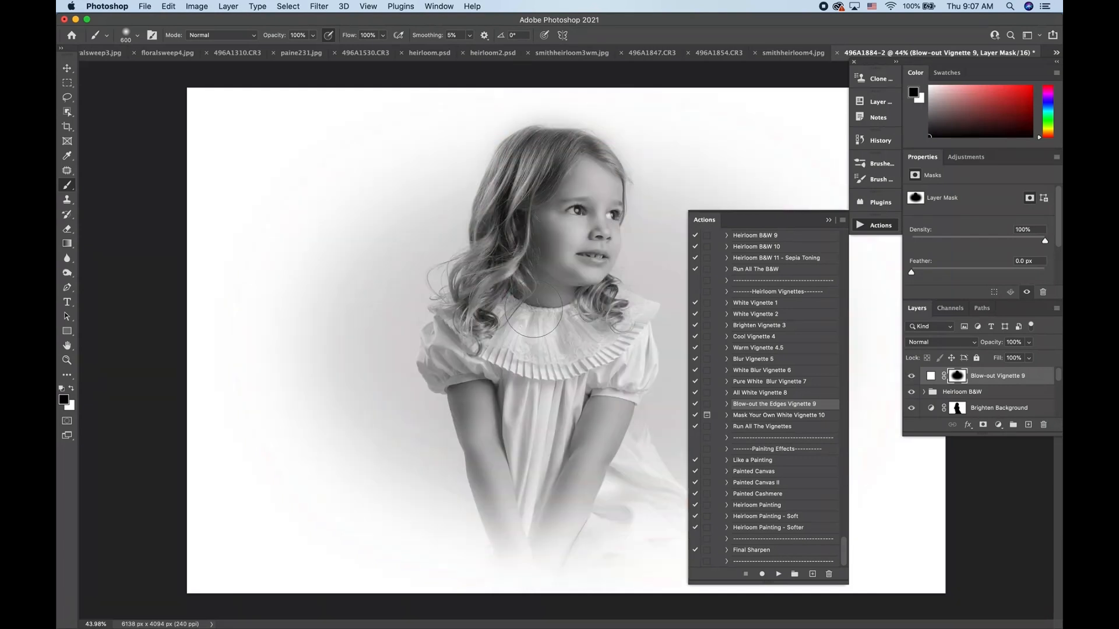
# Run the All White Vignette 8 and White Blur Vignette 6 actions and view the whole portrait
pyautogui.click(773, 394)
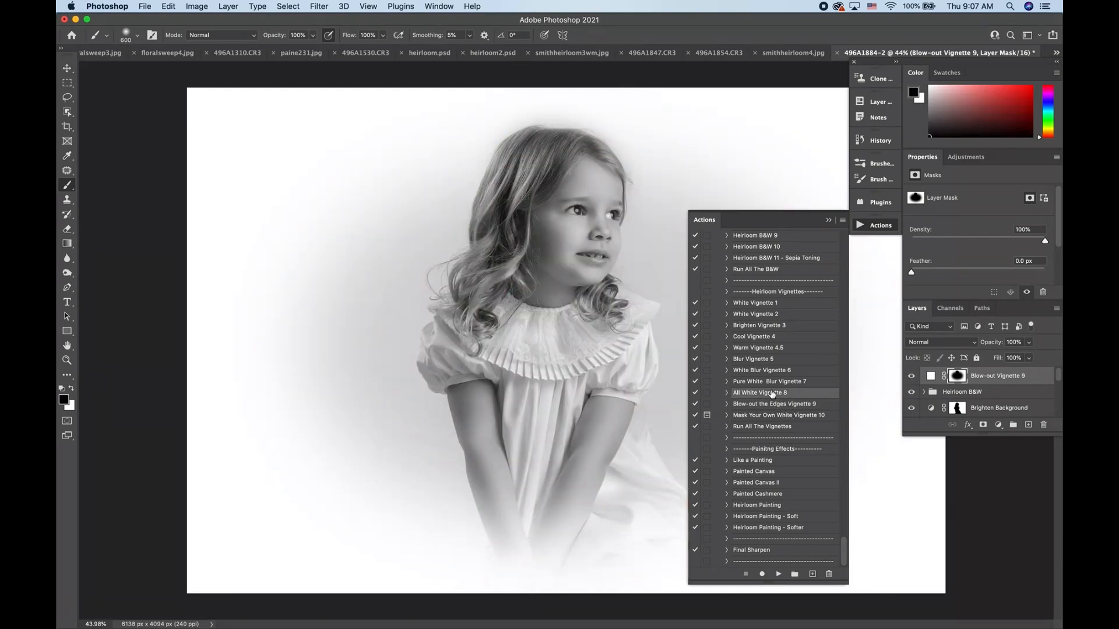
pyautogui.click(778, 574)
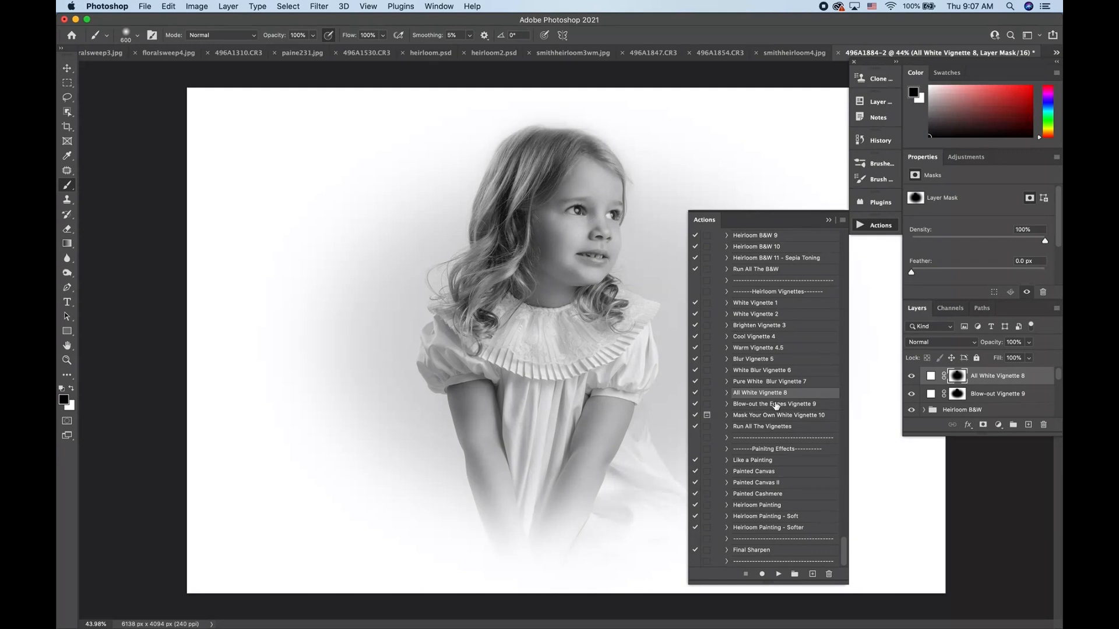
pyautogui.click(764, 373)
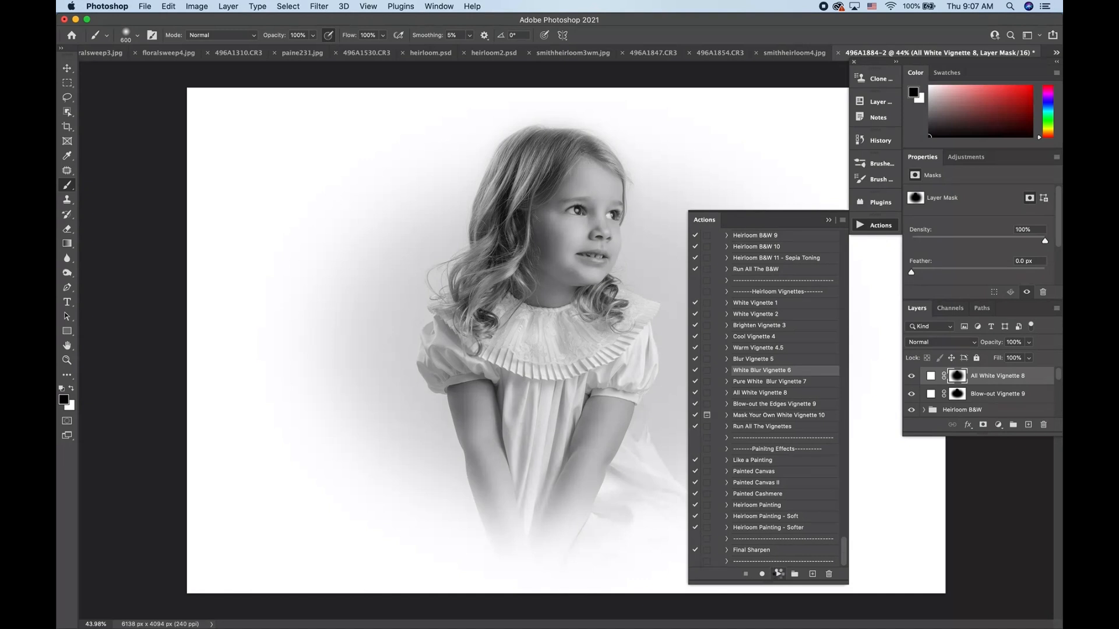
pyautogui.click(778, 574)
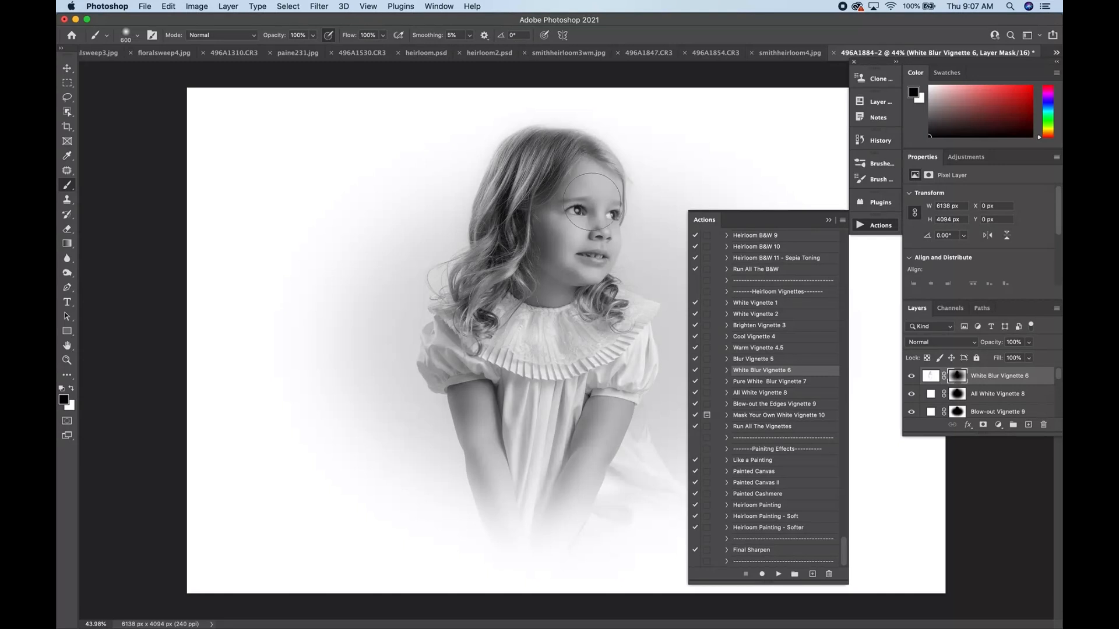
pyautogui.scroll(-5, 591, 336)
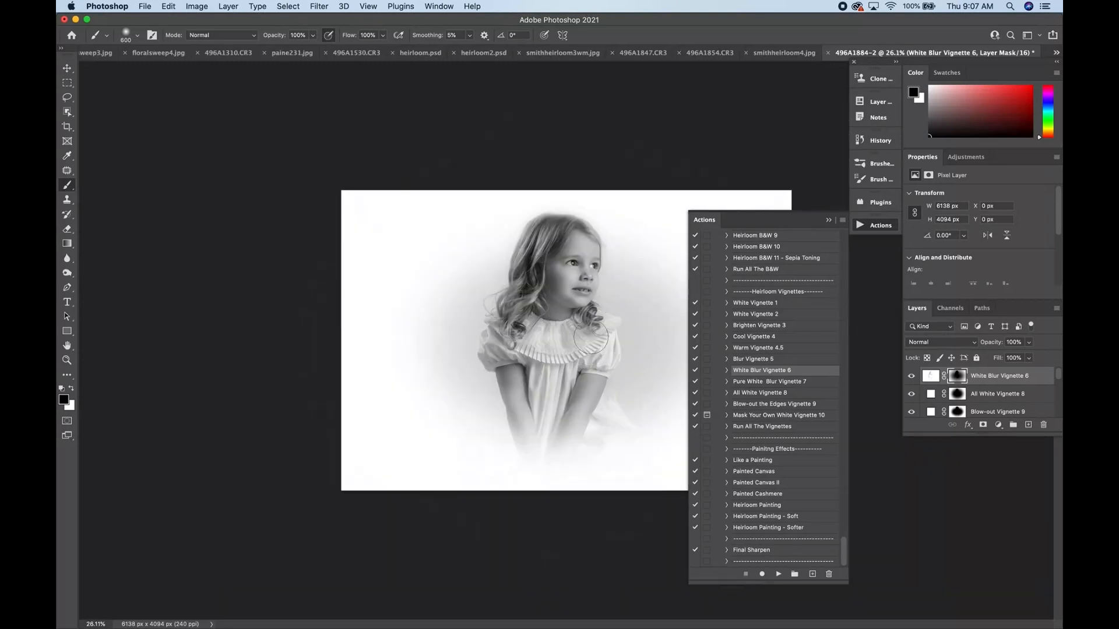
# Run the Mask Your Own White Vignette 10 action on the portrait and continue past its masking instructions
pyautogui.click(828, 221)
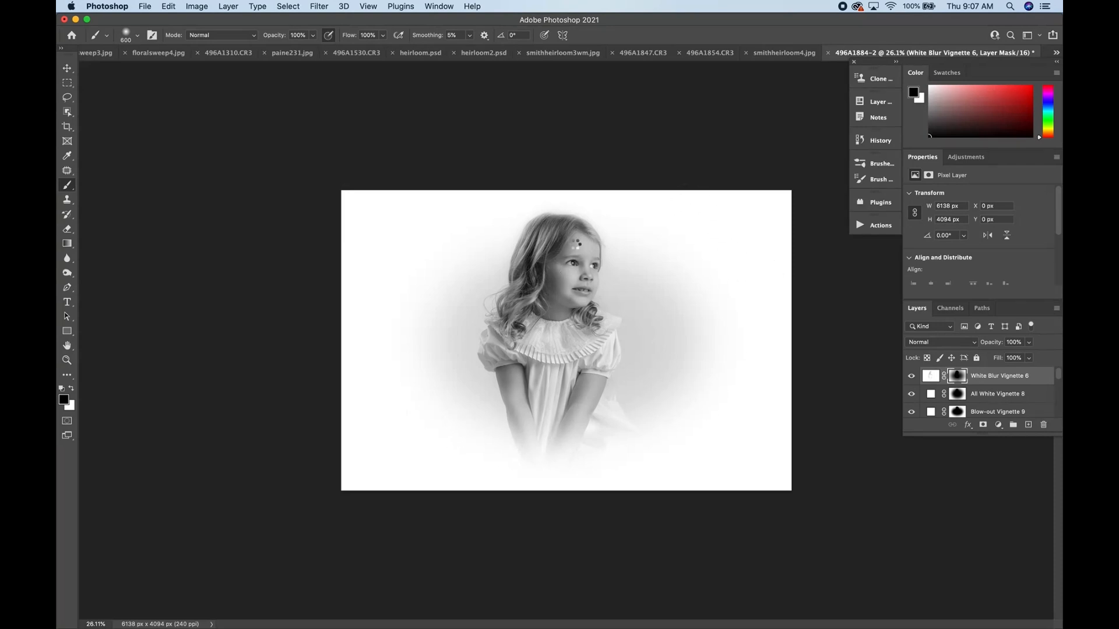
pyautogui.click(874, 225)
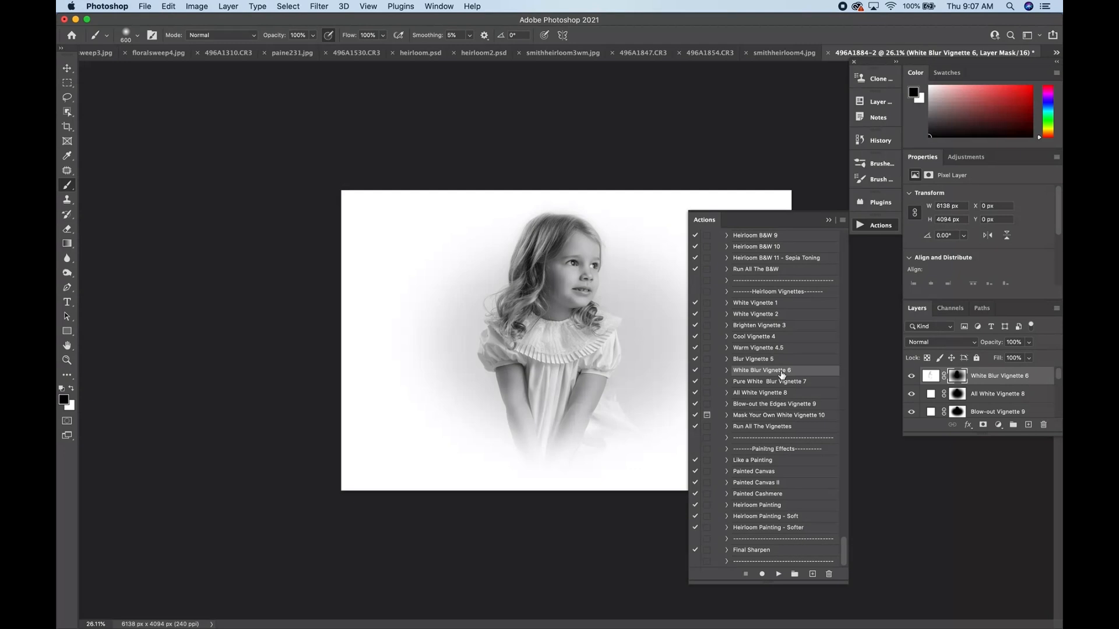
pyautogui.click(770, 416)
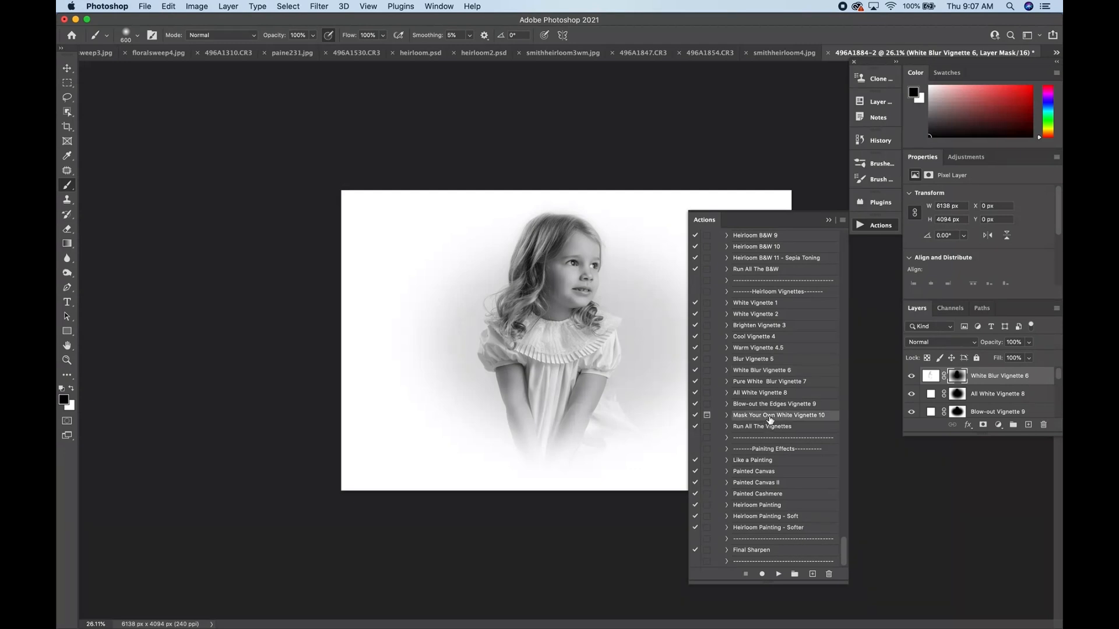
pyautogui.click(779, 575)
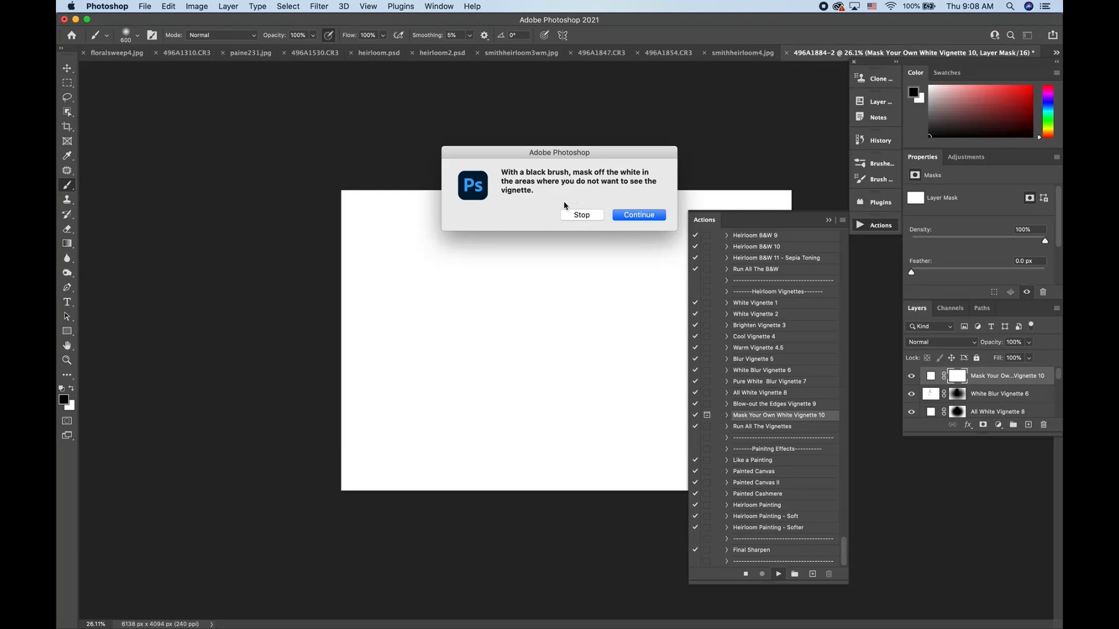
pyautogui.click(644, 215)
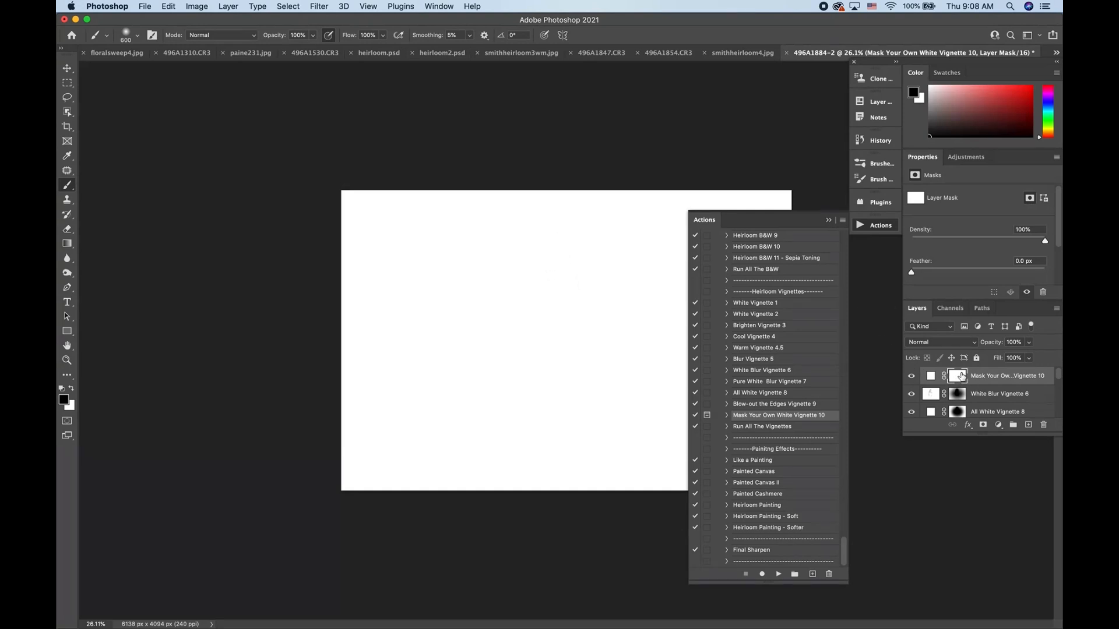
# Paint black on the Mask Your Own White Vignette 10 mask over the girl with a 1600-pixel brush
pyautogui.press(']')
pyautogui.press(']')
pyautogui.press(']')
pyautogui.press(']')
pyautogui.press(']')
pyautogui.press(']')
pyautogui.press(']')
pyautogui.press(']')
pyautogui.press(']')
pyautogui.press(']')
pyautogui.moveTo(550, 296)
pyautogui.mouseDown()
pyautogui.moveTo(570, 306)
pyautogui.moveTo(553, 259)
pyautogui.moveTo(538, 290)
pyautogui.moveTo(545, 314)
pyautogui.moveTo(513, 332)
pyautogui.moveTo(551, 358)
pyautogui.moveTo(581, 358)
pyautogui.moveTo(556, 257)
pyautogui.moveTo(558, 297)
pyautogui.moveTo(536, 339)
pyautogui.moveTo(533, 371)
pyautogui.mouseUp()
pyautogui.scroll(-2, 533, 370)
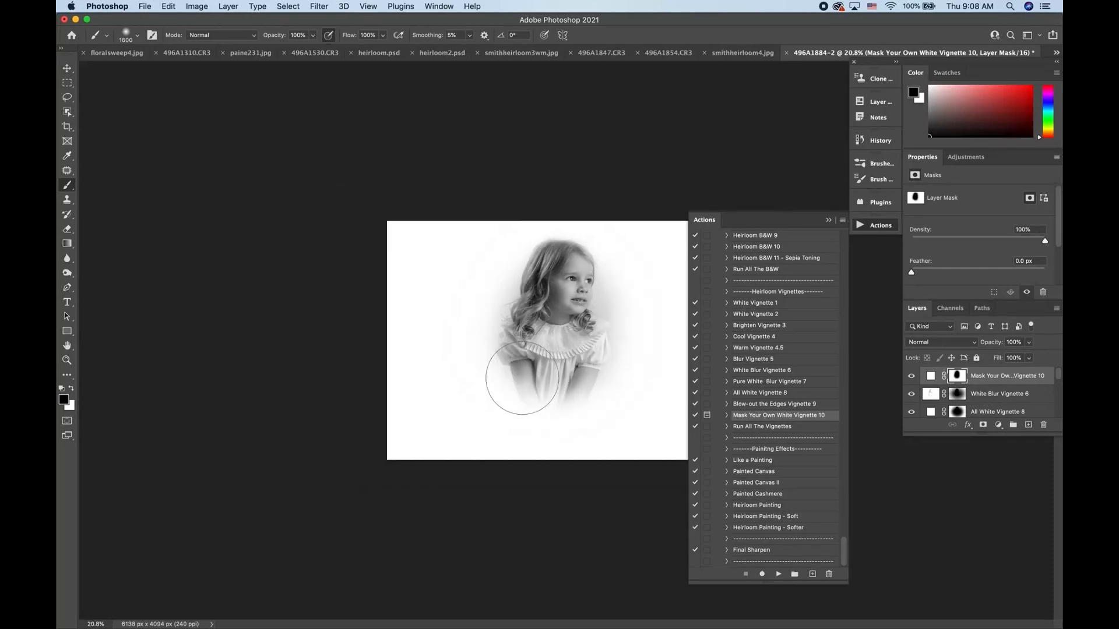
pyautogui.click(828, 219)
pyautogui.scroll(3, 654, 357)
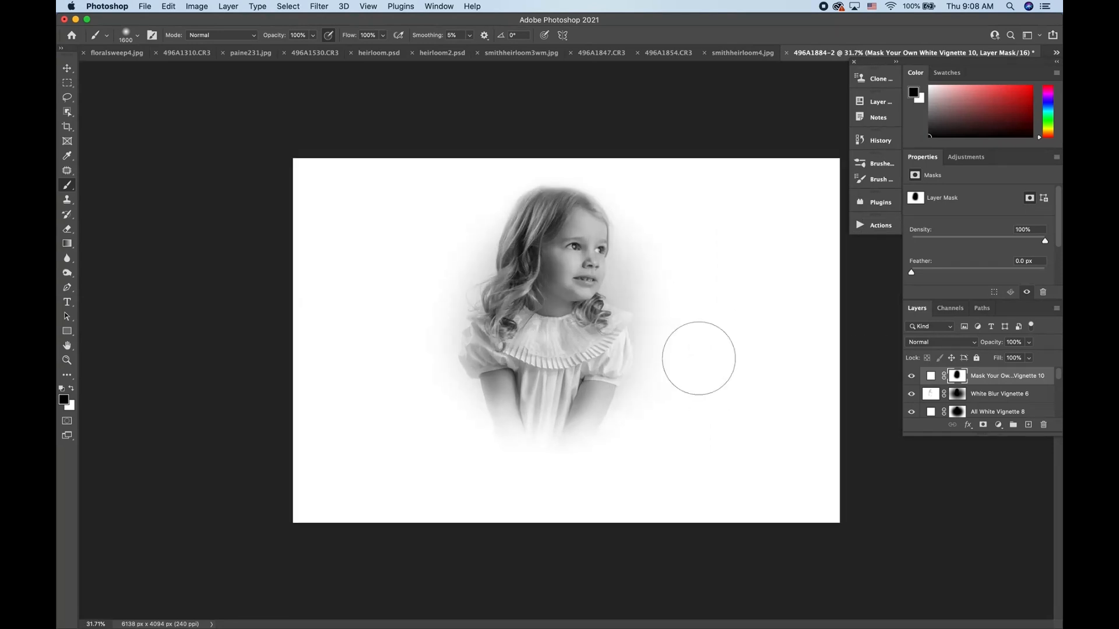
# Compare the portrait with and without the Mask Your Own White Vignette 10 layer
pyautogui.click(912, 376)
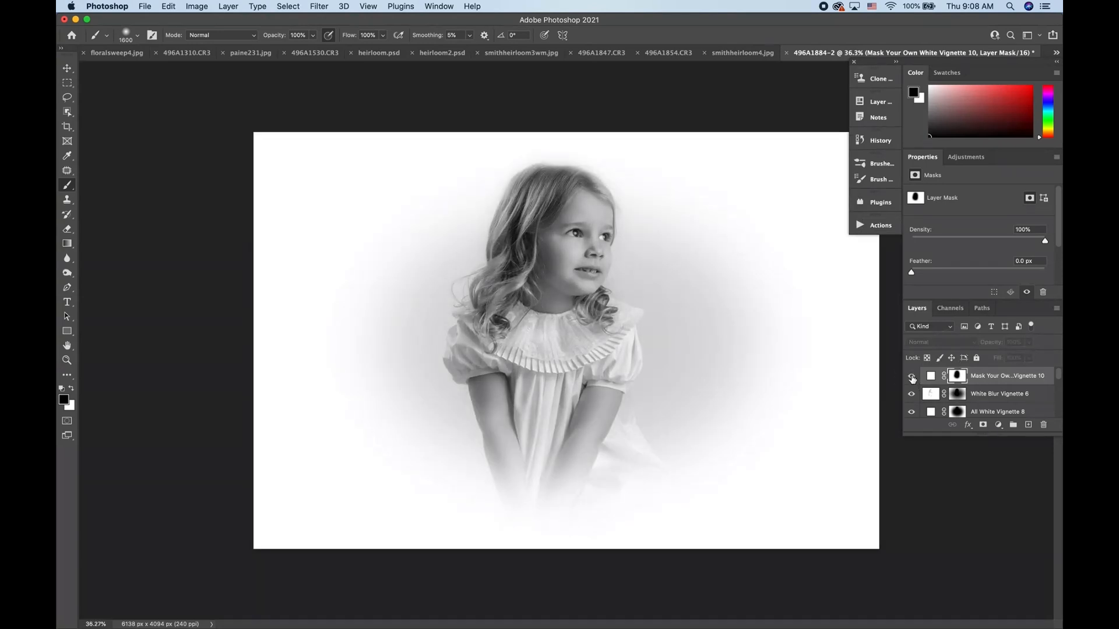
pyautogui.click(912, 377)
pyautogui.click(912, 378)
pyautogui.click(912, 378)
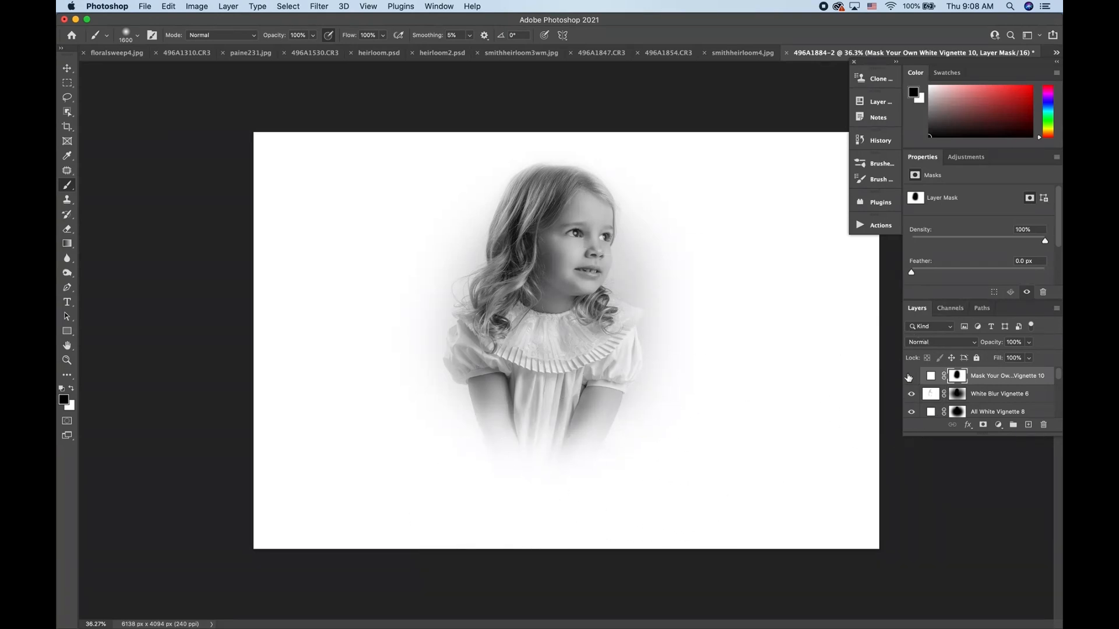
pyautogui.click(909, 377)
pyautogui.click(909, 377)
pyautogui.click(912, 377)
pyautogui.click(913, 377)
pyautogui.click(913, 378)
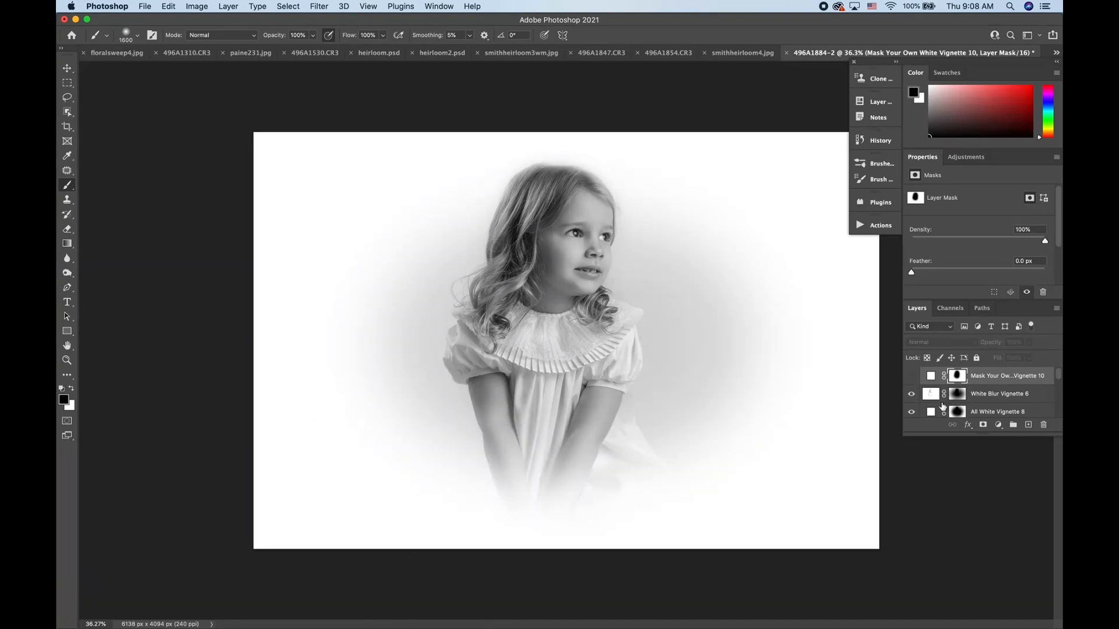
pyautogui.click(912, 377)
pyautogui.click(912, 377)
pyautogui.click(912, 377)
pyautogui.click(912, 377)
pyautogui.click(912, 377)
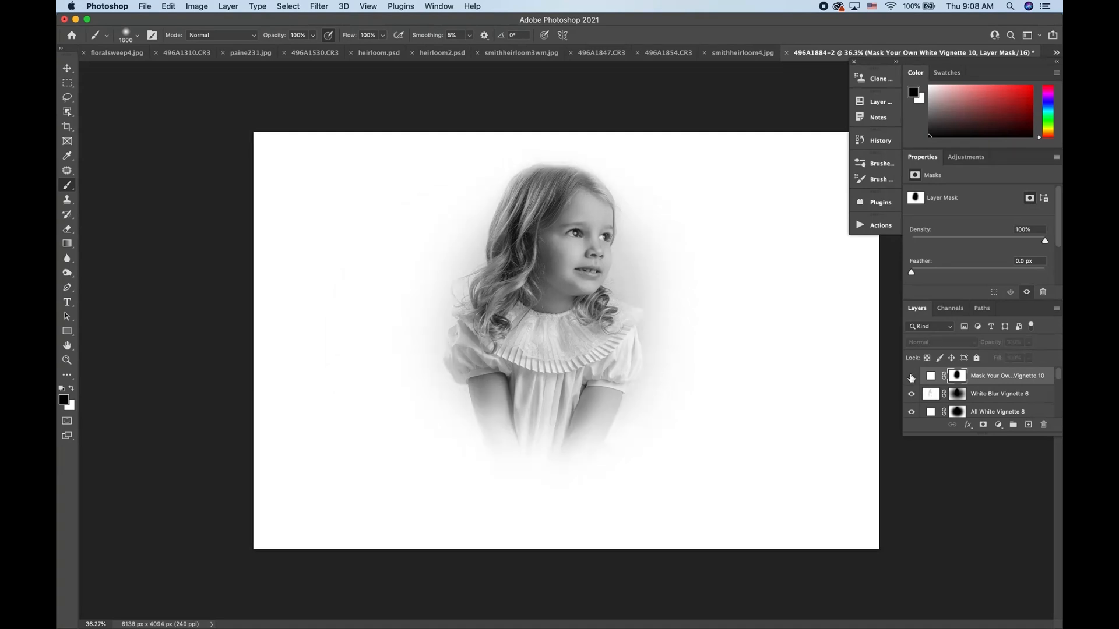
# Keep the Mask Your Own White Vignette 10 layer visible and paint more black on its mask over the girl's hair and dress
pyautogui.click(912, 377)
pyautogui.click(912, 377)
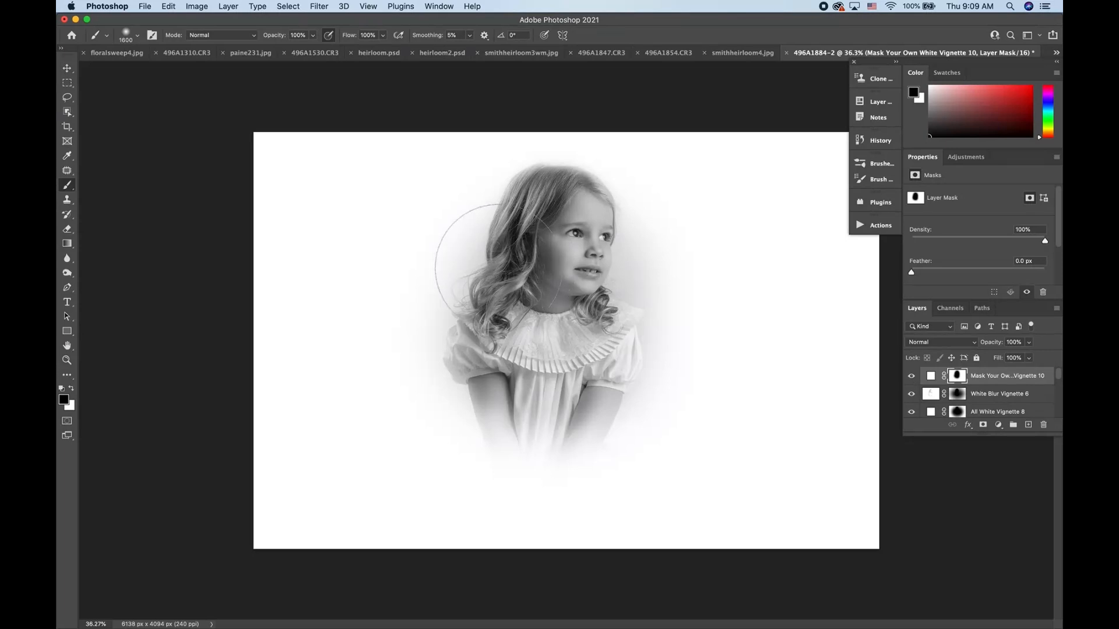
pyautogui.moveTo(533, 312)
pyautogui.mouseDown()
pyautogui.moveTo(524, 402)
pyautogui.moveTo(586, 350)
pyautogui.moveTo(579, 255)
pyautogui.mouseUp()
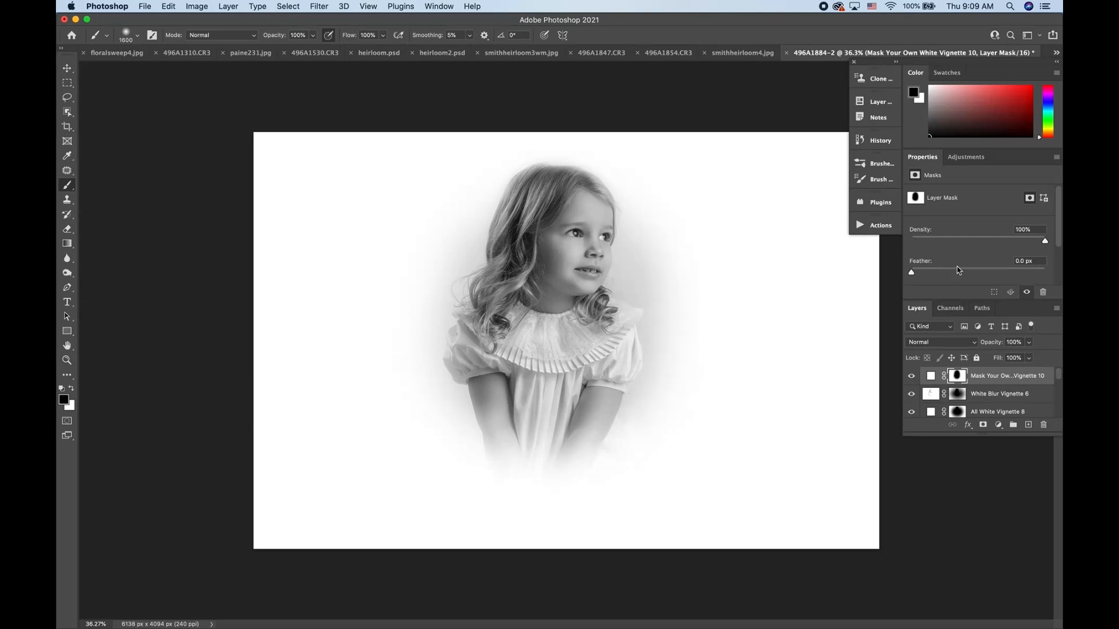
# Run the Like a Painting action from the Painting Effects group
pyautogui.click(874, 225)
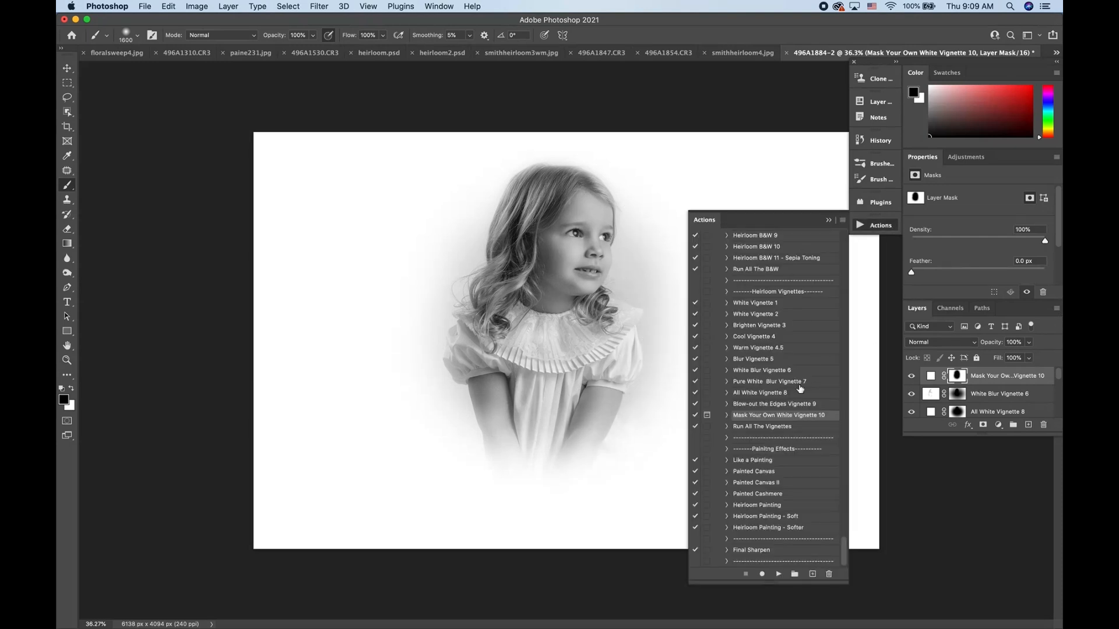
pyautogui.click(773, 461)
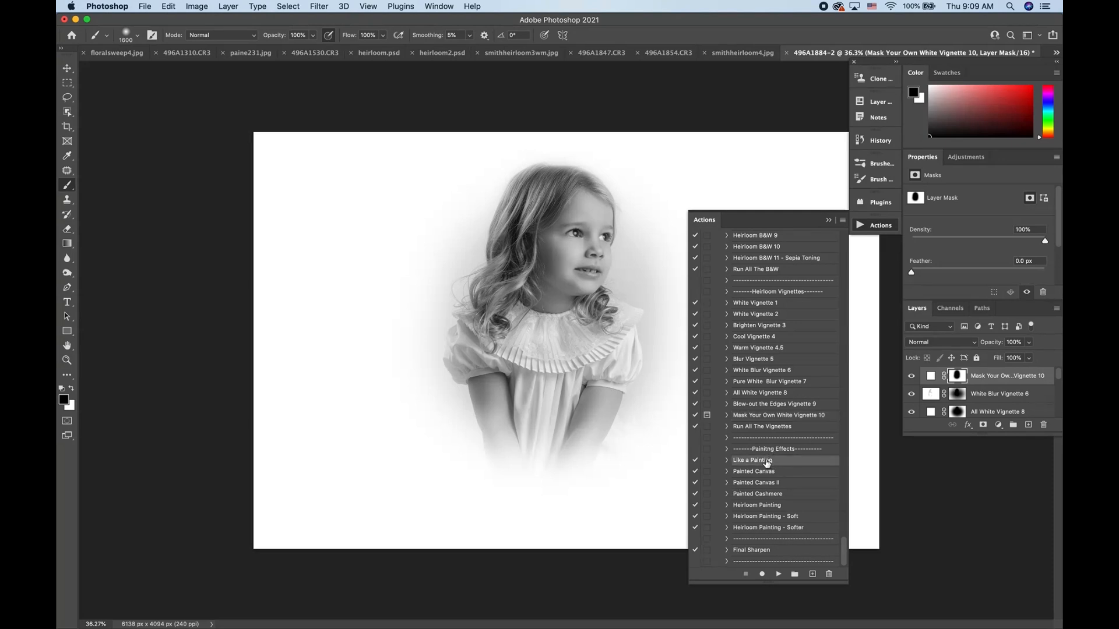
pyautogui.click(778, 574)
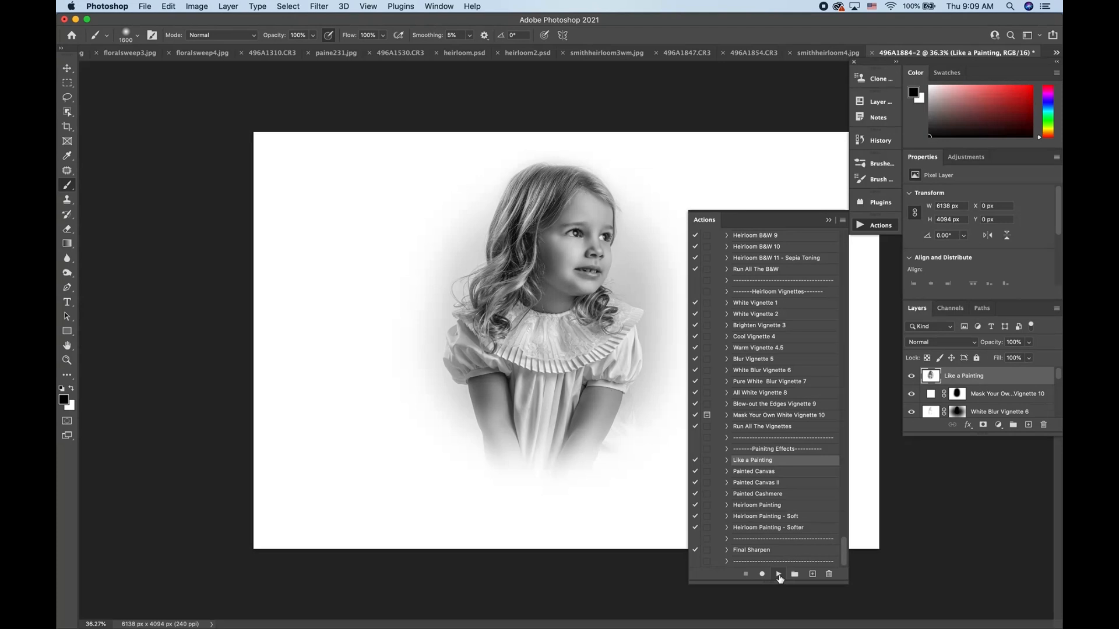
# Lower the Like a Painting layer's opacity to 36% and compare the portrait with and without it
pyautogui.press('super+plus')
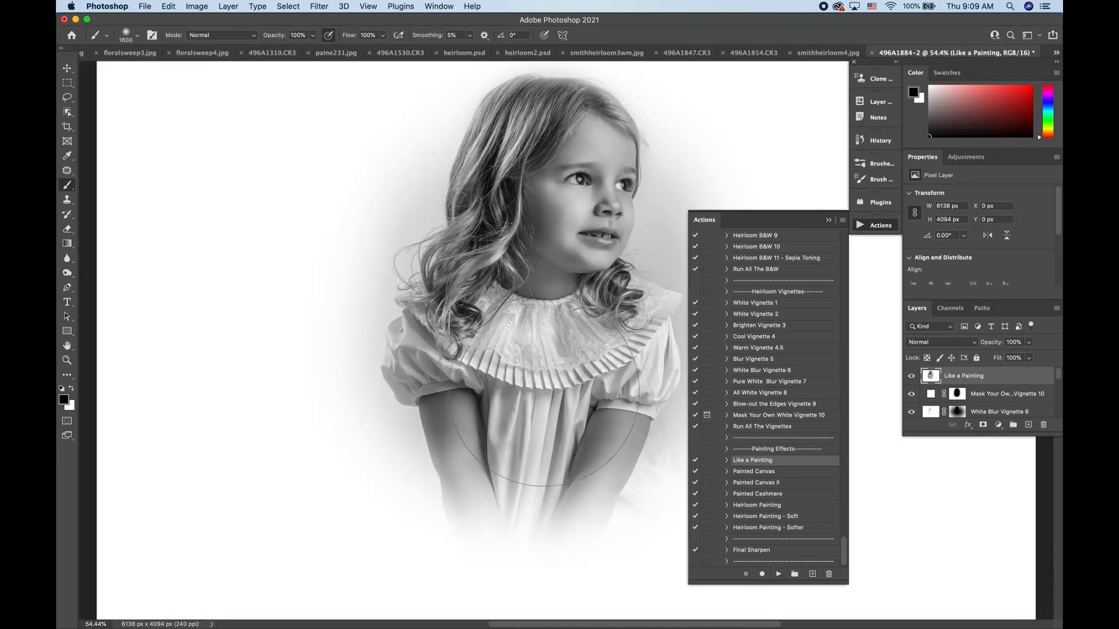
pyautogui.moveTo(1029, 358); pyautogui.dragTo(998, 366)
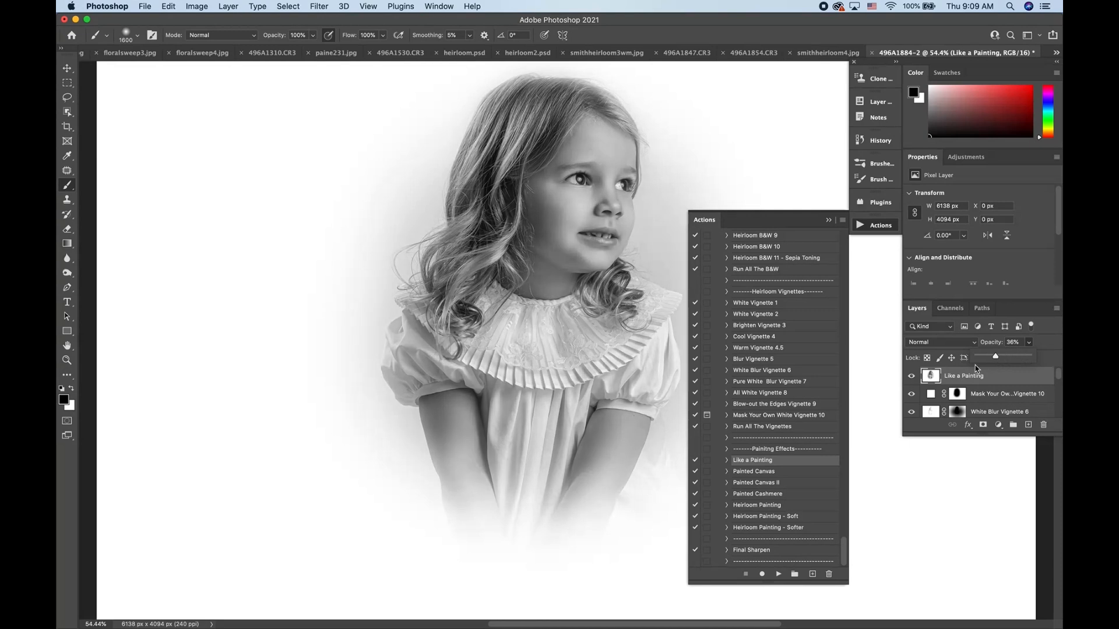
pyautogui.click(911, 377)
pyautogui.click(911, 377)
pyautogui.click(911, 377)
pyautogui.click(912, 378)
# Run the Heirloom Painting - Soft action and inspect the girl up close
pyautogui.click(763, 517)
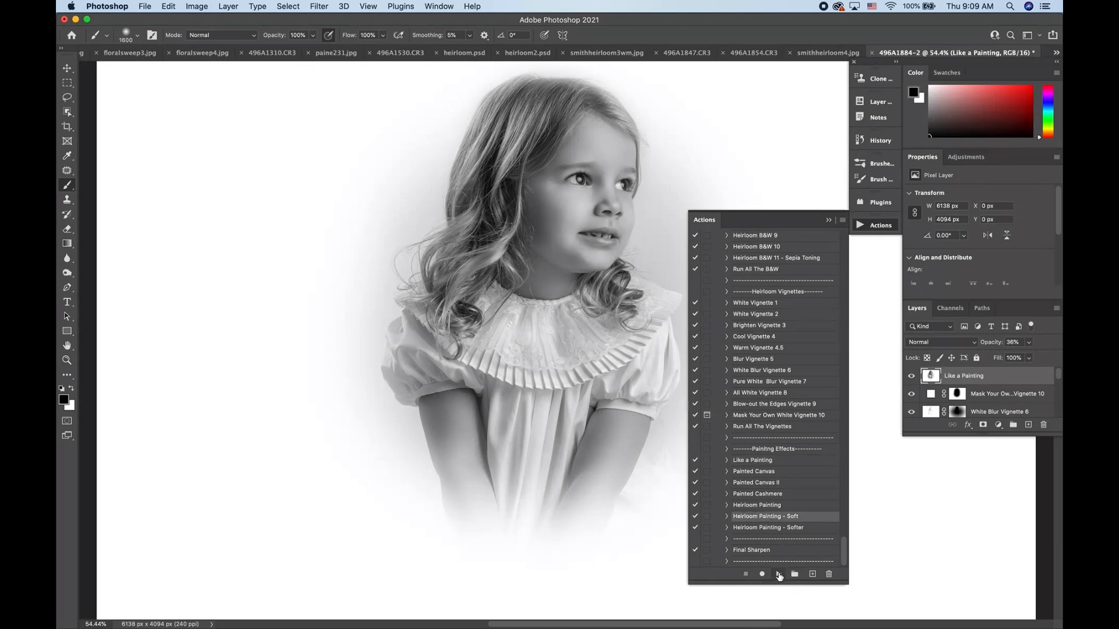
pyautogui.click(777, 575)
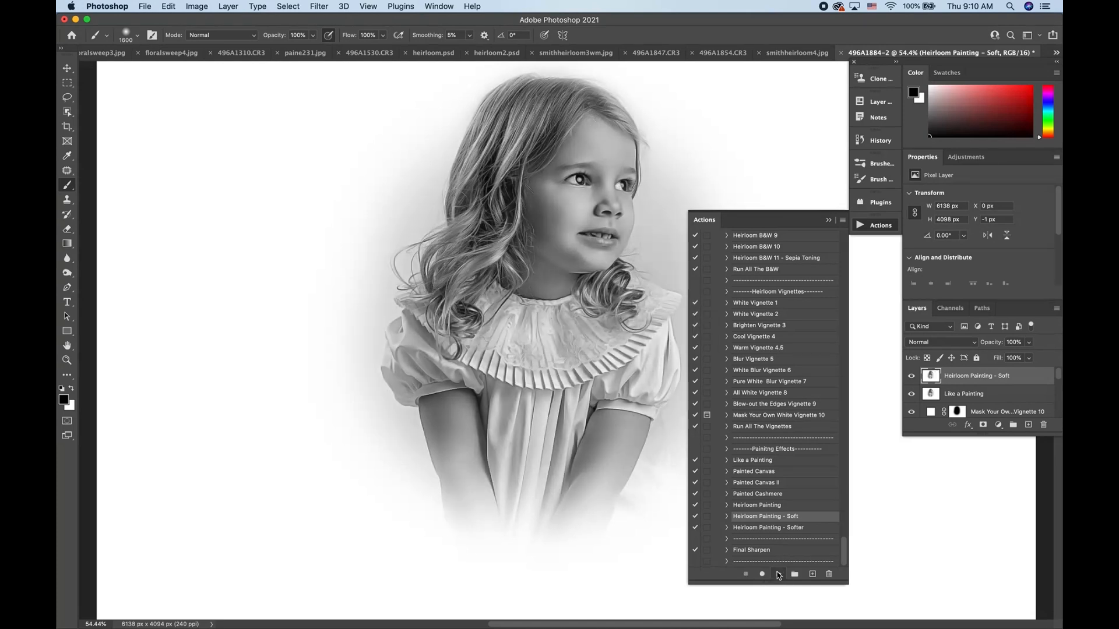
pyautogui.press('super+minus')
pyautogui.press('super+minus')
pyautogui.press('super+plus')
pyautogui.press('super+plus')
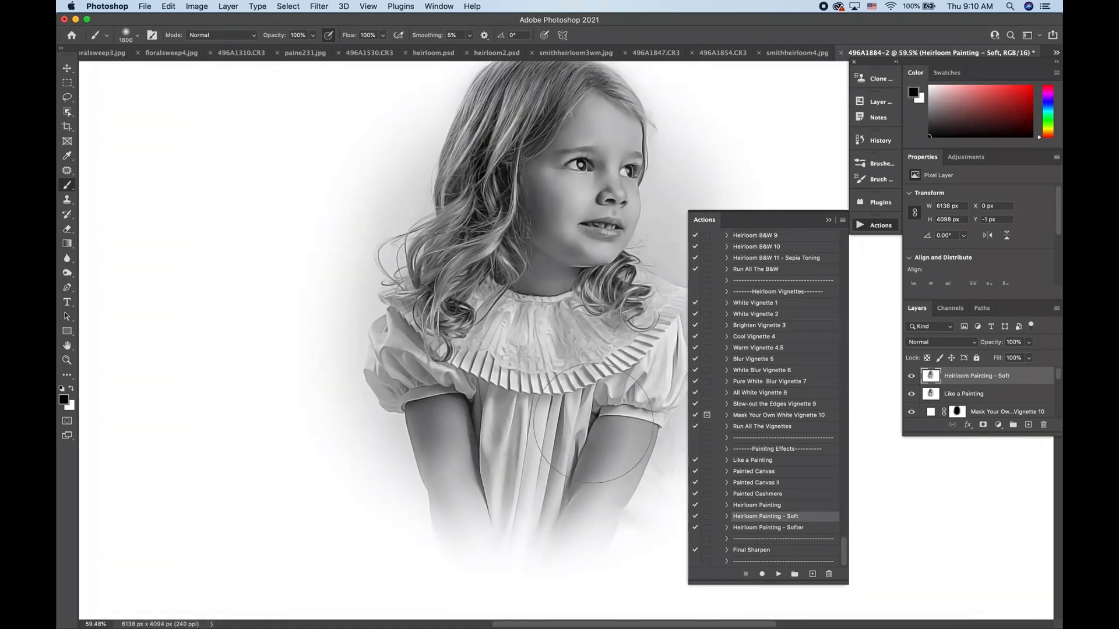
# Compare the portrait with and without the Heirloom Painting - Soft layer
pyautogui.click(912, 377)
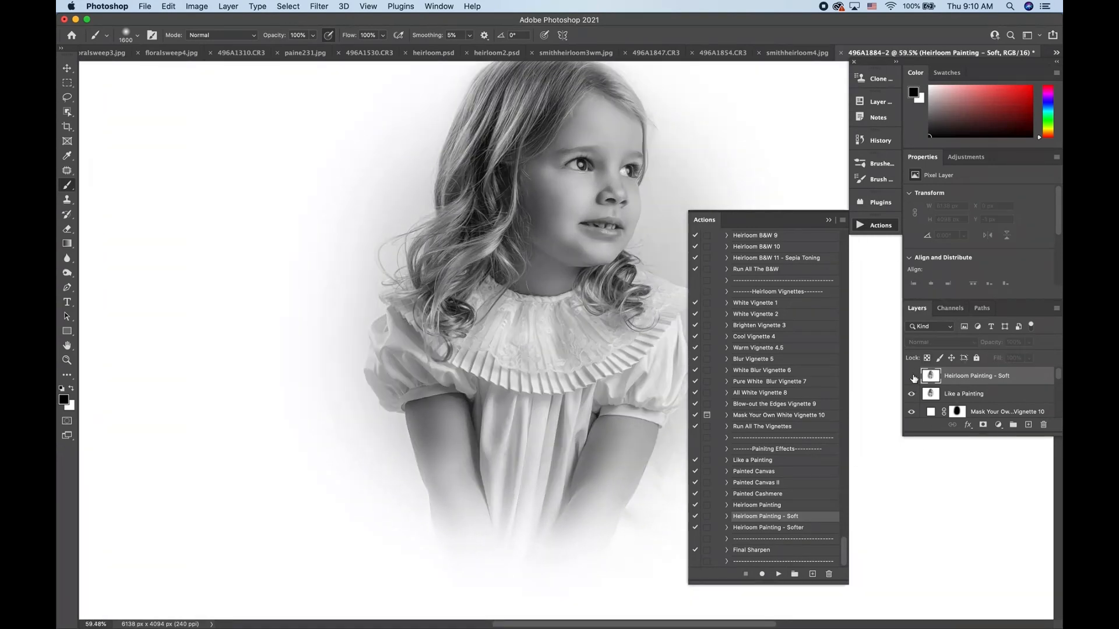
pyautogui.click(912, 376)
pyautogui.click(912, 376)
pyautogui.click(912, 376)
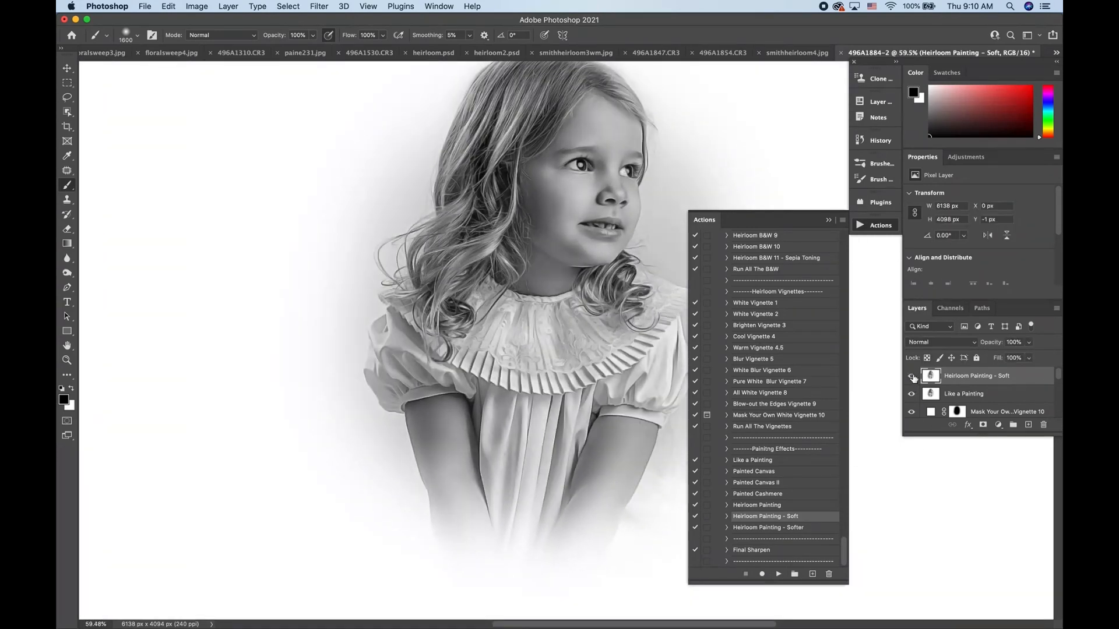
pyautogui.click(912, 377)
pyautogui.click(913, 377)
# Set the Heirloom Painting - Soft layer's opacity to 17% and give it a layer mask inverted to black
pyautogui.click(934, 378)
pyautogui.click(983, 425)
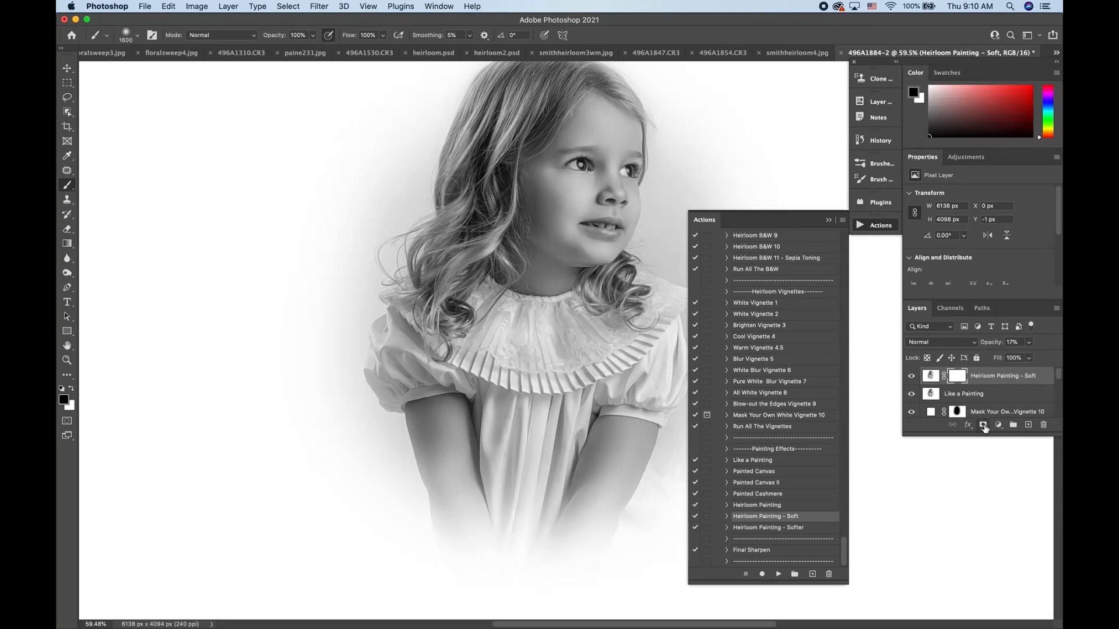
pyautogui.press('super+i')
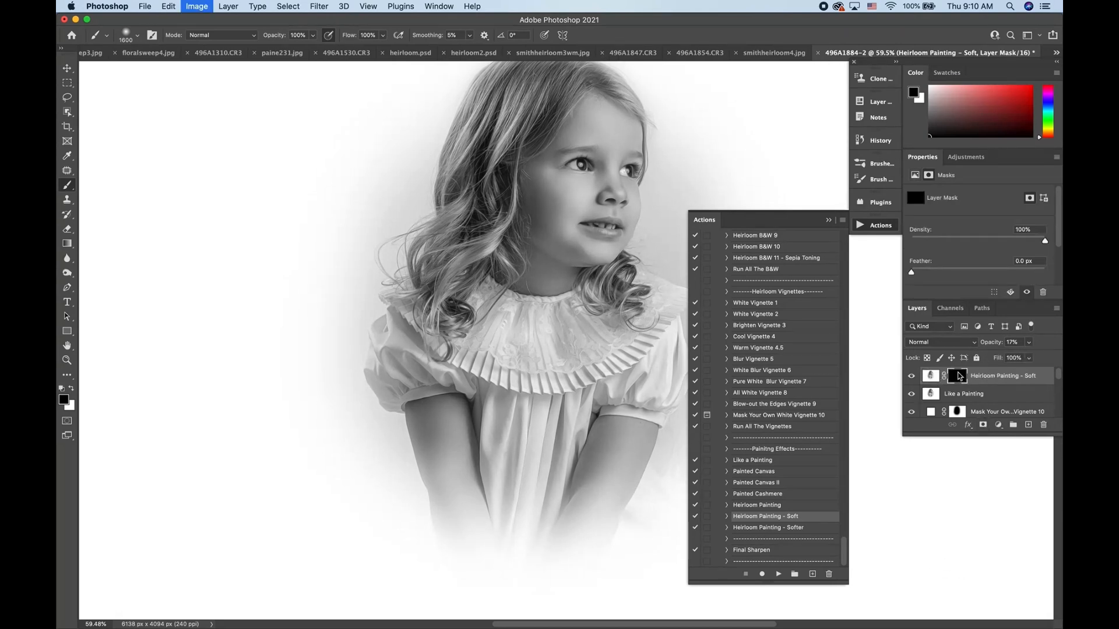
# Paint white on the Heirloom Painting - Soft mask over the girl's hair with a 300-pixel brush
pyautogui.press('[')
pyautogui.press('[')
pyautogui.press('[')
pyautogui.press('[')
pyautogui.press('[')
pyautogui.press('[')
pyautogui.press('[')
pyautogui.press('[')
pyautogui.press('[')
pyautogui.press('[')
pyautogui.press('[')
pyautogui.press('[')
pyautogui.press('[')
pyautogui.press('[')
pyautogui.press('[')
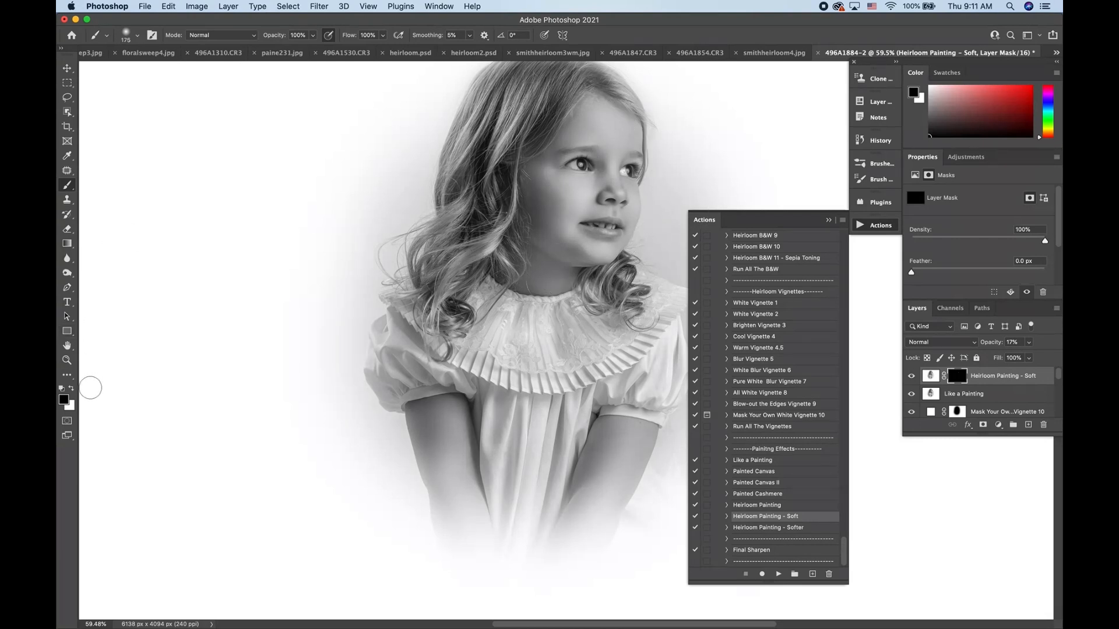
pyautogui.click(71, 388)
pyautogui.press(']')
pyautogui.press(']')
pyautogui.press(']')
pyautogui.press(']')
pyautogui.press(']')
pyautogui.moveTo(495, 178)
pyautogui.mouseDown()
pyautogui.moveTo(496, 122)
pyautogui.moveTo(484, 247)
pyautogui.moveTo(452, 298)
pyautogui.mouseUp()
pyautogui.moveTo(537, 86); pyautogui.dragTo(502, 194)
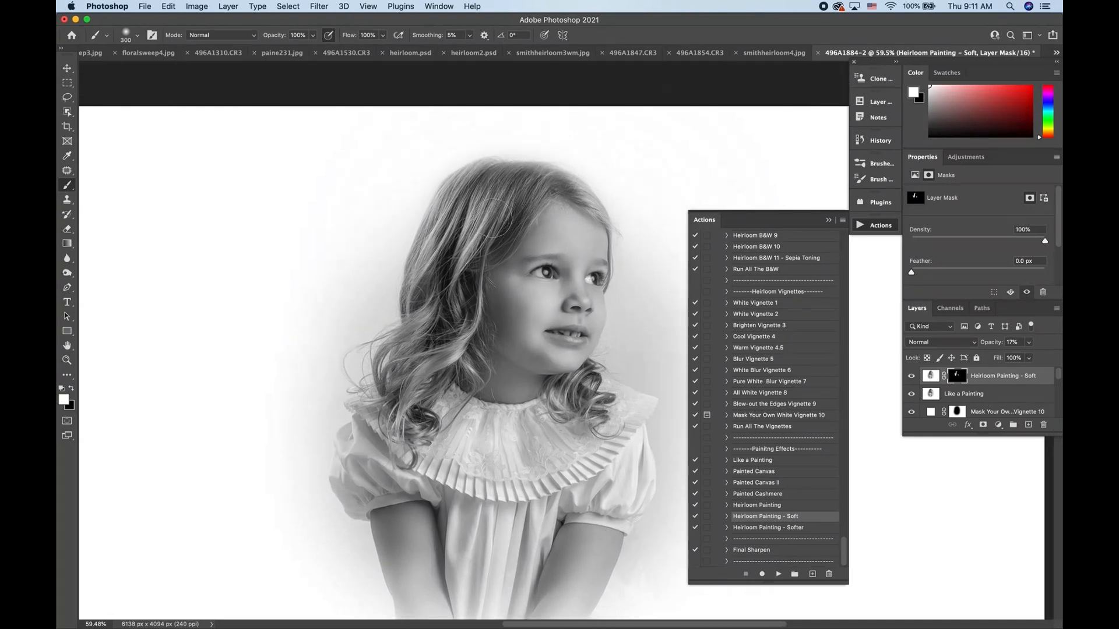
# Raise the Heirloom Painting - Soft layer's opacity to 32% and check its effect on the whole portrait
pyautogui.click(1029, 358)
pyautogui.moveTo(1017, 357); pyautogui.dragTo(1020, 359)
pyautogui.click(912, 377)
pyautogui.scroll(-4, 498, 191)
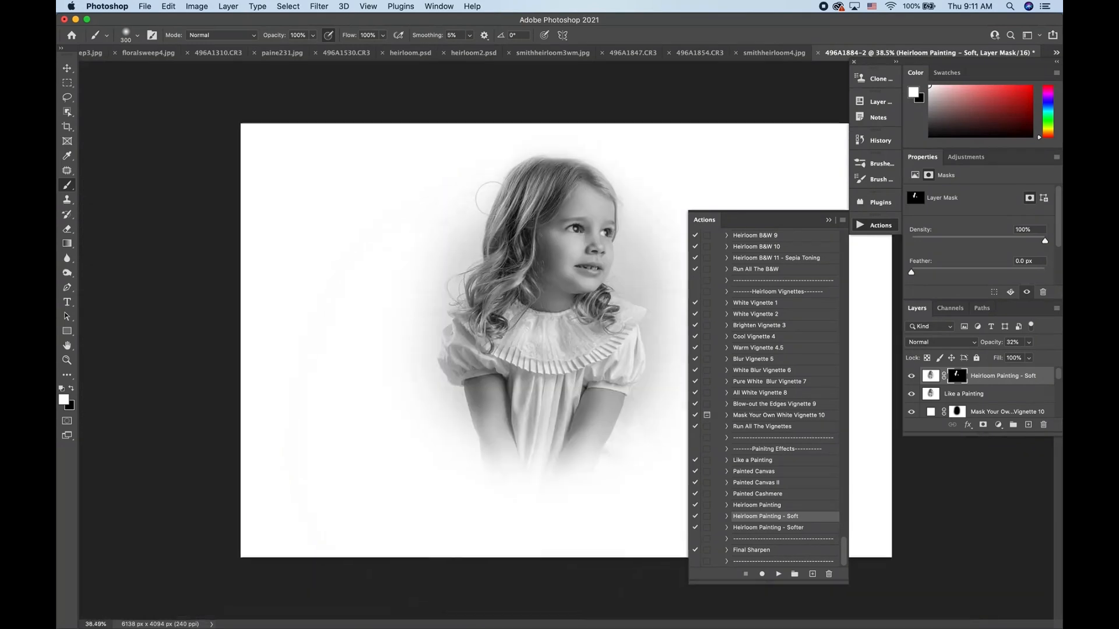
# Run the WTF Frequency Separation - 16 bit action with a 5.0-pixel Gaussian Blur, and add the non-destructive edit layers
pyautogui.scroll(6, 789, 347)
pyautogui.scroll(15, 789, 348)
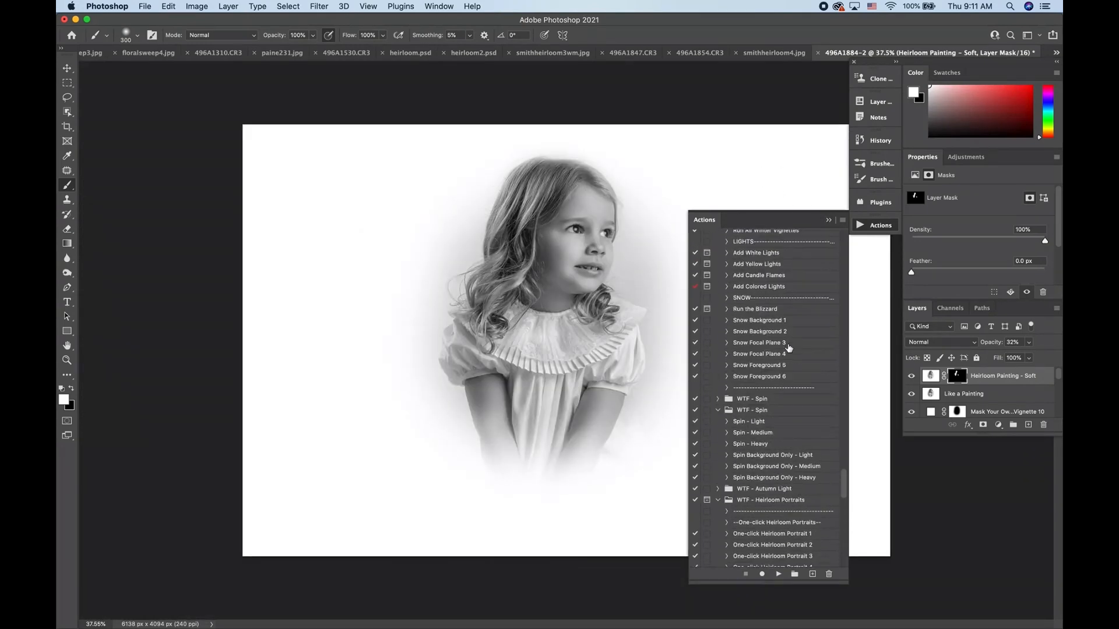
pyautogui.scroll(15, 790, 347)
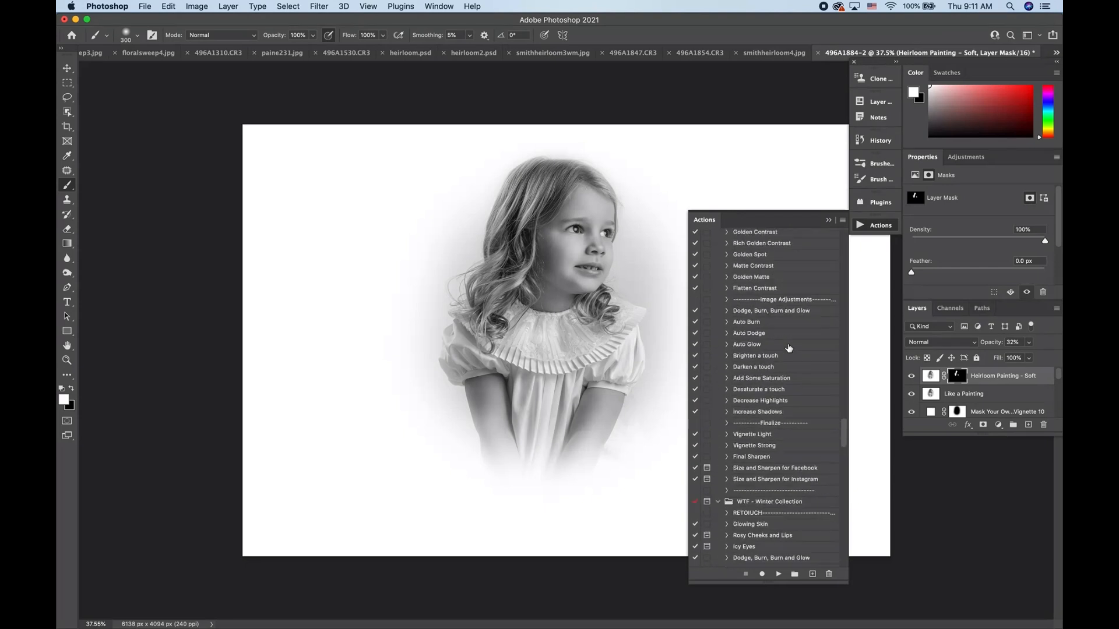
pyautogui.scroll(15, 789, 348)
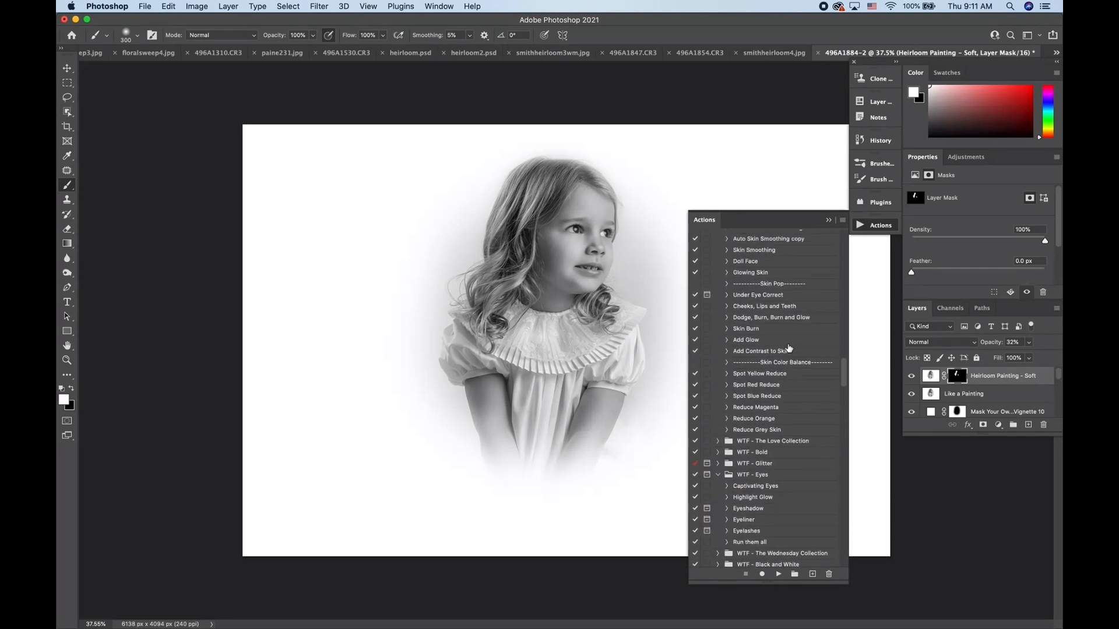
pyautogui.scroll(10, 790, 348)
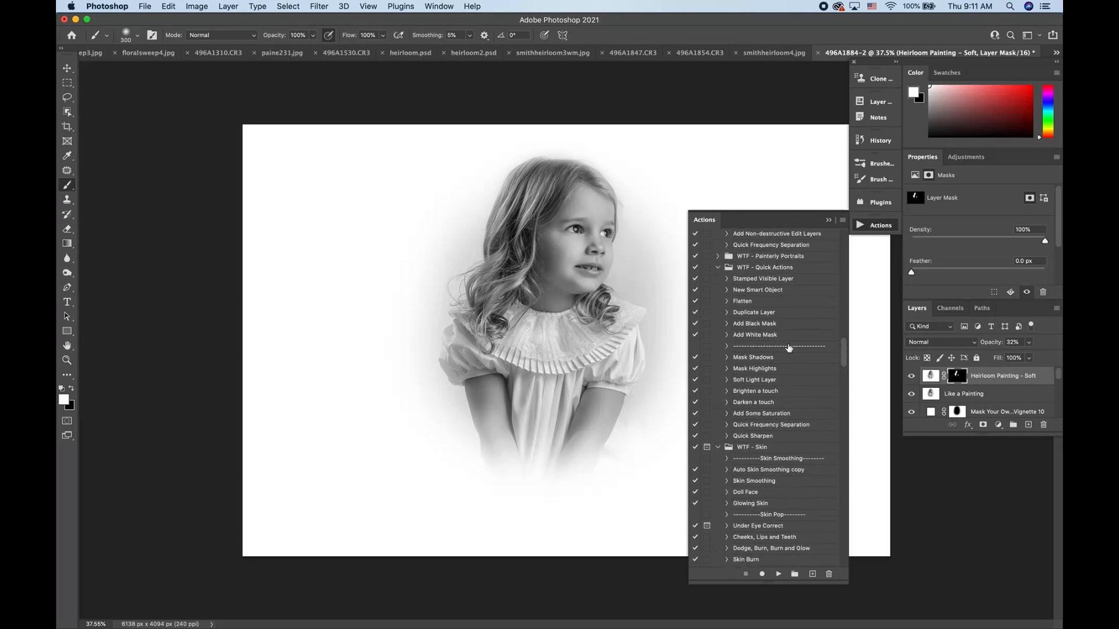
pyautogui.click(799, 281)
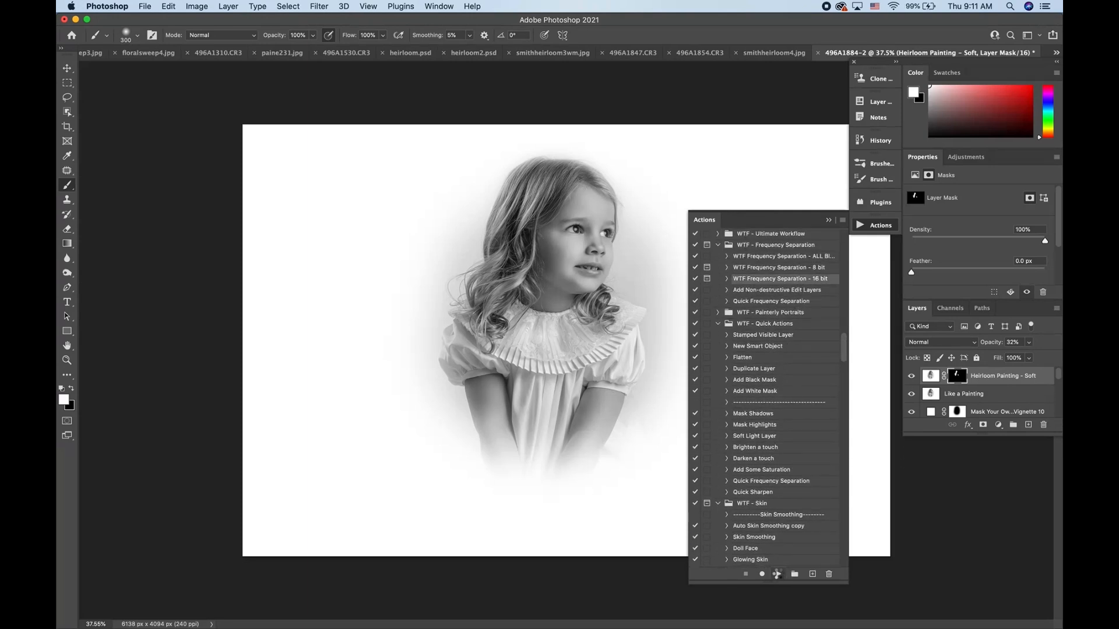
pyautogui.click(779, 574)
pyautogui.click(649, 223)
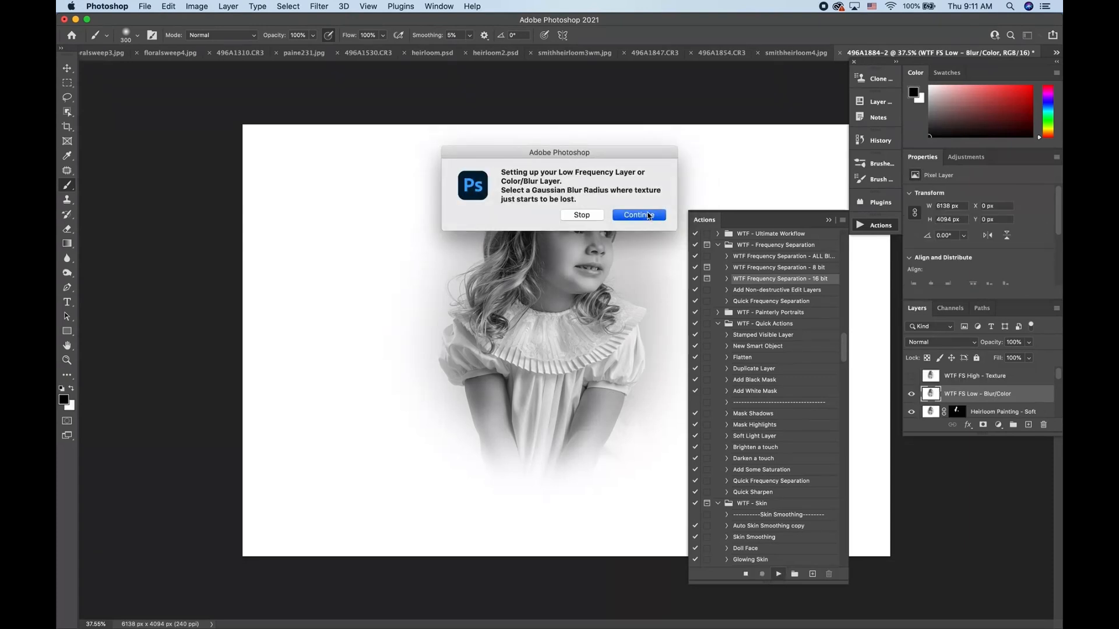
pyautogui.click(823, 195)
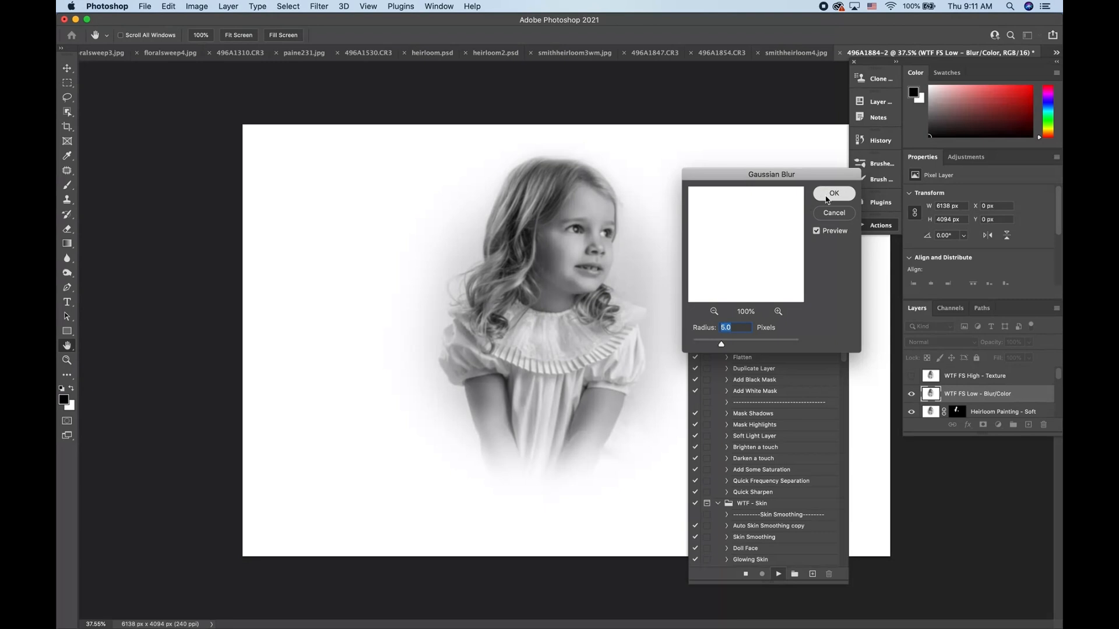
pyautogui.click(780, 292)
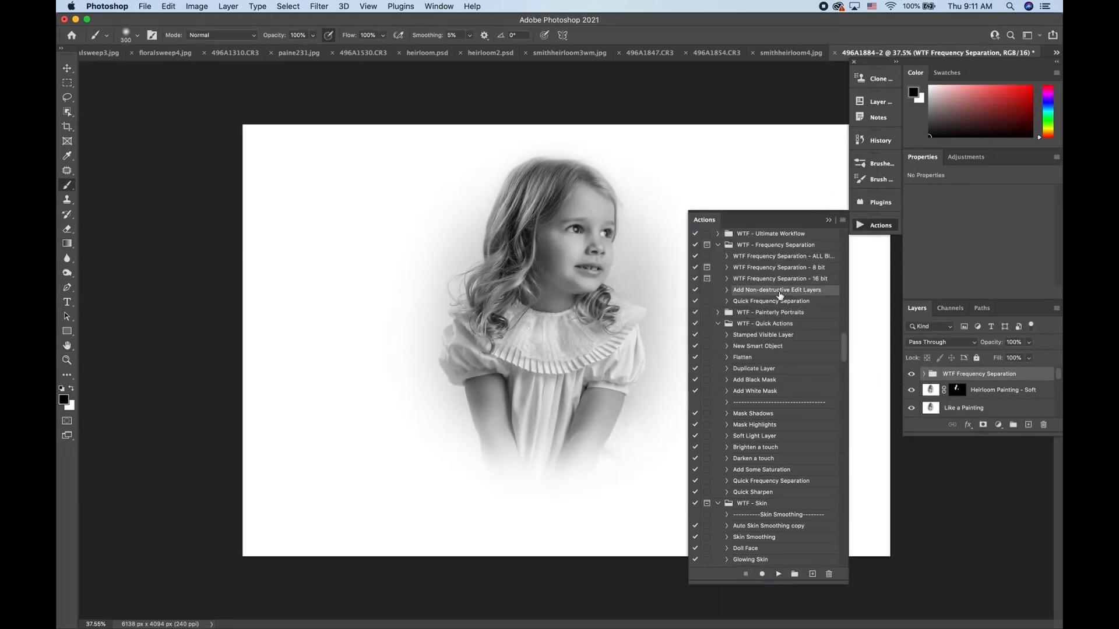
pyautogui.click(779, 576)
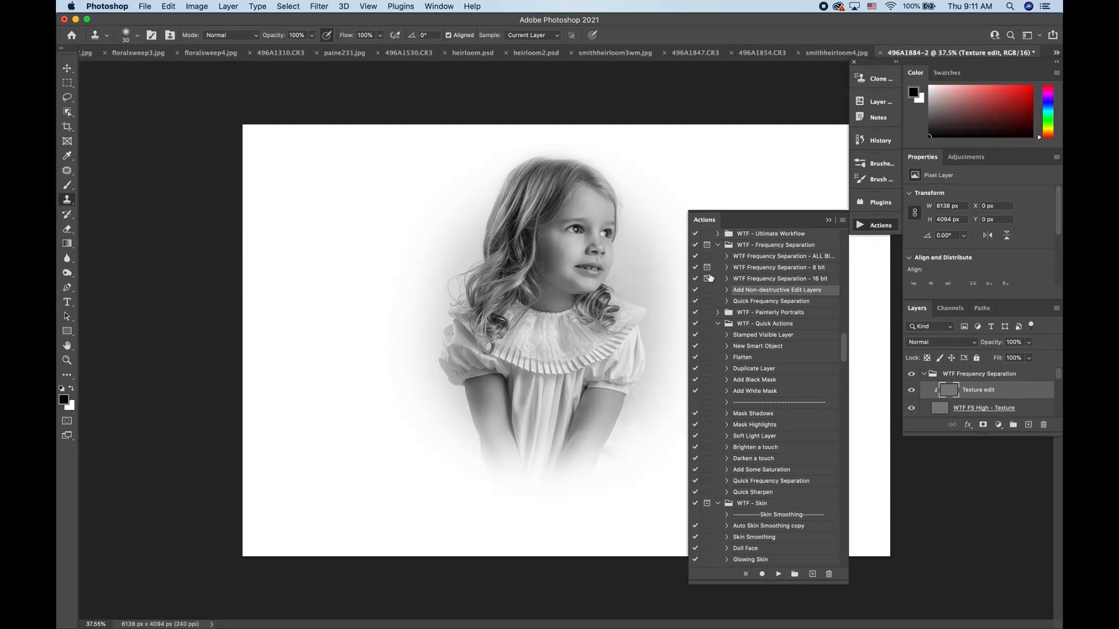
# Clone clean skin texture over the cheek near the hairline on the Texture edit layer with a small Clone Stamp brush
pyautogui.press('super+plus')
pyautogui.press('super+plus')
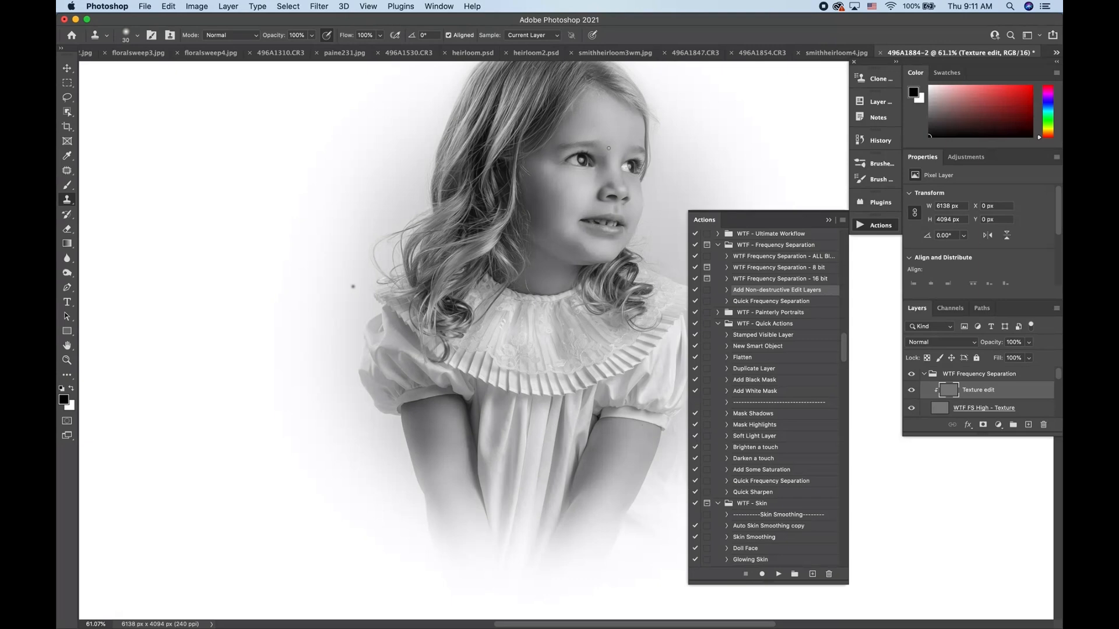
pyautogui.press('super+plus')
pyautogui.press('super+plus')
pyautogui.scroll(5, 609, 148)
pyautogui.press('super+plus')
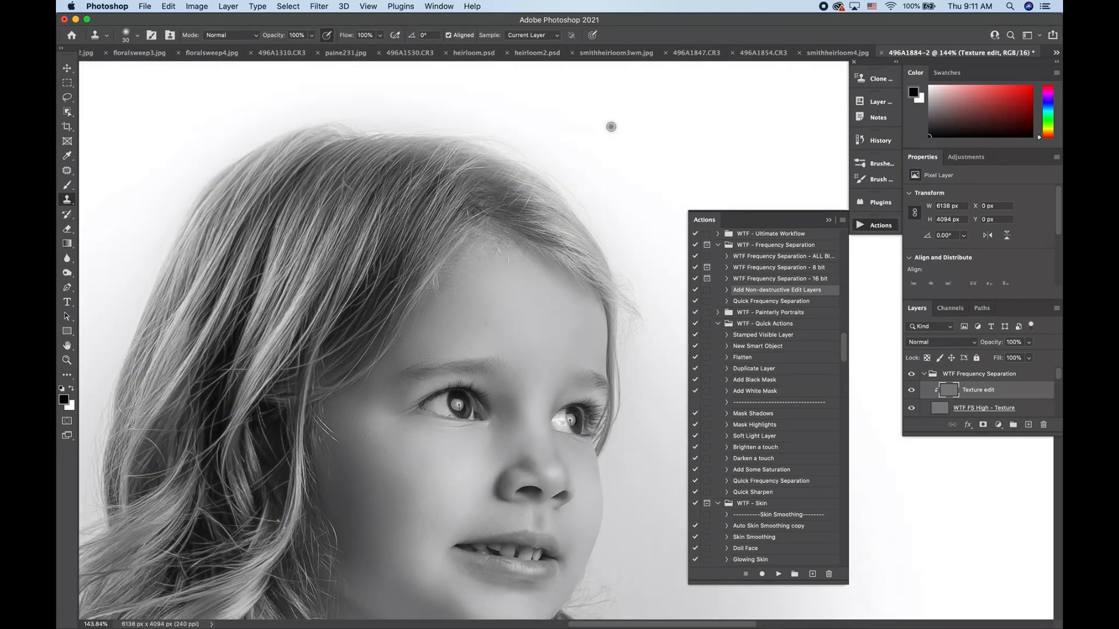
pyautogui.scroll(-3, 523, 247)
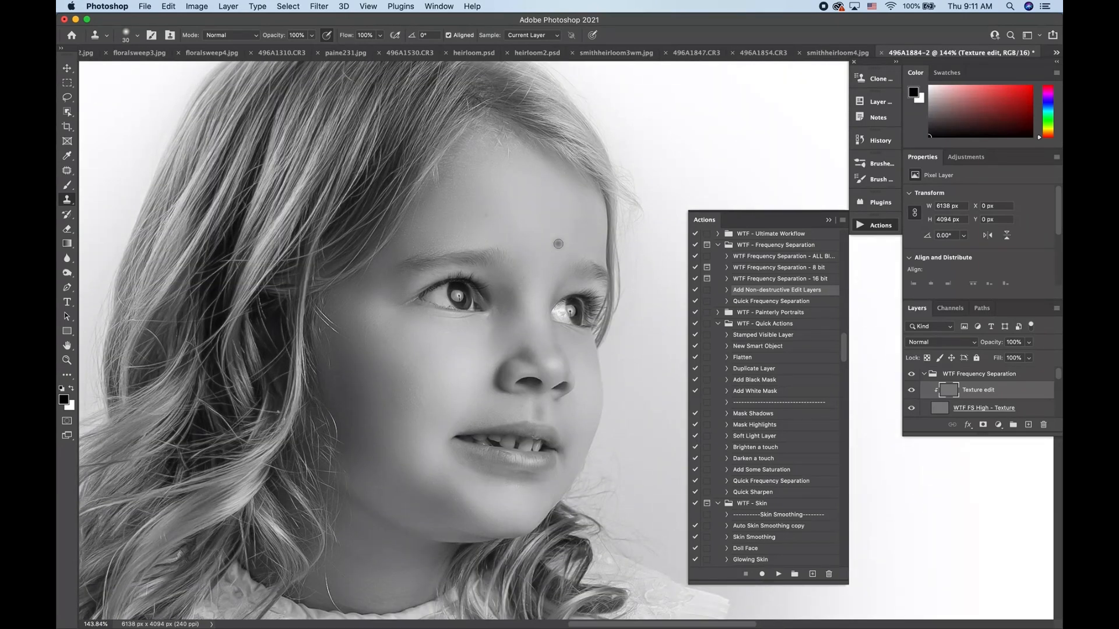
pyautogui.press('super+plus')
pyautogui.scroll(-3, 433, 336)
pyautogui.click(498, 260)
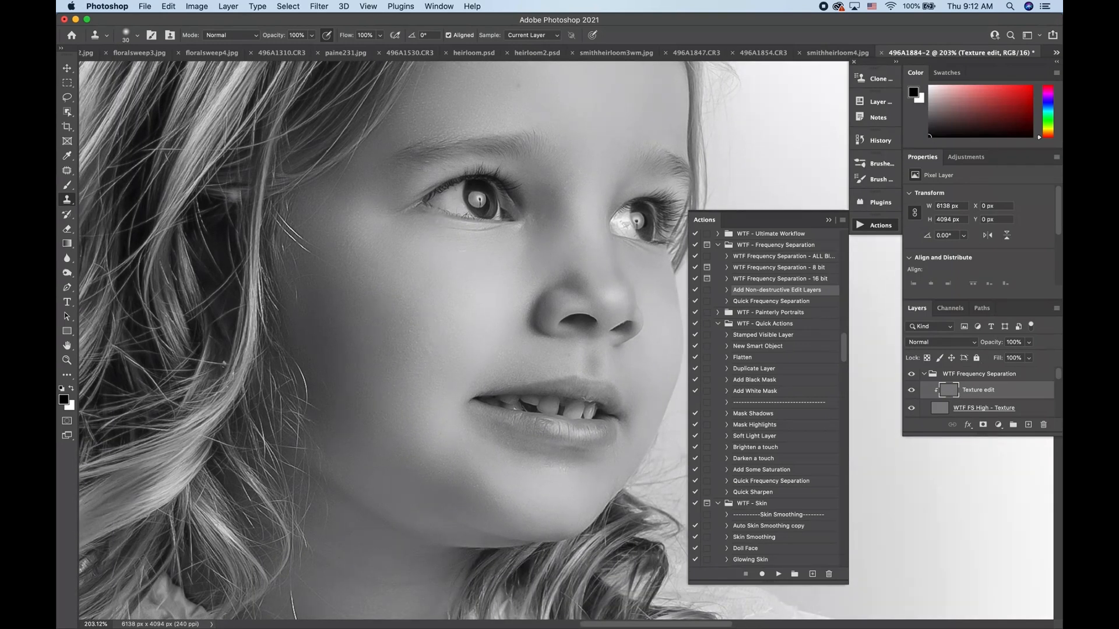
pyautogui.keyDown('alt'); pyautogui.click(359, 321); pyautogui.keyUp('alt')
pyautogui.moveTo(338, 310)
pyautogui.mouseDown()
pyautogui.moveTo(314, 269)
pyautogui.moveTo(296, 299)
pyautogui.moveTo(330, 307)
pyautogui.moveTo(292, 296)
pyautogui.moveTo(296, 261)
pyautogui.moveTo(283, 254)
pyautogui.moveTo(318, 246)
pyautogui.moveTo(318, 255)
pyautogui.moveTo(295, 246)
pyautogui.moveTo(288, 224)
pyautogui.mouseUp()
pyautogui.keyDown('alt'); pyautogui.click(318, 296); pyautogui.keyUp('alt')
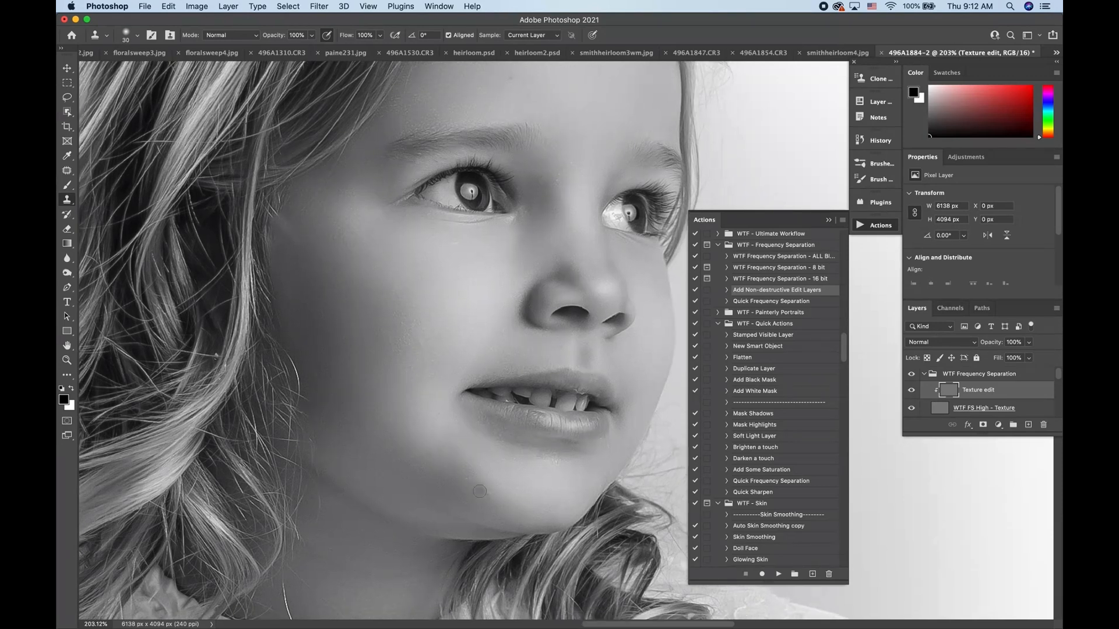
# Clone over the stray hairs on the backdrop beside the girl's face on the Texture edit layer
pyautogui.scroll(3, 480, 491)
pyautogui.hscroll(2, 479, 491)
pyautogui.hscroll(2, 480, 491)
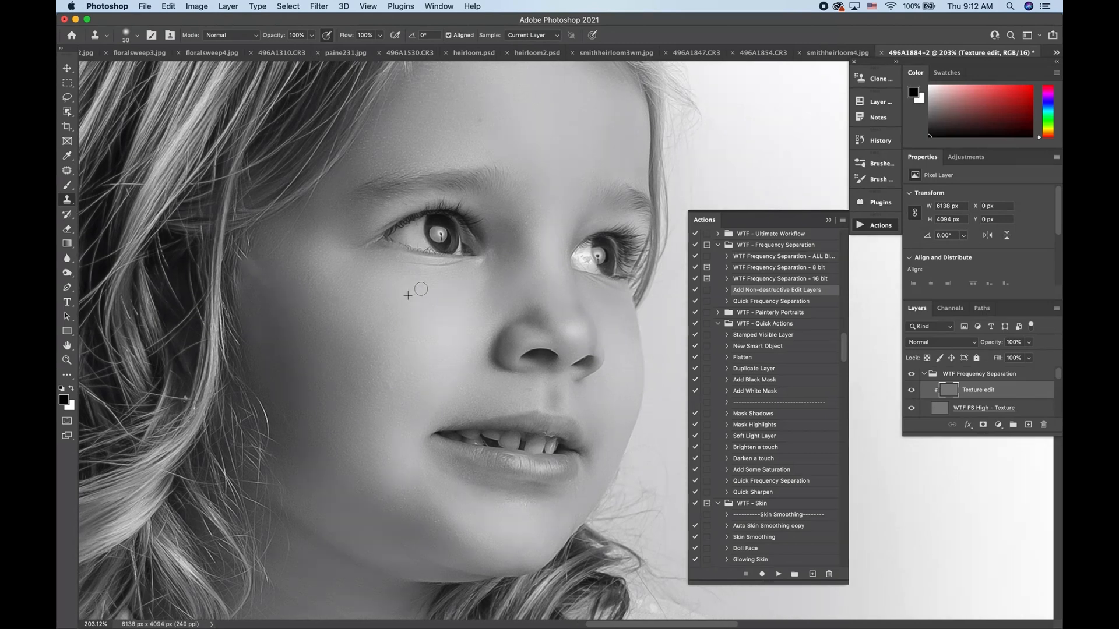
pyautogui.hscroll(5, 426, 320)
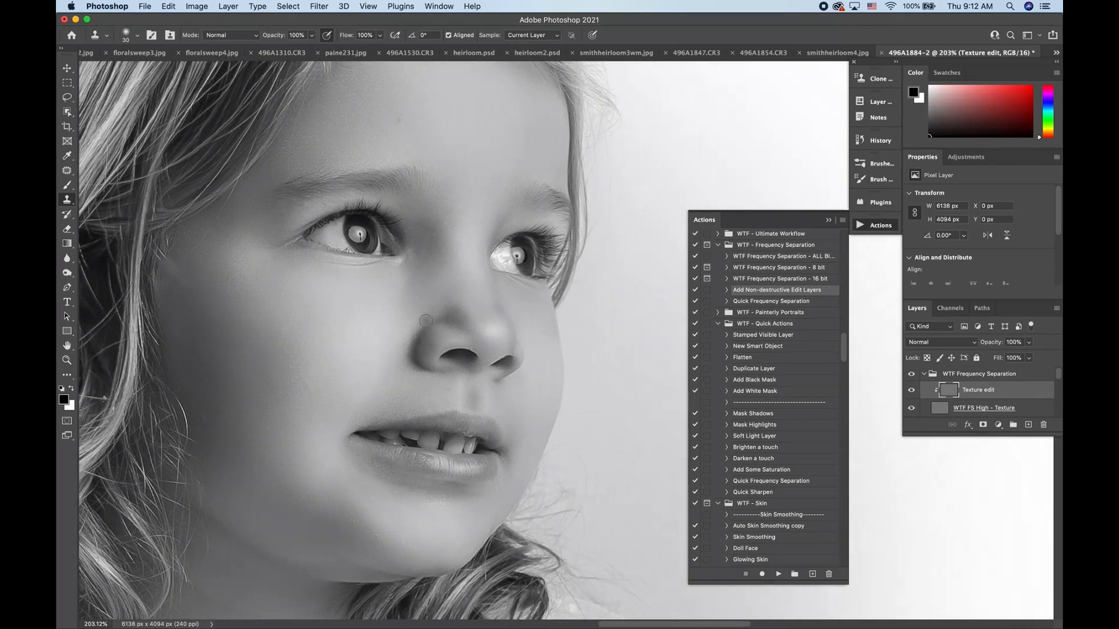
pyautogui.scroll(2, 373, 528)
pyautogui.hscroll(-1, 373, 527)
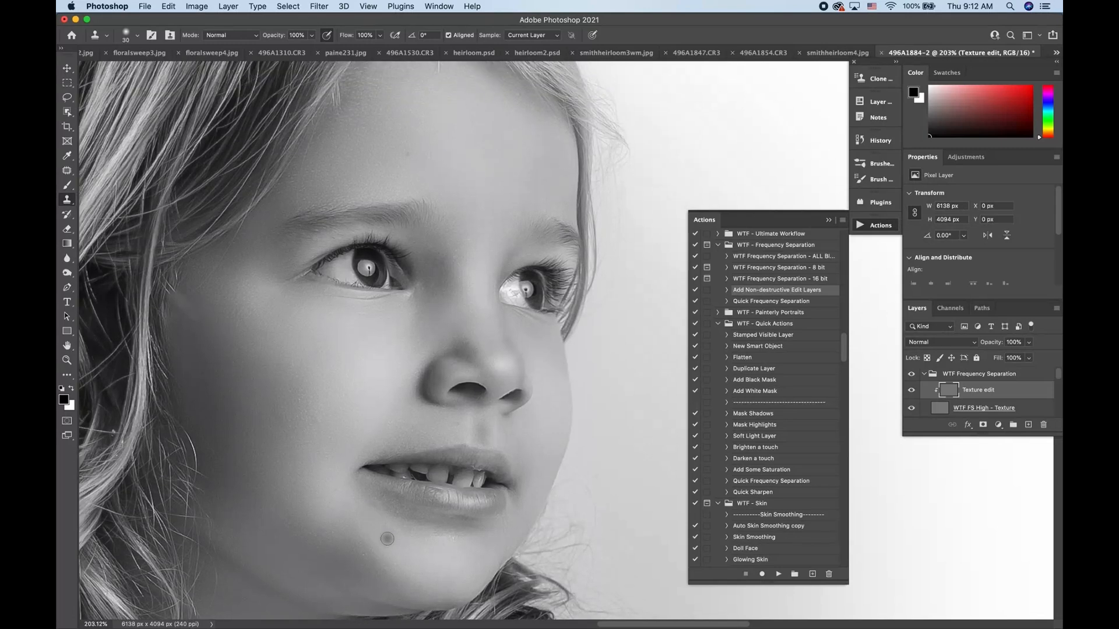
pyautogui.scroll(4, 387, 538)
pyautogui.scroll(-1, 454, 264)
pyautogui.hscroll(2, 454, 263)
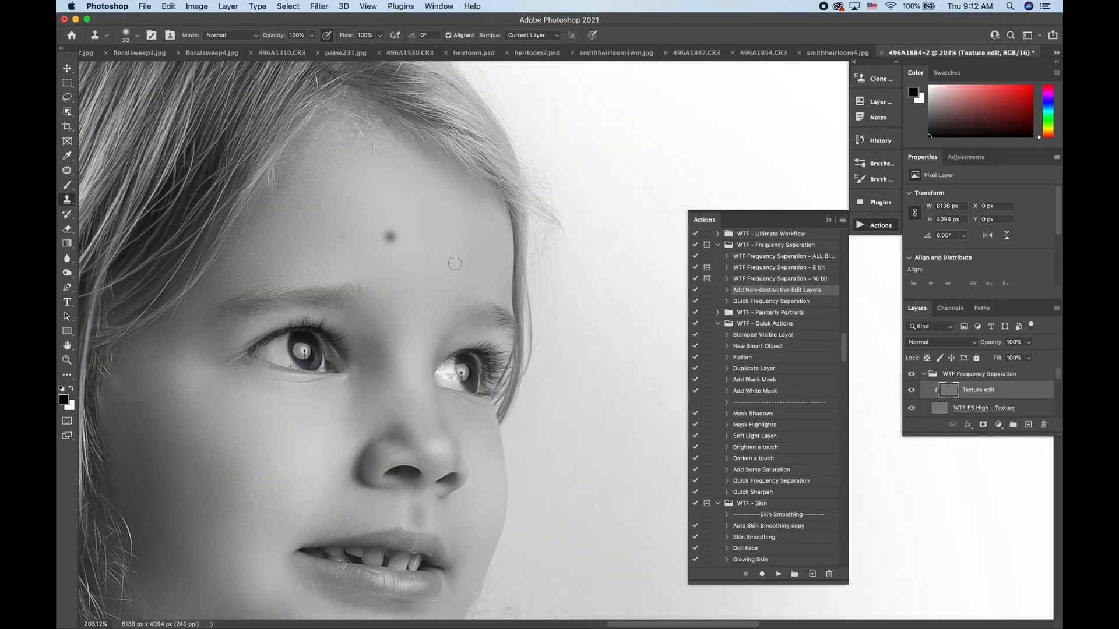
pyautogui.moveTo(556, 320)
pyautogui.mouseDown()
pyautogui.moveTo(565, 277)
pyautogui.moveTo(546, 322)
pyautogui.moveTo(543, 385)
pyautogui.moveTo(559, 270)
pyautogui.mouseUp()
pyautogui.scroll(-5, 581, 276)
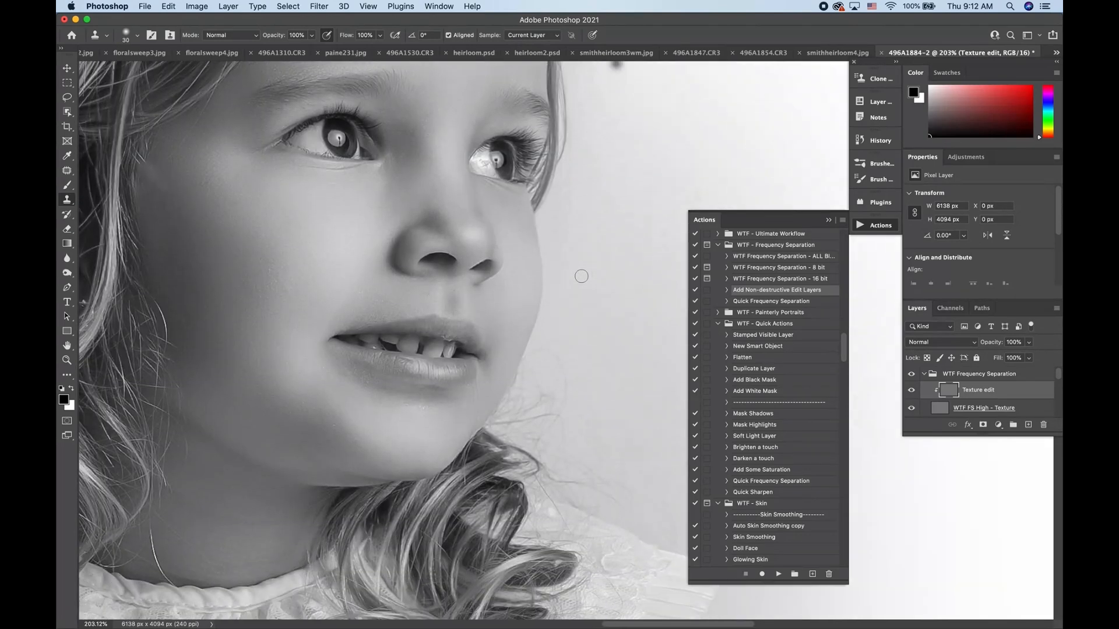
# Clone clean backdrop texture over the flyaway hairs beside the chin with a larger Clone Stamp brush
pyautogui.press(']')
pyautogui.press(']')
pyautogui.press(']')
pyautogui.press(']')
pyautogui.press(']')
pyautogui.press(']')
pyautogui.press(']')
pyautogui.press(']')
pyautogui.keyDown('alt'); pyautogui.click(599, 295); pyautogui.keyUp('alt')
pyautogui.moveTo(577, 369)
pyautogui.mouseDown()
pyautogui.moveTo(577, 383)
pyautogui.moveTo(556, 376)
pyautogui.moveTo(548, 415)
pyautogui.moveTo(557, 426)
pyautogui.moveTo(529, 425)
pyautogui.moveTo(617, 487)
pyautogui.moveTo(531, 426)
pyautogui.moveTo(601, 332)
pyautogui.mouseUp()
# Select the Blur/Color Edit layer and set up the Mixer Brush with a flow of 38%
pyautogui.press('super+minus')
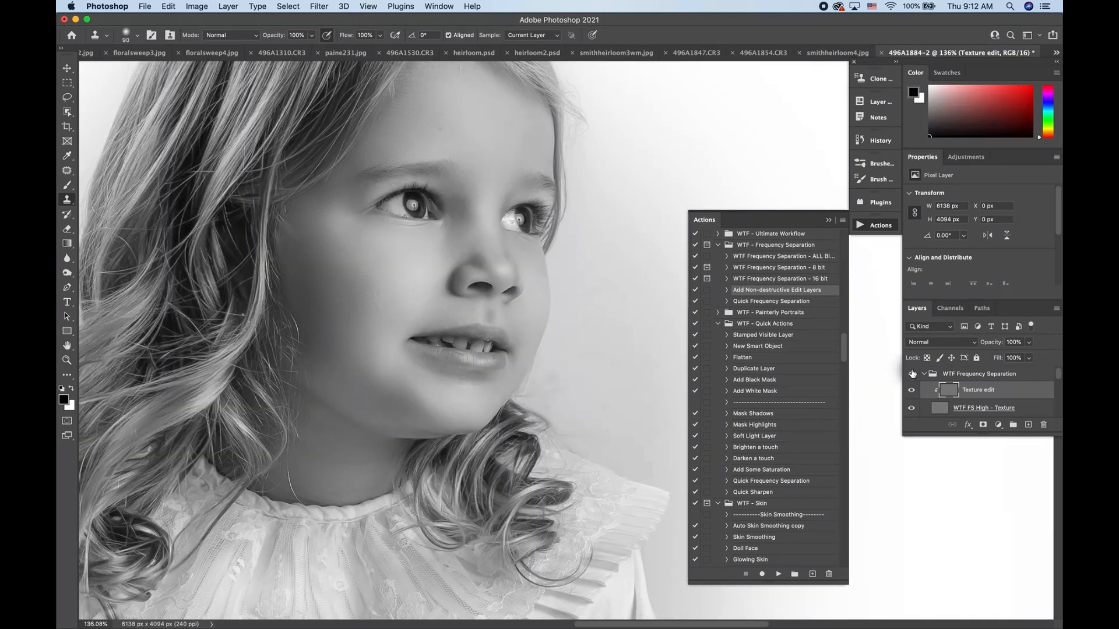
pyautogui.scroll(-3, 956, 400)
pyautogui.click(945, 379)
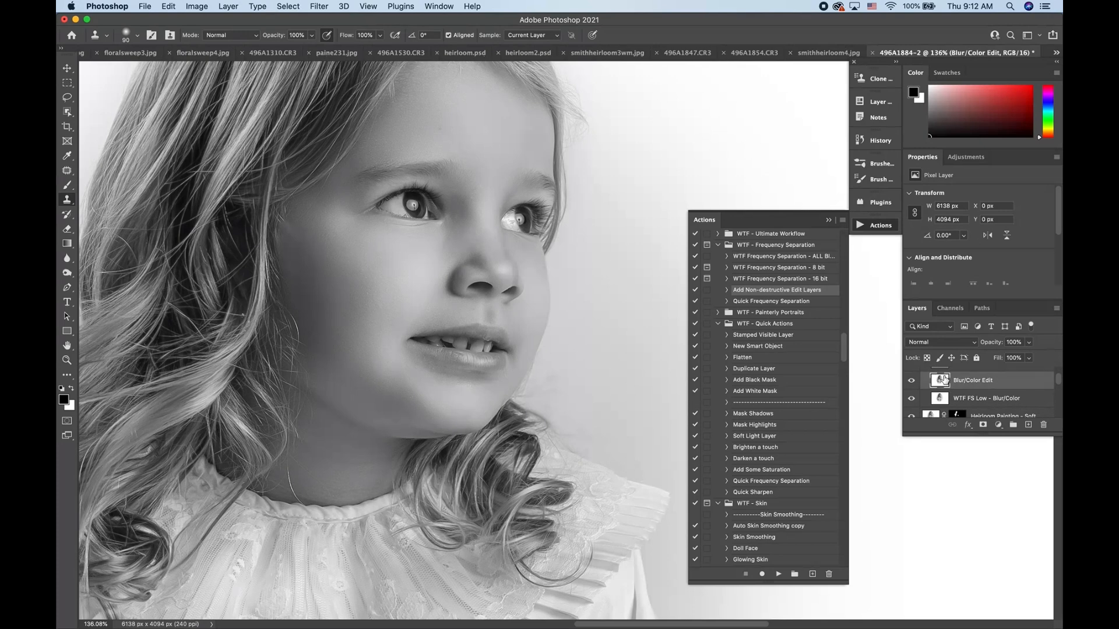
pyautogui.click(67, 185)
pyautogui.rightClick(67, 184)
pyautogui.click(102, 217)
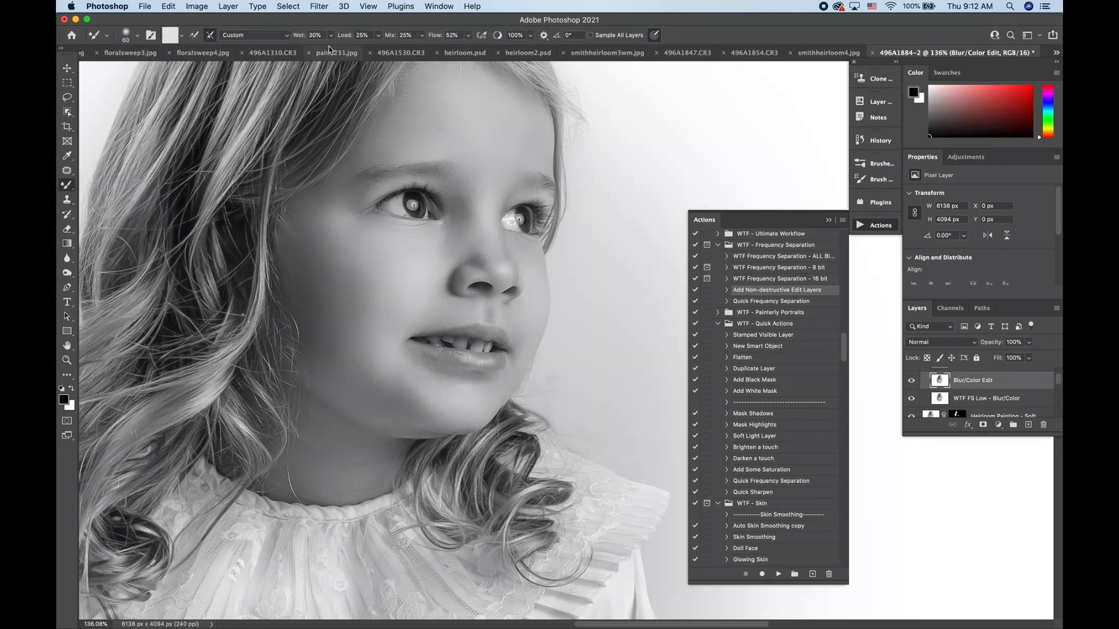
pyautogui.scroll(10, 451, 139)
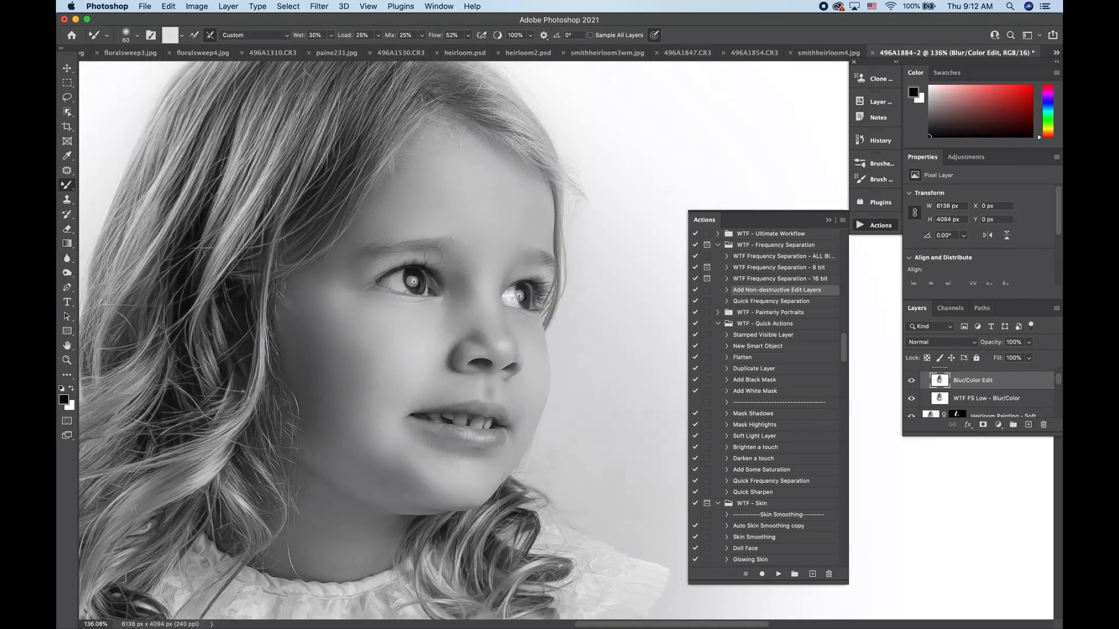
pyautogui.scroll(-2, 450, 36)
pyautogui.click(469, 36)
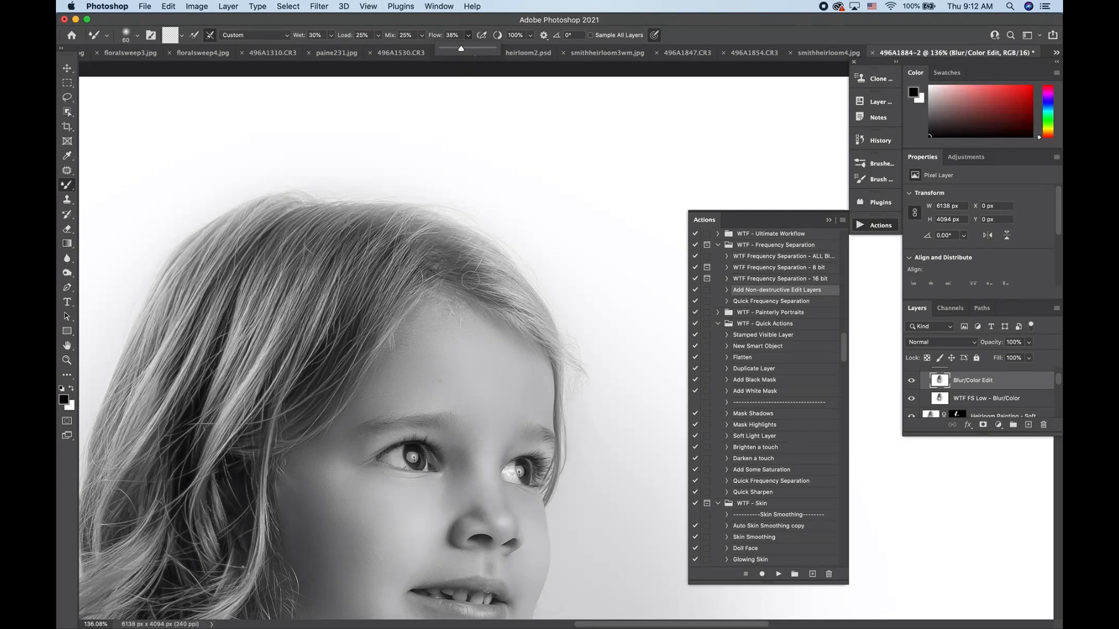
pyautogui.scroll(-3, 471, 280)
# Blend the skin tones along the nose bridge and under the eye with a small Mixer Brush
pyautogui.press(']')
pyautogui.press(']')
pyautogui.press(']')
pyautogui.press(']')
pyautogui.press(']')
pyautogui.press(']')
pyautogui.press(']')
pyautogui.press(']')
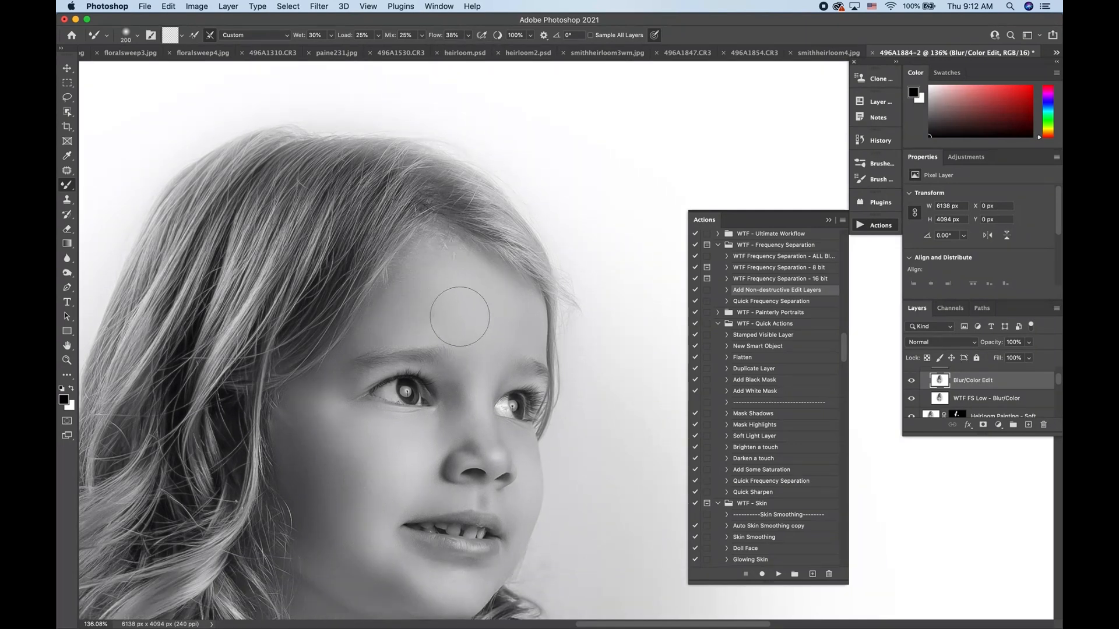
pyautogui.press('[')
pyautogui.press('[')
pyautogui.press('[')
pyautogui.press('[')
pyautogui.press('[')
pyautogui.press('[')
pyautogui.moveTo(445, 413)
pyautogui.mouseDown()
pyautogui.moveTo(450, 383)
pyautogui.moveTo(428, 436)
pyautogui.moveTo(408, 427)
pyautogui.moveTo(432, 423)
pyautogui.moveTo(459, 394)
pyautogui.moveTo(454, 368)
pyautogui.mouseUp()
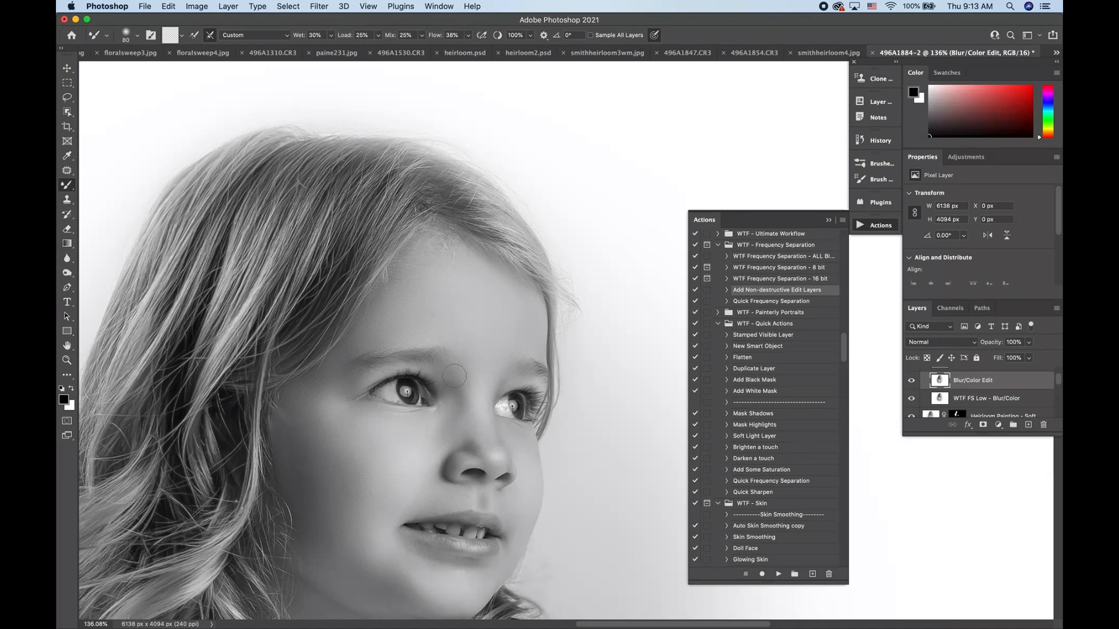
pyautogui.moveTo(441, 437)
pyautogui.mouseDown()
pyautogui.moveTo(459, 385)
pyautogui.moveTo(447, 422)
pyautogui.moveTo(434, 368)
pyautogui.moveTo(435, 438)
pyautogui.moveTo(416, 418)
pyautogui.mouseUp()
# Blend the skin tones from the cheek down to the chin with a 175-pixel Mixer Brush
pyautogui.scroll(-3, 355, 411)
pyautogui.hscroll(-2, 350, 408)
pyautogui.press(']')
pyautogui.press(']')
pyautogui.press(']')
pyautogui.press(']')
pyautogui.moveTo(392, 383)
pyautogui.mouseDown()
pyautogui.moveTo(419, 403)
pyautogui.moveTo(394, 463)
pyautogui.moveTo(374, 447)
pyautogui.moveTo(434, 488)
pyautogui.moveTo(497, 510)
pyautogui.moveTo(441, 501)
pyautogui.moveTo(450, 492)
pyautogui.moveTo(404, 472)
pyautogui.moveTo(495, 505)
pyautogui.mouseUp()
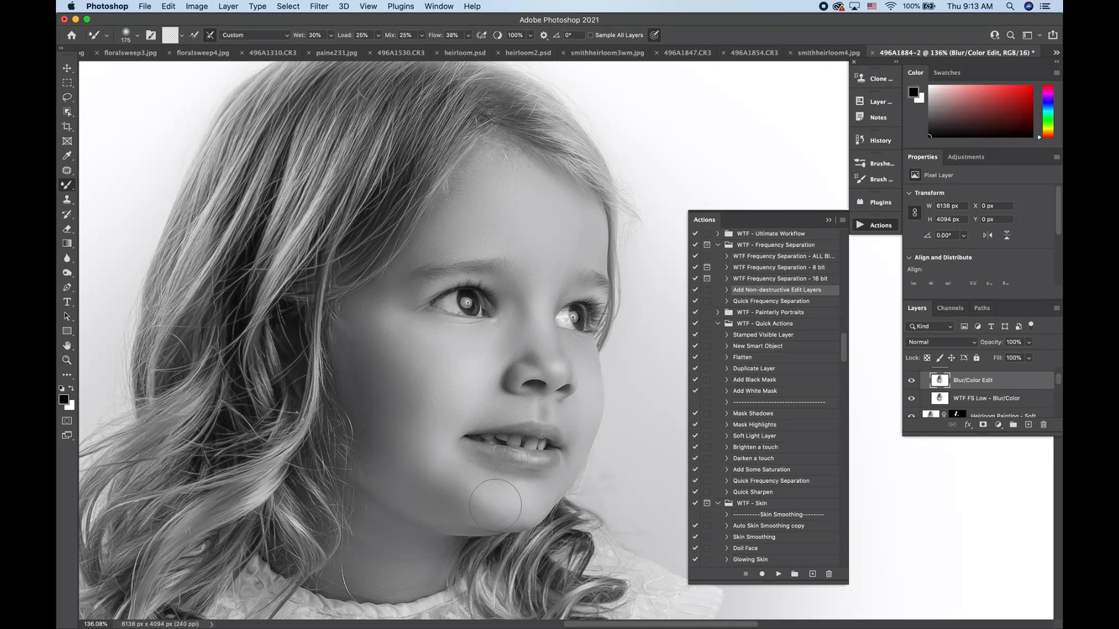
# Smooth the tones on the chin and below the lower lip with a smaller Mixer Brush
pyautogui.press('[')
pyautogui.press('[')
pyautogui.press('[')
pyautogui.moveTo(492, 504)
pyautogui.mouseDown()
pyautogui.moveTo(472, 484)
pyautogui.moveTo(537, 491)
pyautogui.moveTo(480, 481)
pyautogui.moveTo(459, 462)
pyautogui.mouseUp()
pyautogui.press('[')
pyautogui.press('[')
pyautogui.press('[')
pyautogui.press('[')
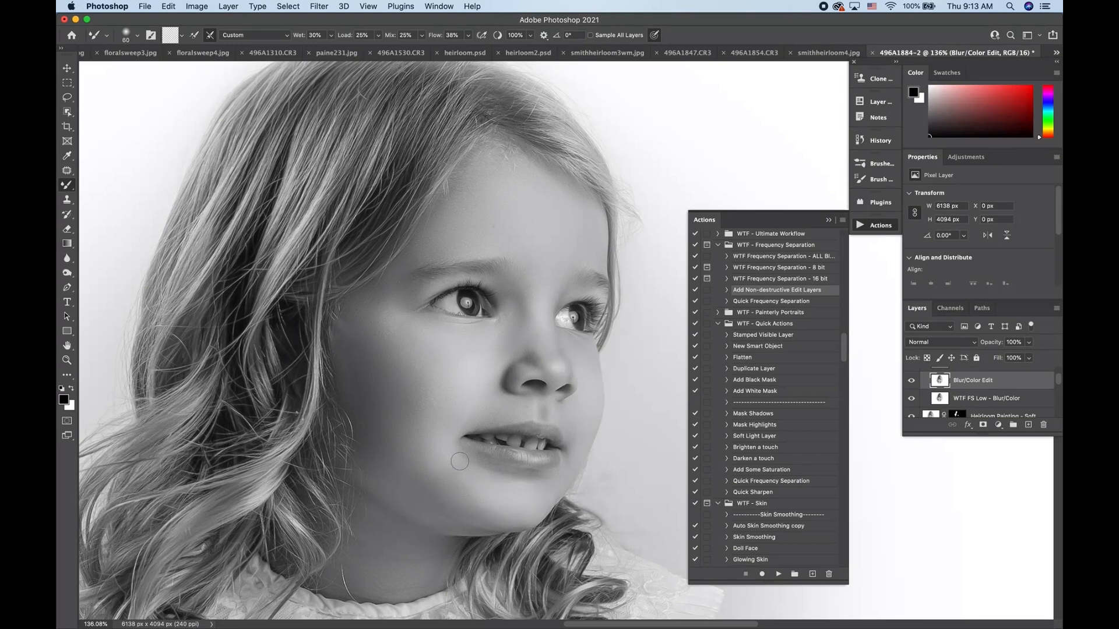
pyautogui.moveTo(539, 483)
pyautogui.mouseDown()
pyautogui.moveTo(452, 448)
pyautogui.moveTo(500, 488)
pyautogui.moveTo(471, 469)
pyautogui.moveTo(553, 479)
pyautogui.moveTo(532, 484)
pyautogui.moveTo(566, 465)
pyautogui.moveTo(553, 484)
pyautogui.moveTo(502, 484)
pyautogui.moveTo(535, 481)
pyautogui.moveTo(453, 450)
pyautogui.moveTo(534, 499)
pyautogui.moveTo(550, 482)
pyautogui.moveTo(483, 468)
pyautogui.mouseUp()
# Blend the cheek beside the nose with a larger Mixer Brush, and reduce the brush size again
pyautogui.press(']')
pyautogui.press(']')
pyautogui.press(']')
pyautogui.press(']')
pyautogui.press(']')
pyautogui.press(']')
pyautogui.press(']')
pyautogui.press(']')
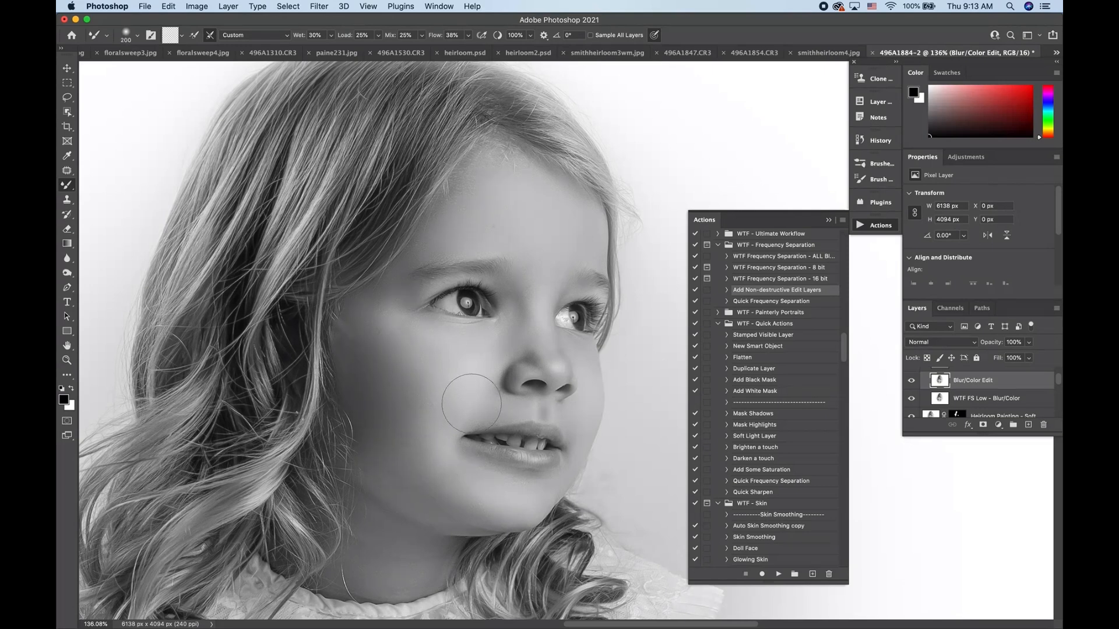
pyautogui.press('[')
pyautogui.press('[')
pyautogui.press('[')
pyautogui.press('[')
pyautogui.moveTo(450, 379)
pyautogui.mouseDown()
pyautogui.moveTo(475, 387)
pyautogui.moveTo(408, 360)
pyautogui.mouseUp()
pyautogui.press('[')
pyautogui.press('[')
pyautogui.press('[')
pyautogui.press('[')
# Compare the whole portrait with and without the Blur/Color Edit layer
pyautogui.press('super+minus')
pyautogui.press('super+minus')
pyautogui.press('super+minus')
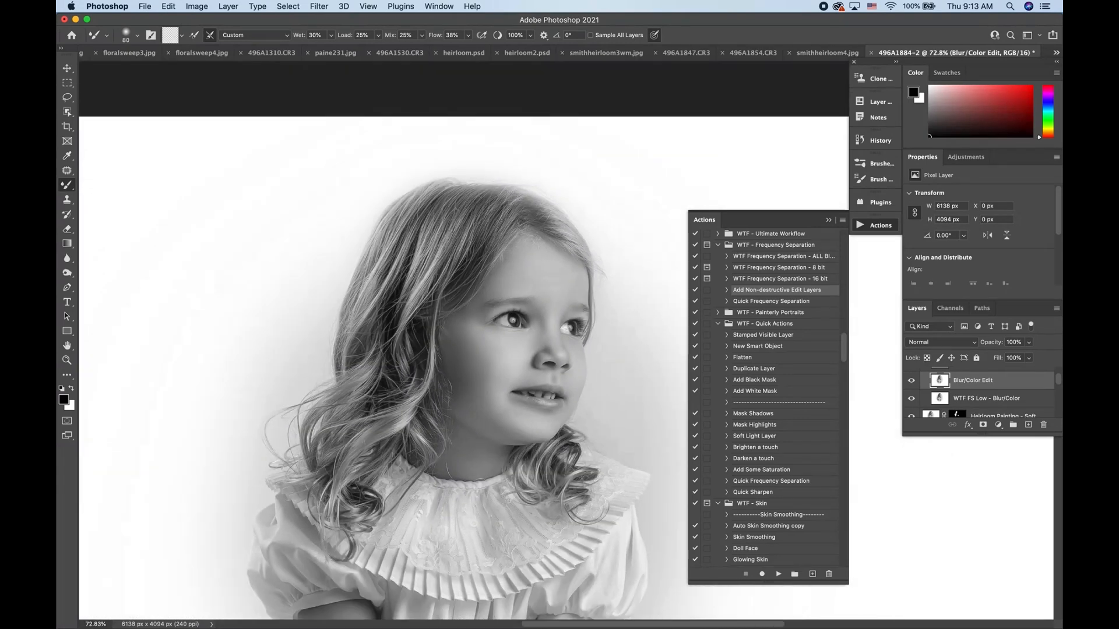
pyautogui.click(912, 382)
pyautogui.click(912, 381)
pyautogui.click(911, 382)
pyautogui.click(912, 381)
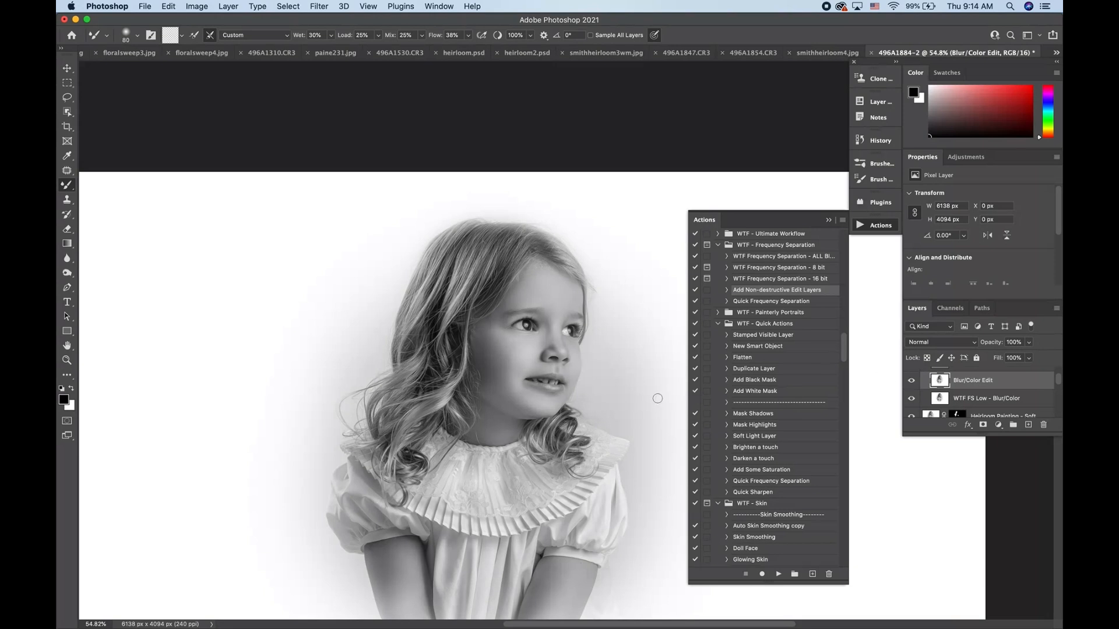
pyautogui.scroll(-4, 657, 398)
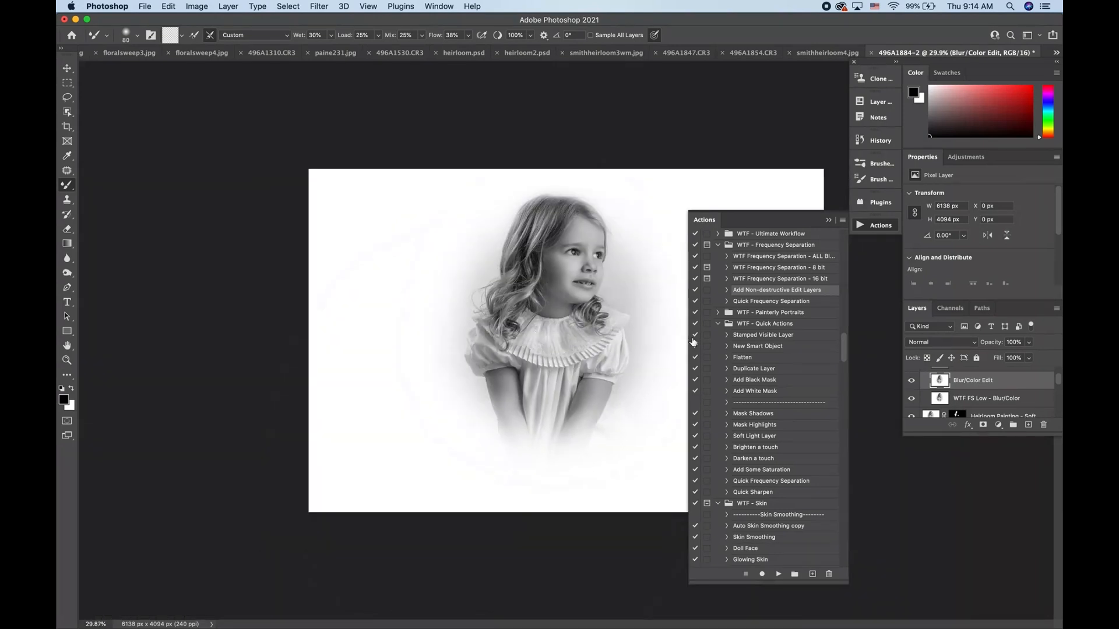
pyautogui.click(913, 382)
pyautogui.click(913, 381)
# Take a history snapshot of the finished portrait
pyautogui.scroll(-15, 749, 443)
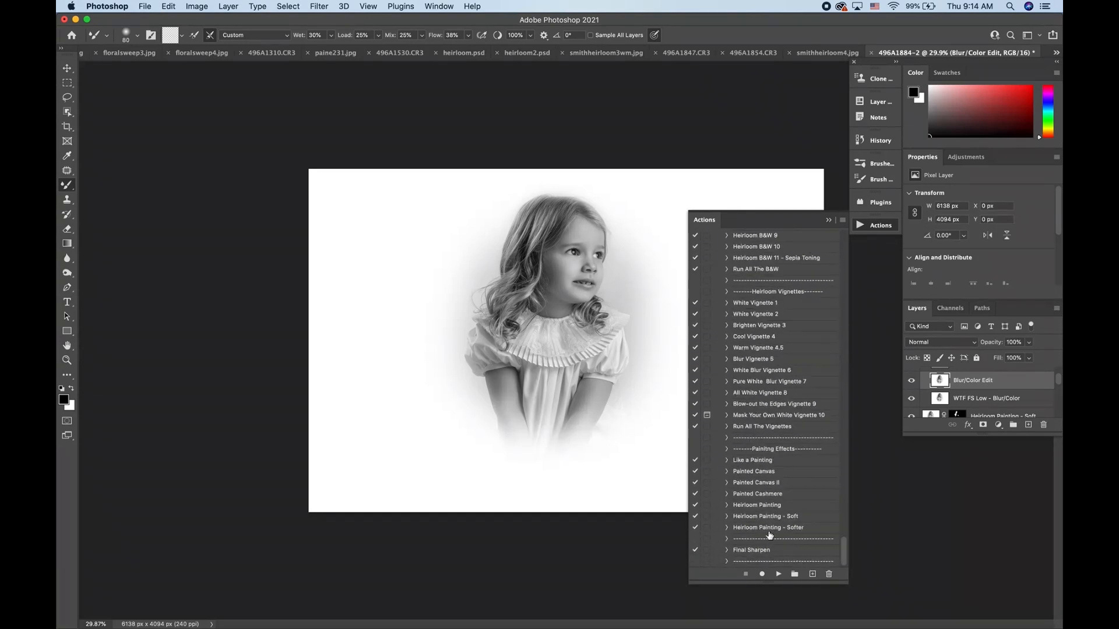
pyautogui.click(830, 221)
pyautogui.click(880, 141)
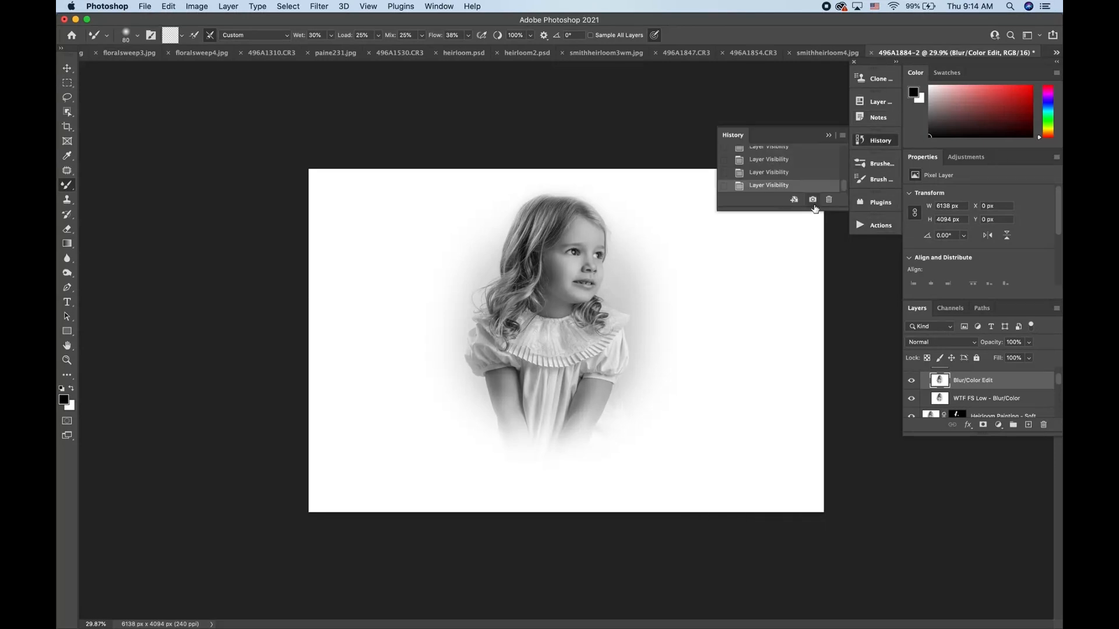
pyautogui.click(800, 175)
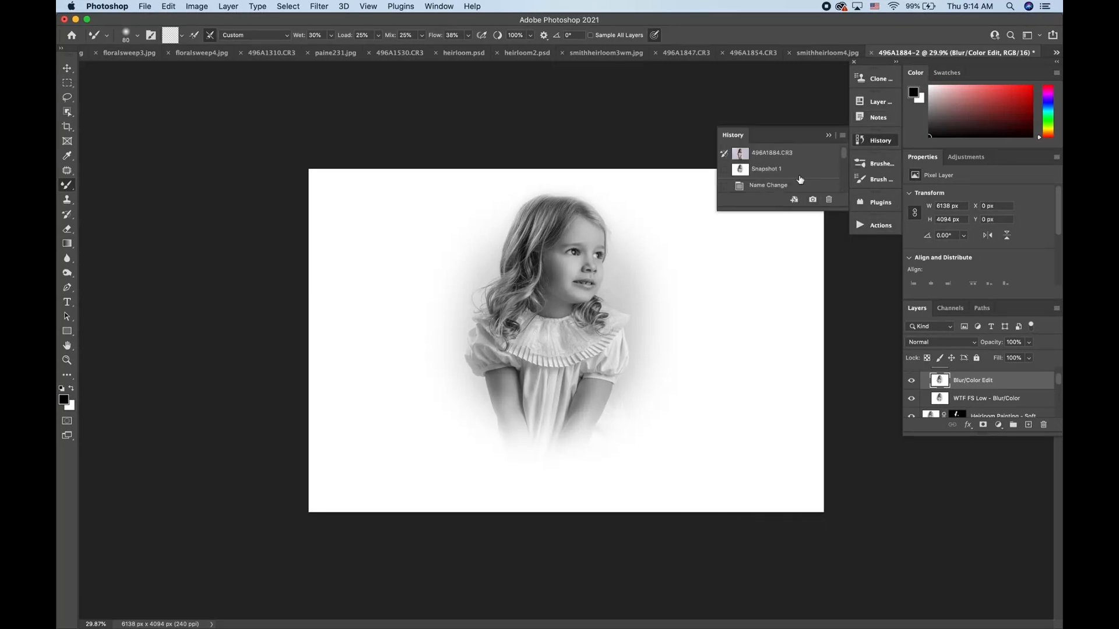
# Compare the original 496A1884.CR3 state with the snapshot of the finished portrait
pyautogui.click(774, 154)
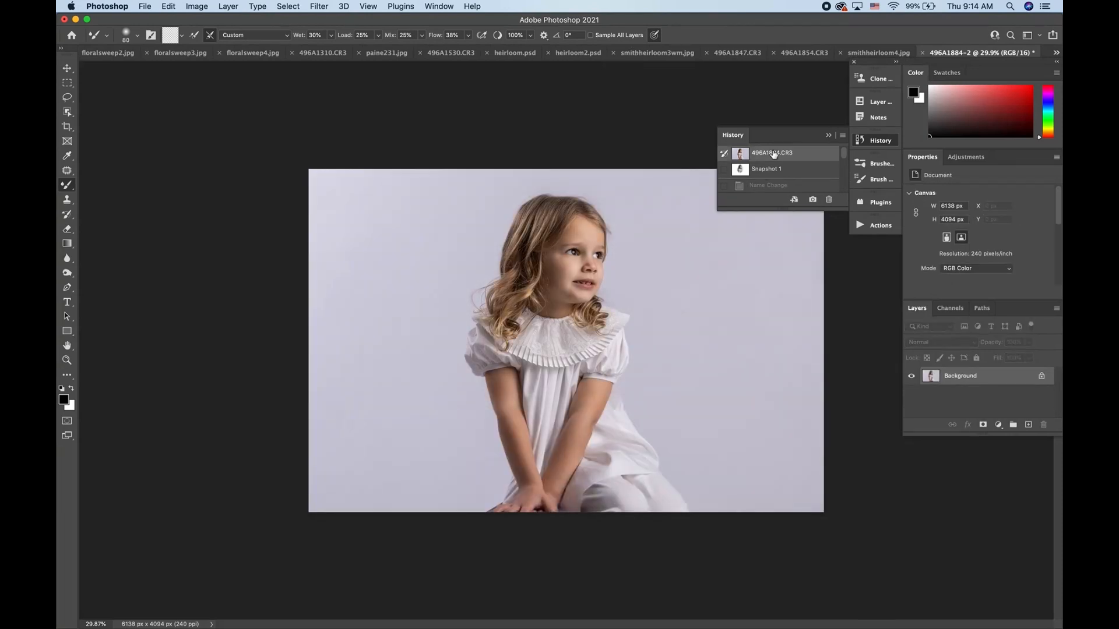
pyautogui.click(770, 172)
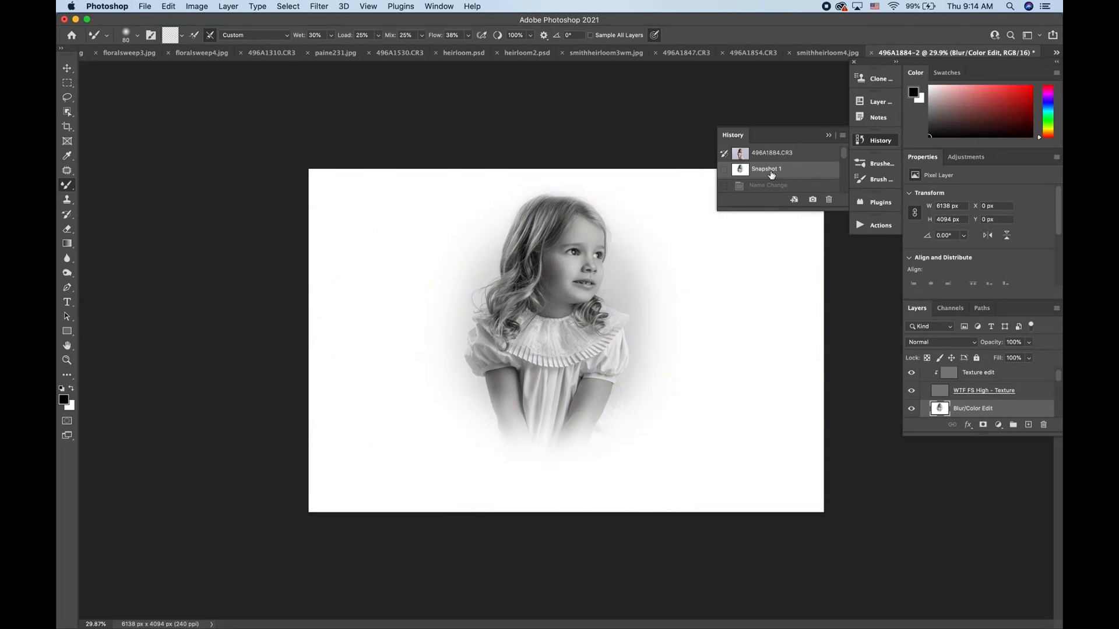
pyautogui.click(772, 154)
pyautogui.click(770, 171)
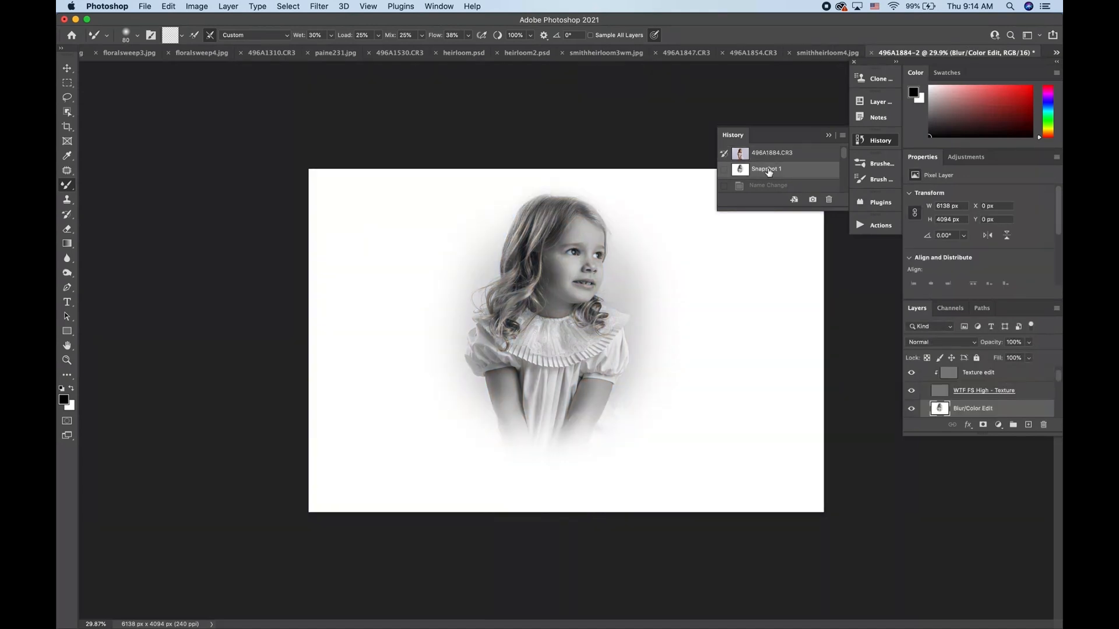